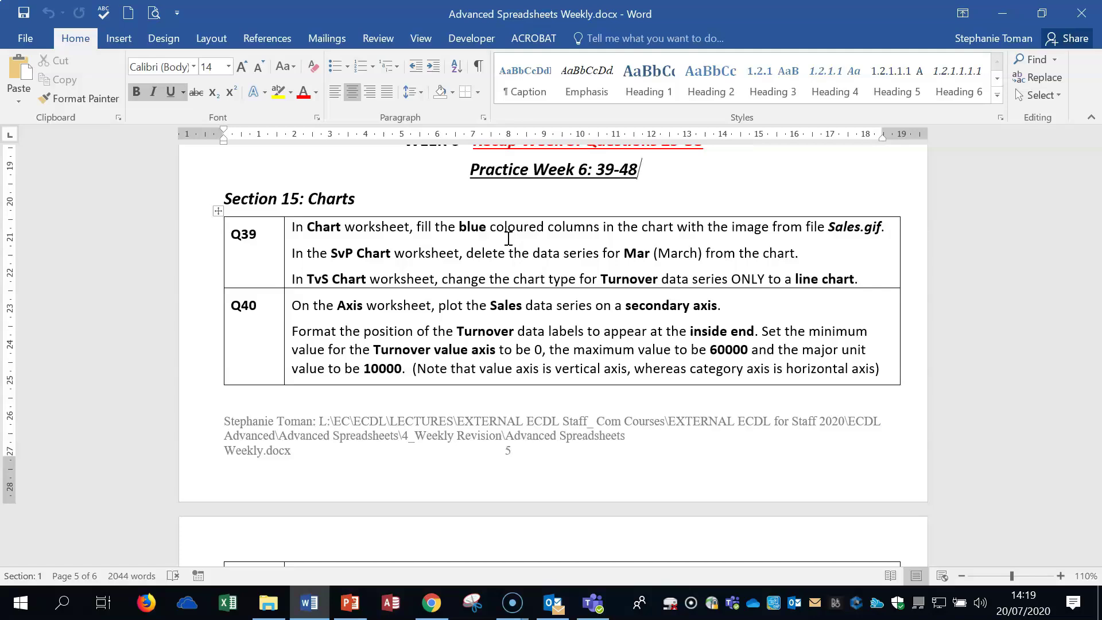
Switch to File Explorer and open Revision.xlsm from the Spreadsheets Weekly Revision Workfiles folder without updating its external links.
{"action": "left_click", "coordinate": [1005, 15]}
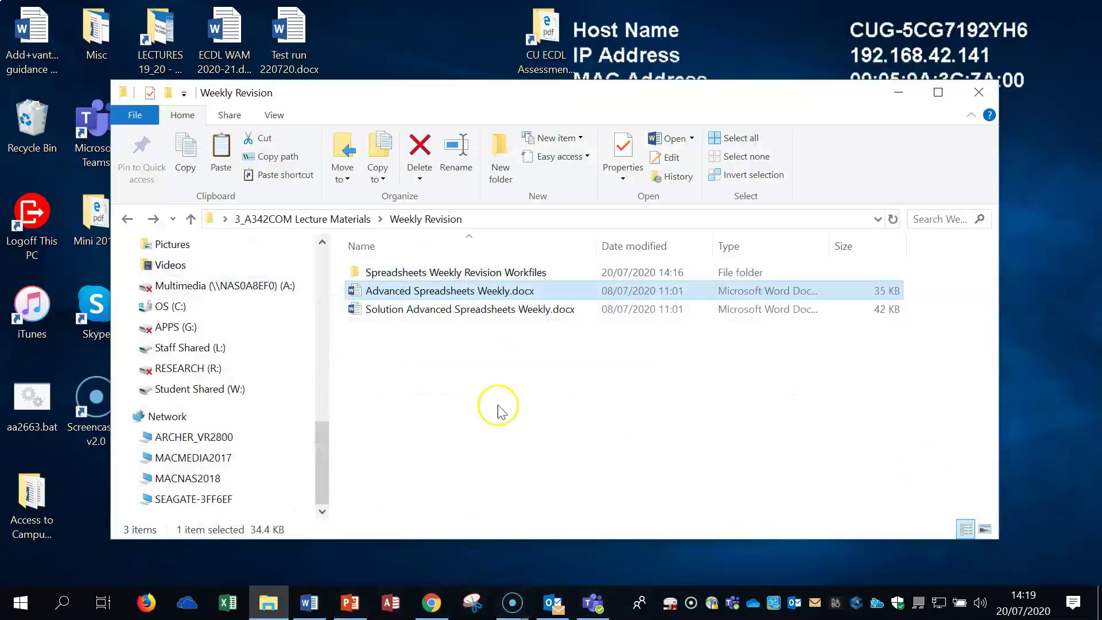
{"action": "left_click", "coordinate": [127, 220]}
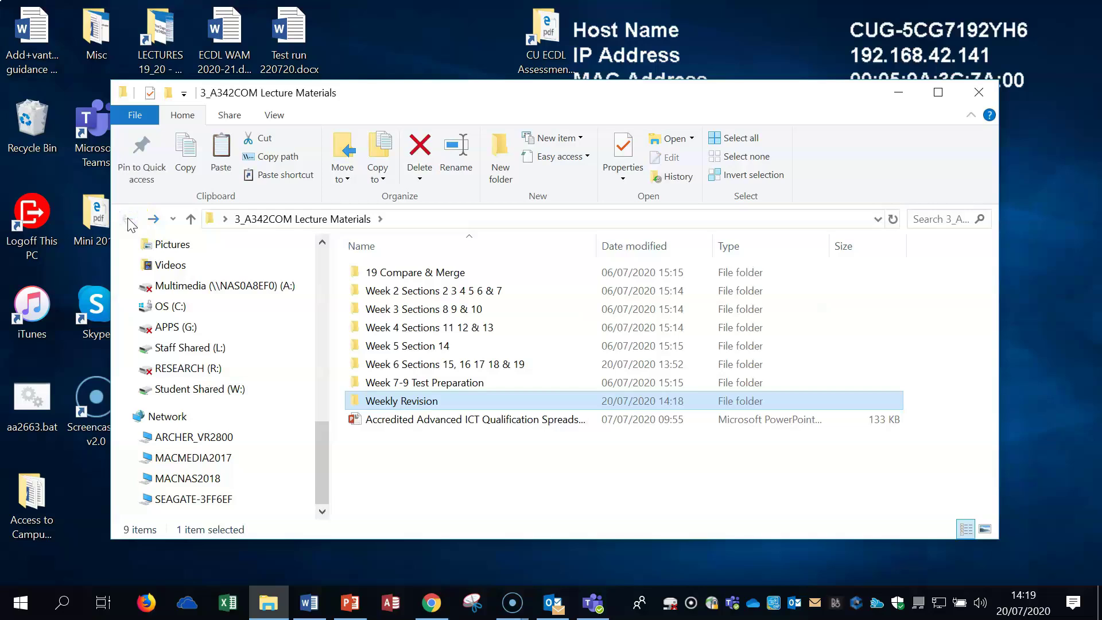
{"action": "double_click", "coordinate": [442, 401]}
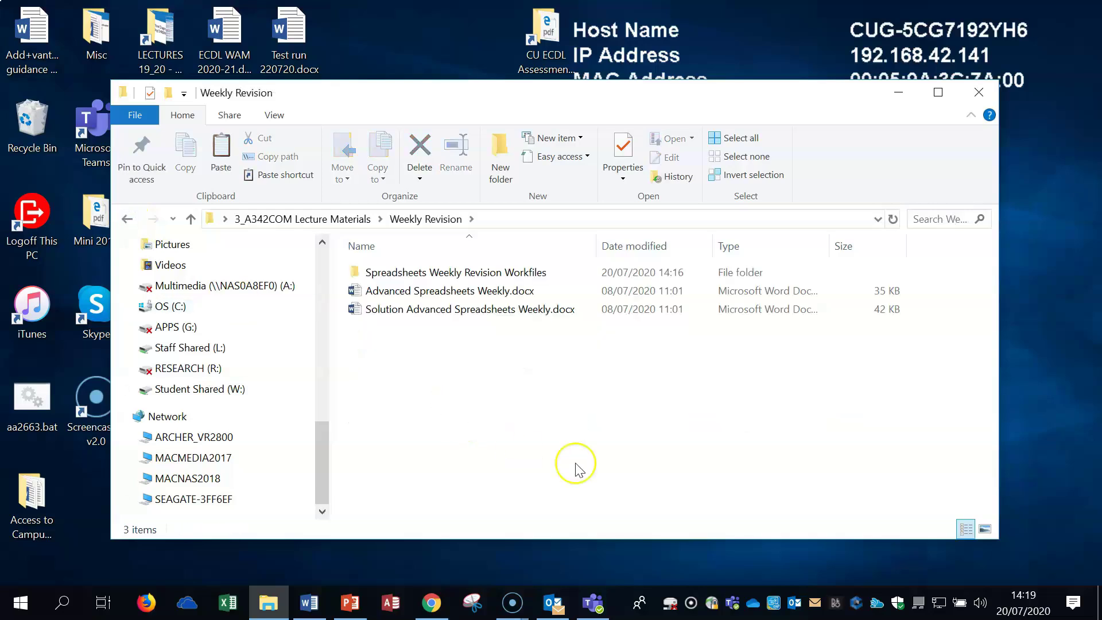
{"action": "double_click", "coordinate": [472, 272]}
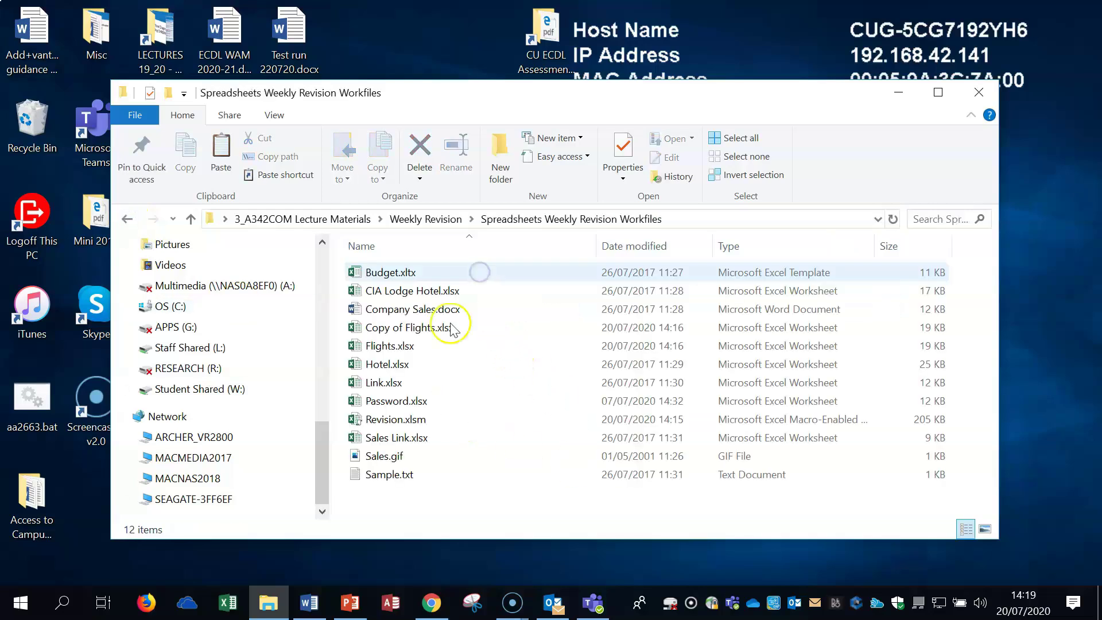
{"action": "double_click", "coordinate": [414, 421]}
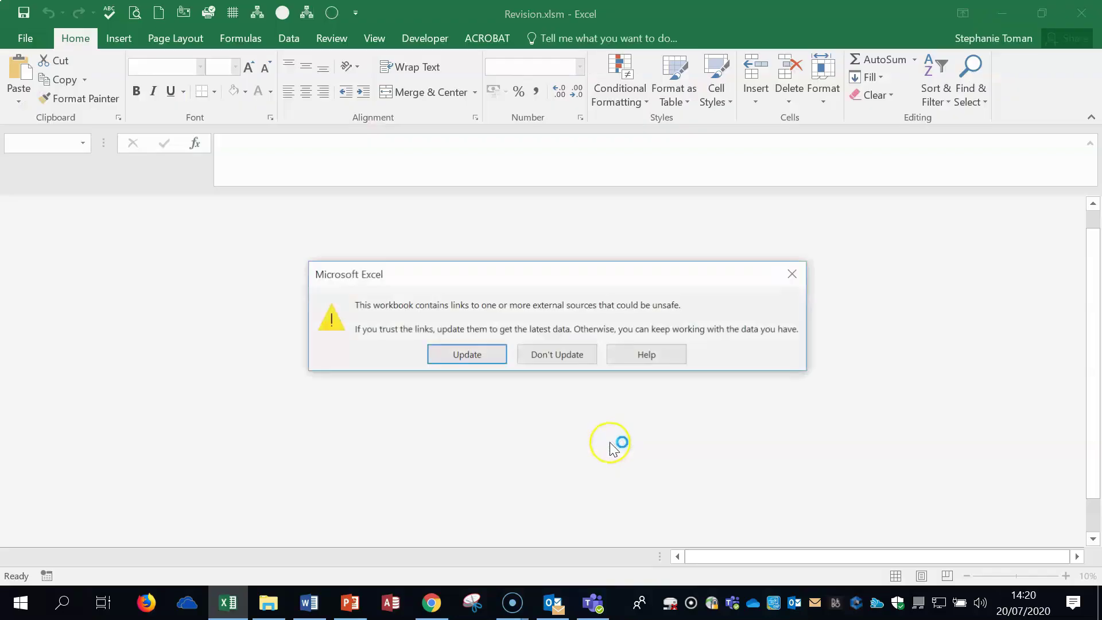
{"action": "left_click", "coordinate": [568, 353]}
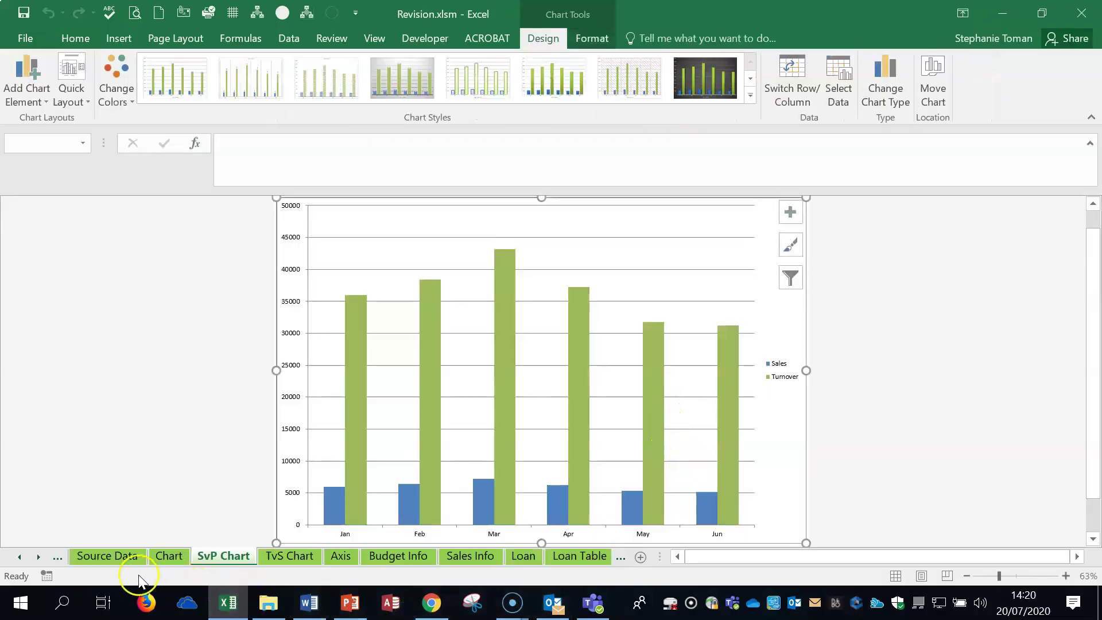
Go to the Chart worksheet of the workbook.
{"action": "left_click", "coordinate": [19, 556]}
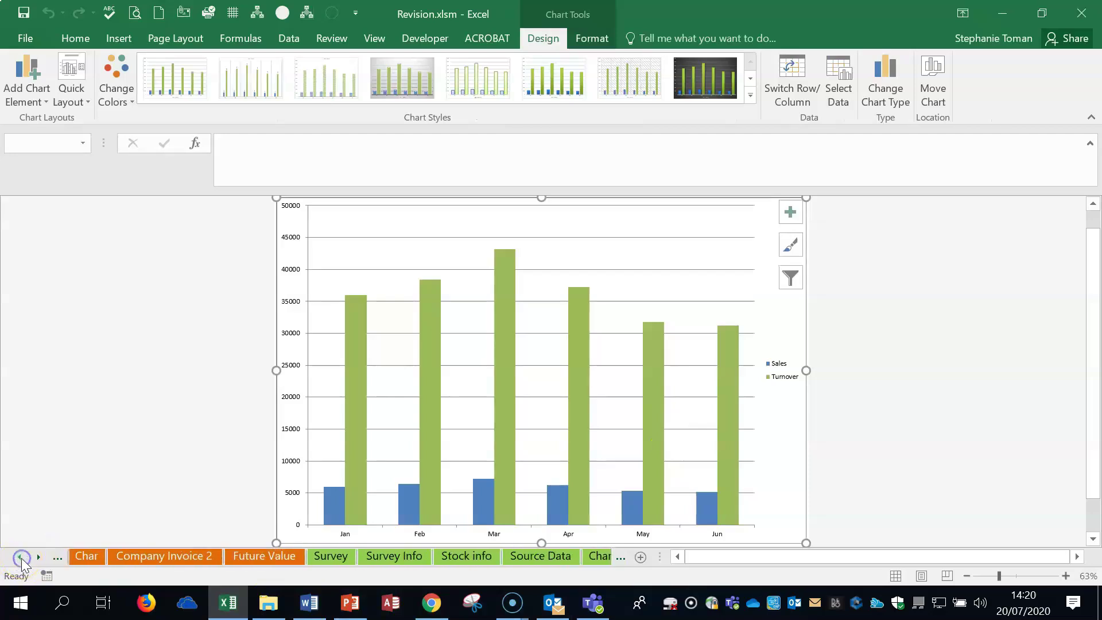
{"action": "left_click", "coordinate": [38, 556]}
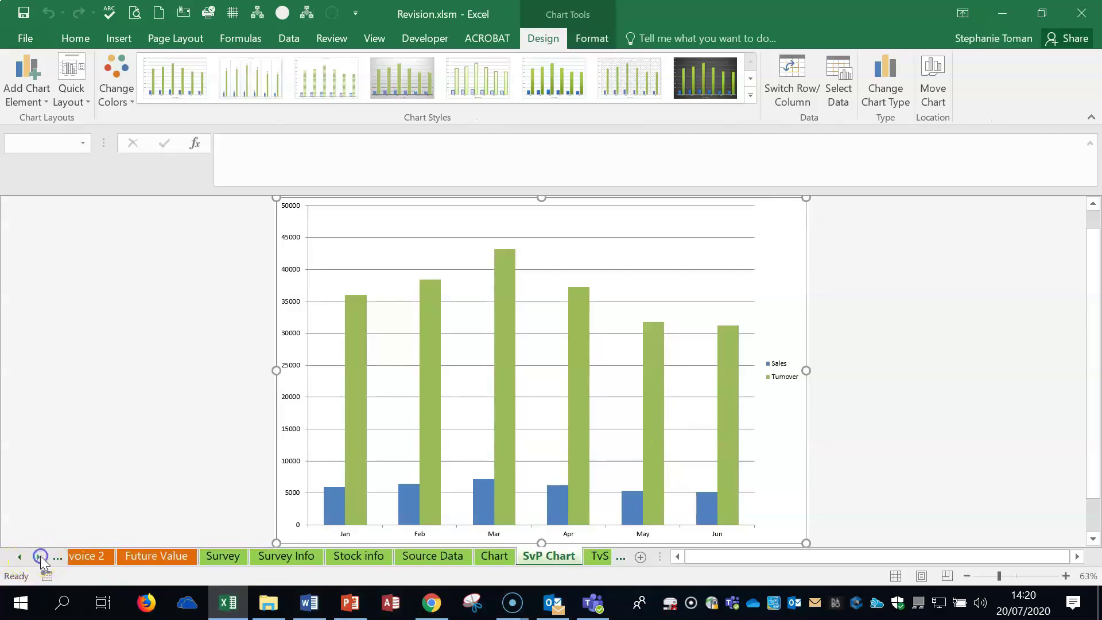
{"action": "left_click", "coordinate": [38, 557]}
{"action": "left_click", "coordinate": [172, 555]}
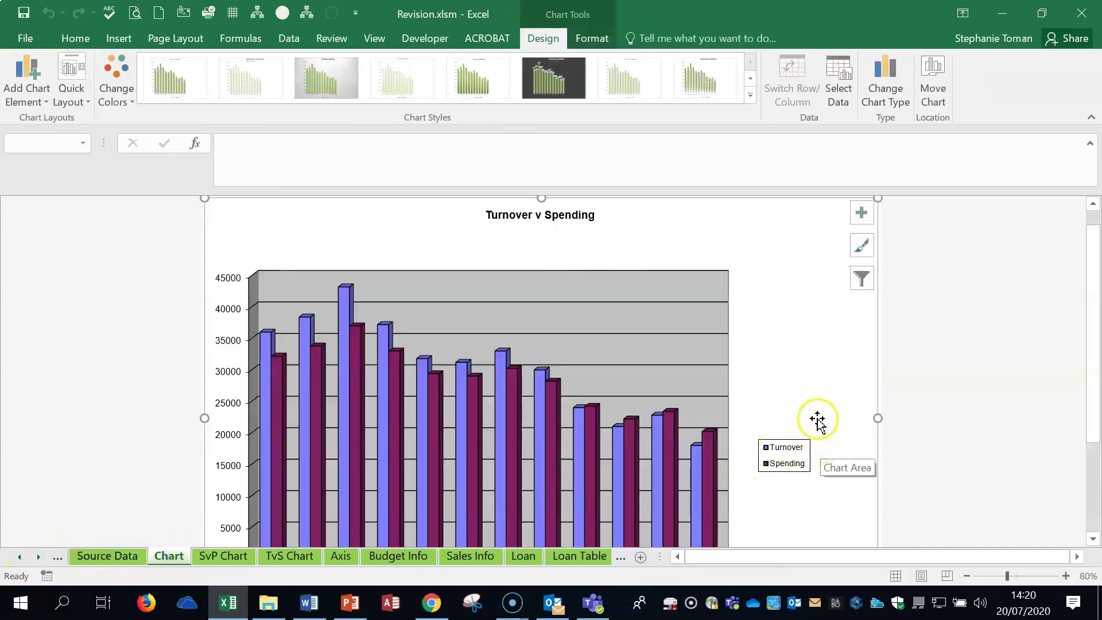
Fill the blue Turnover columns with the picture Sales.gif from the Spreadsheets Weekly Revision Workfiles folder inside 3_A342COM Lecture Materials on the Desktop.
{"action": "mouse_move", "coordinate": [501, 440]}
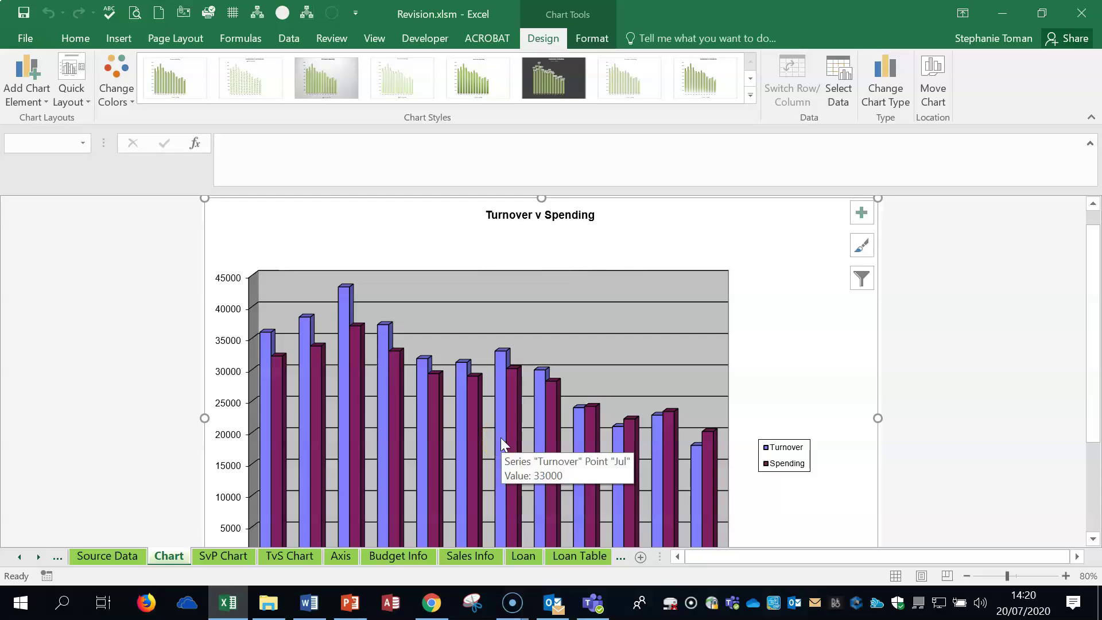
{"action": "right_click", "coordinate": [501, 438]}
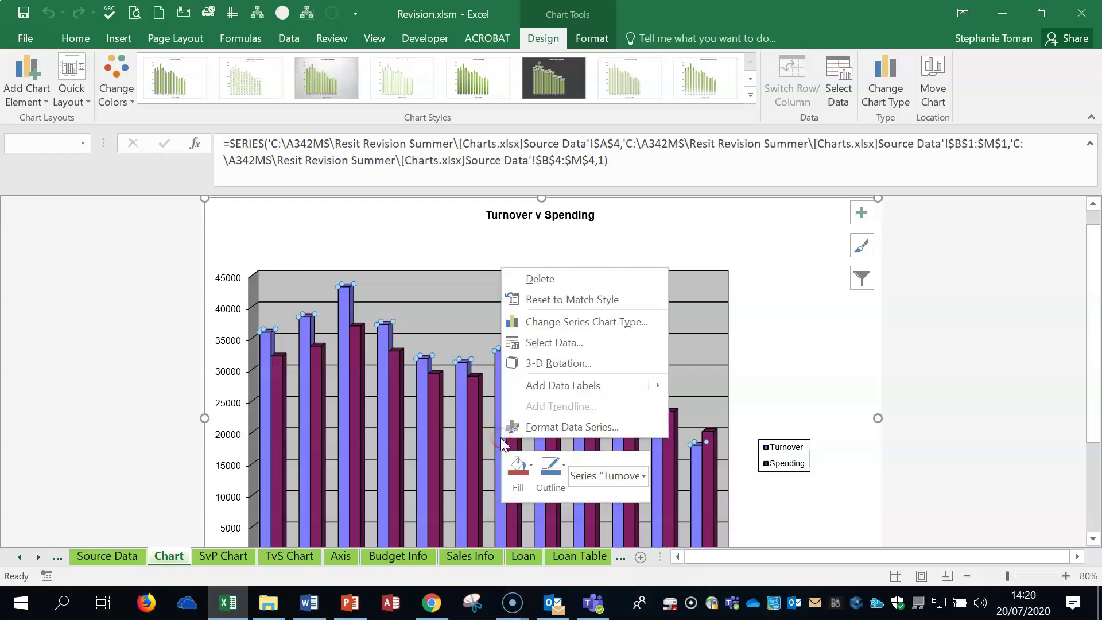
{"action": "left_click", "coordinate": [519, 466]}
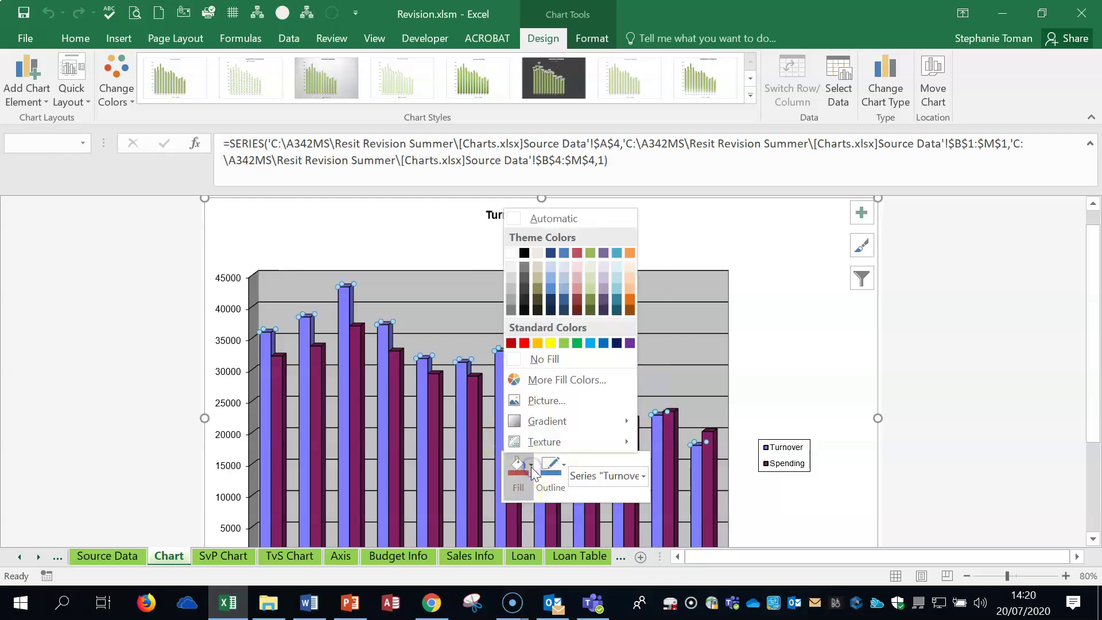
{"action": "left_click", "coordinate": [546, 399]}
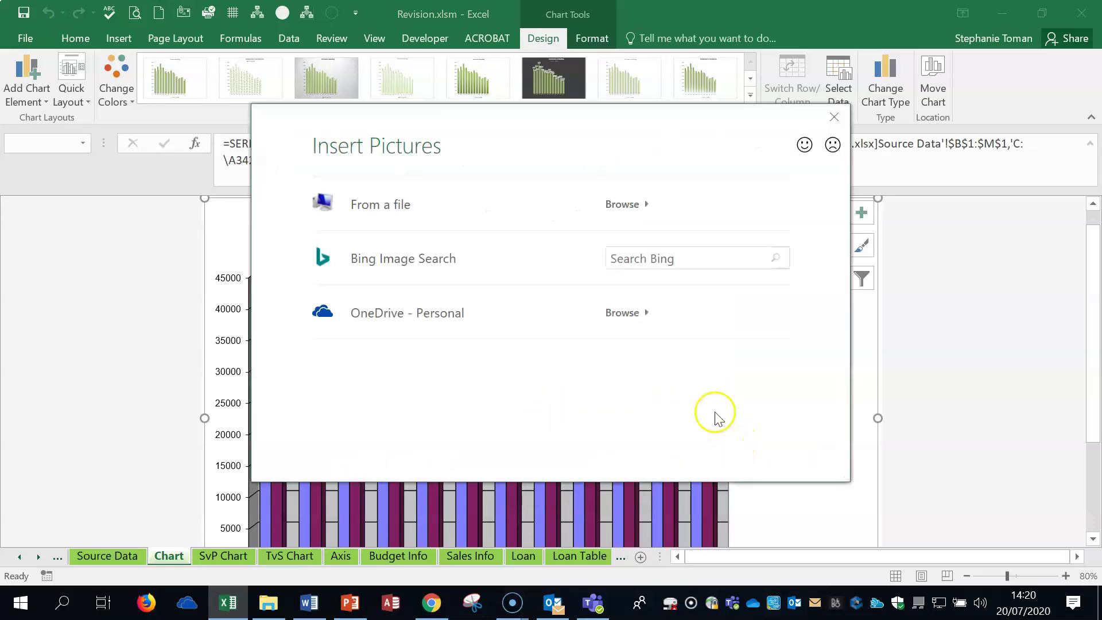
{"action": "left_click", "coordinate": [633, 220]}
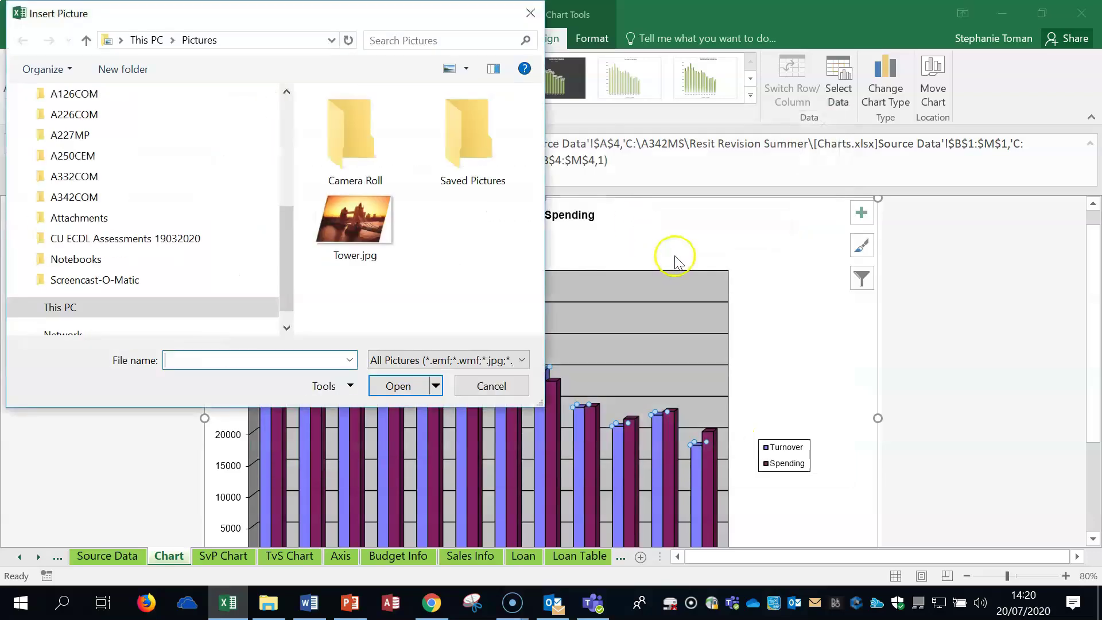
{"action": "scroll", "coordinate": [115, 218], "scroll_direction": "up", "scroll_amount": 2}
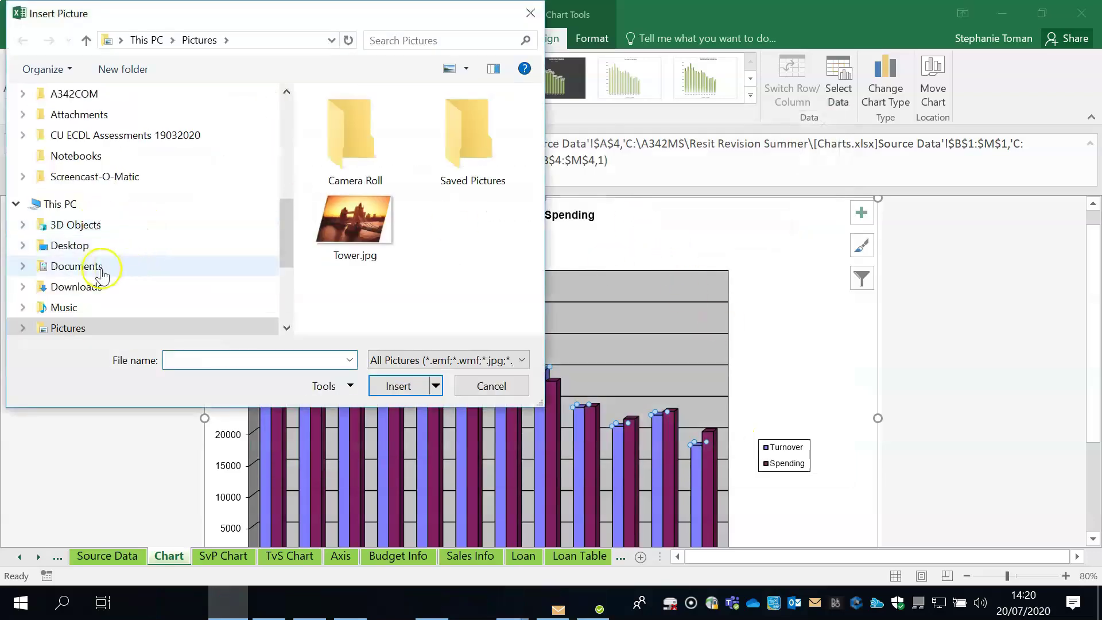
{"action": "left_click", "coordinate": [99, 247]}
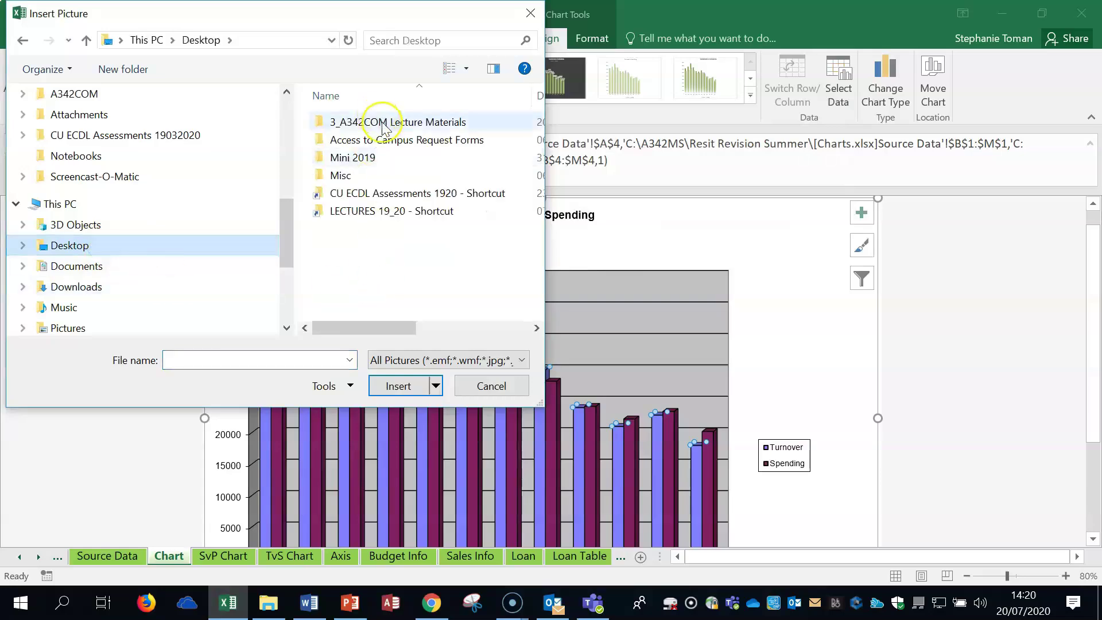
{"action": "double_click", "coordinate": [383, 126]}
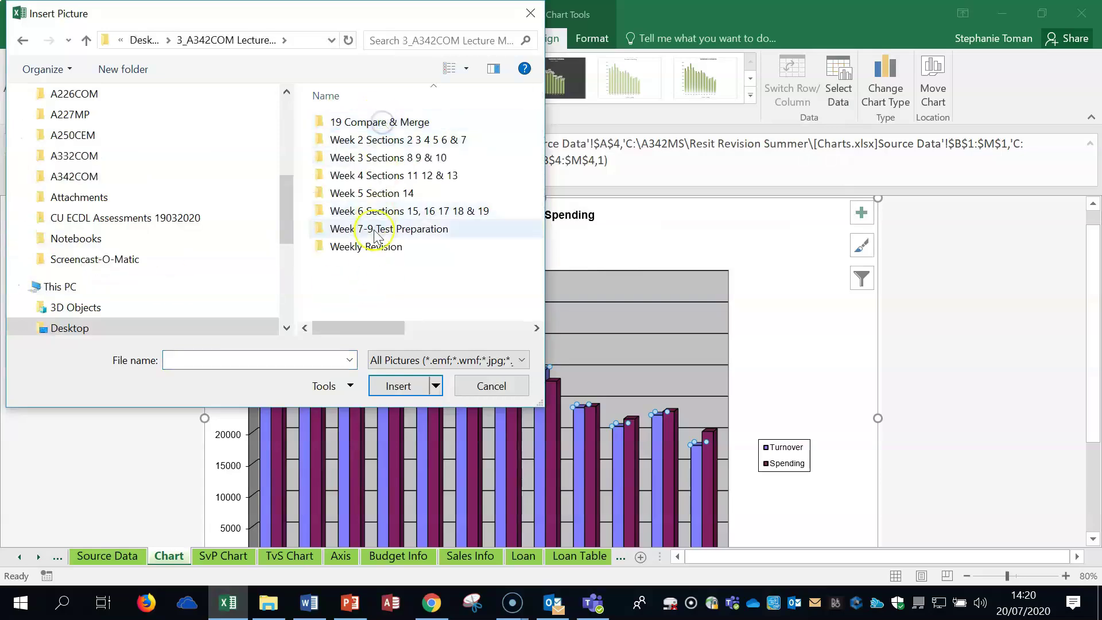
{"action": "double_click", "coordinate": [373, 246]}
{"action": "left_click", "coordinate": [413, 122]}
{"action": "double_click", "coordinate": [413, 123]}
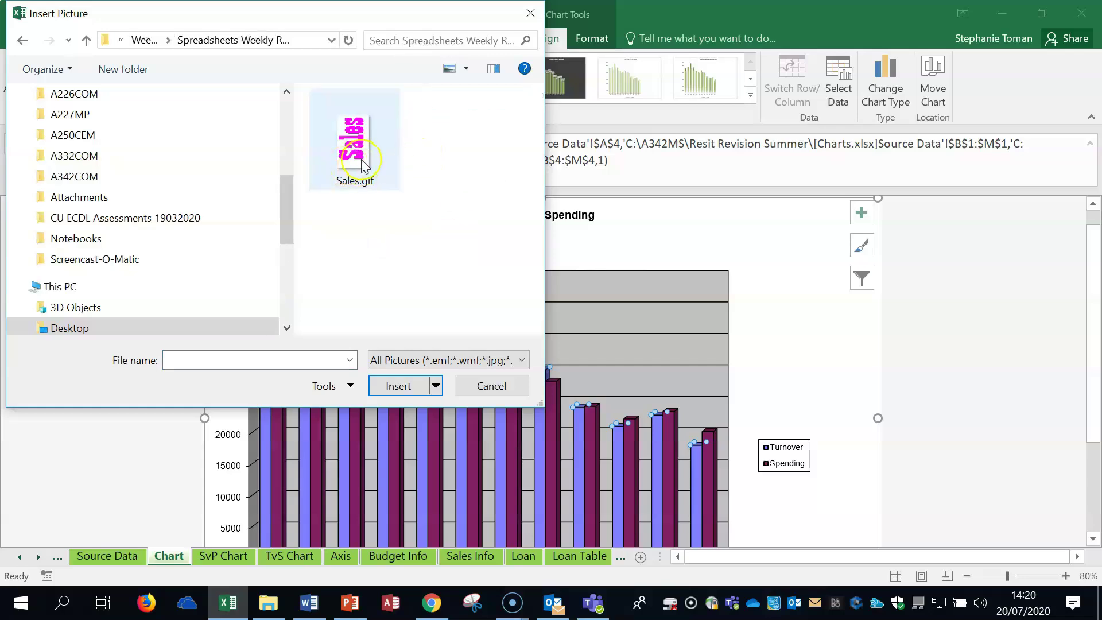
{"action": "double_click", "coordinate": [361, 163]}
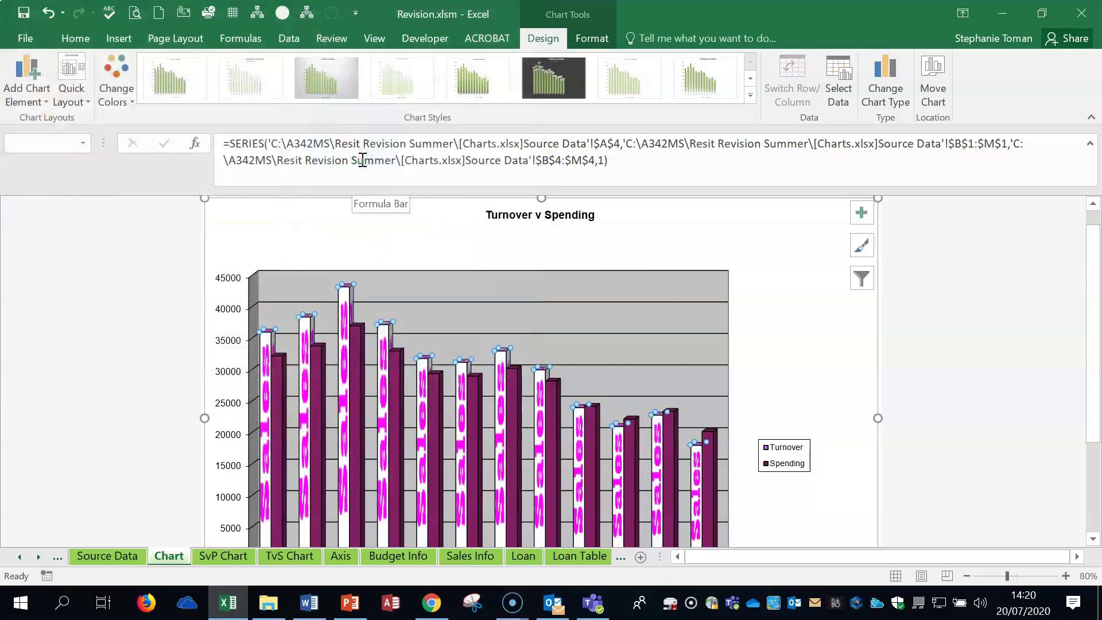
{"action": "left_click", "coordinate": [979, 358]}
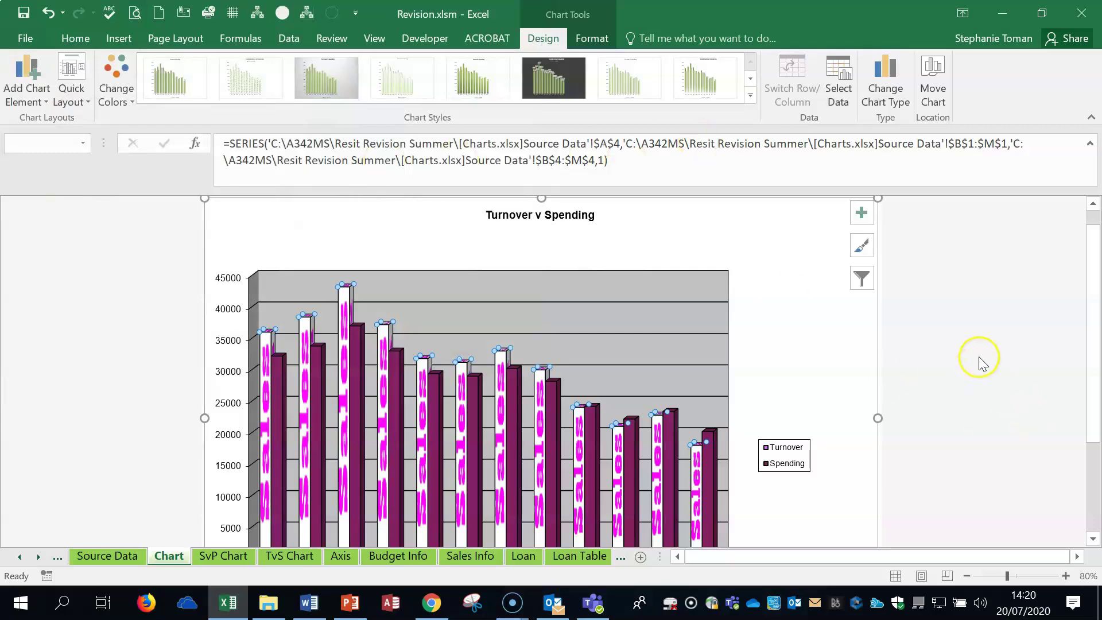
{"action": "right_click", "coordinate": [535, 409]}
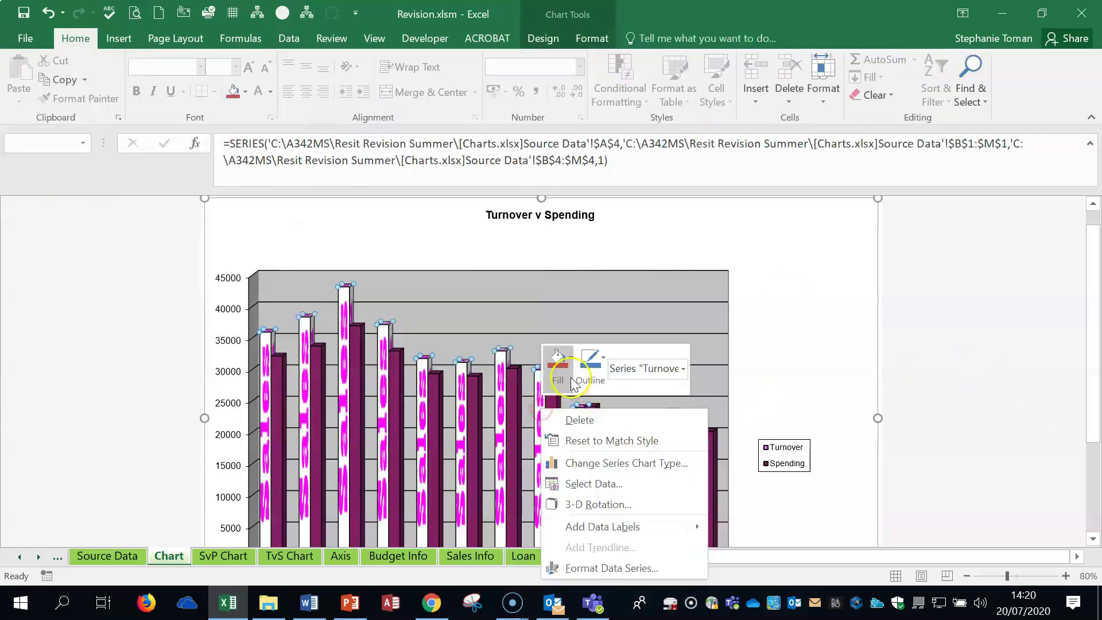
{"action": "left_click", "coordinate": [557, 361]}
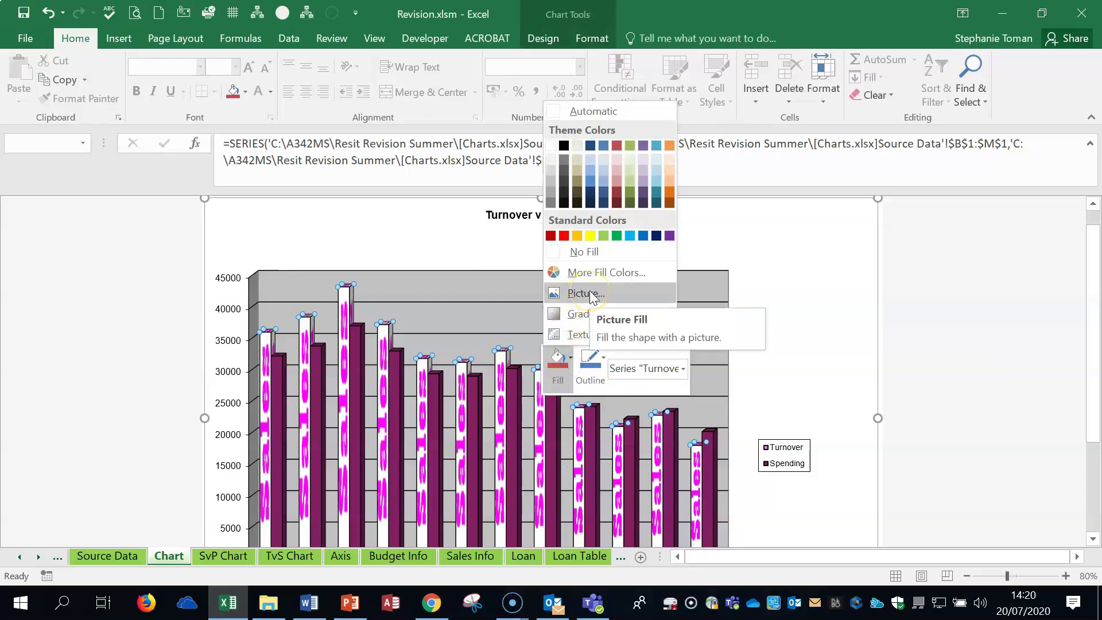
{"action": "left_click", "coordinate": [814, 389]}
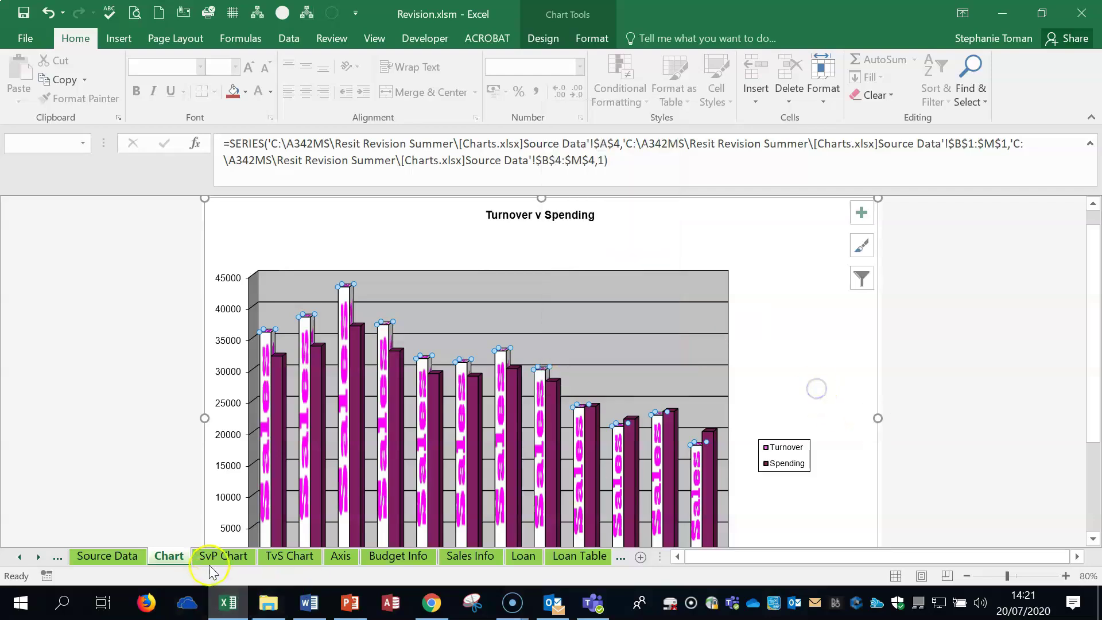
On the SvP Chart worksheet, remove Mar from the chart by excluding that category in the chart's data source.
{"action": "left_click", "coordinate": [220, 556]}
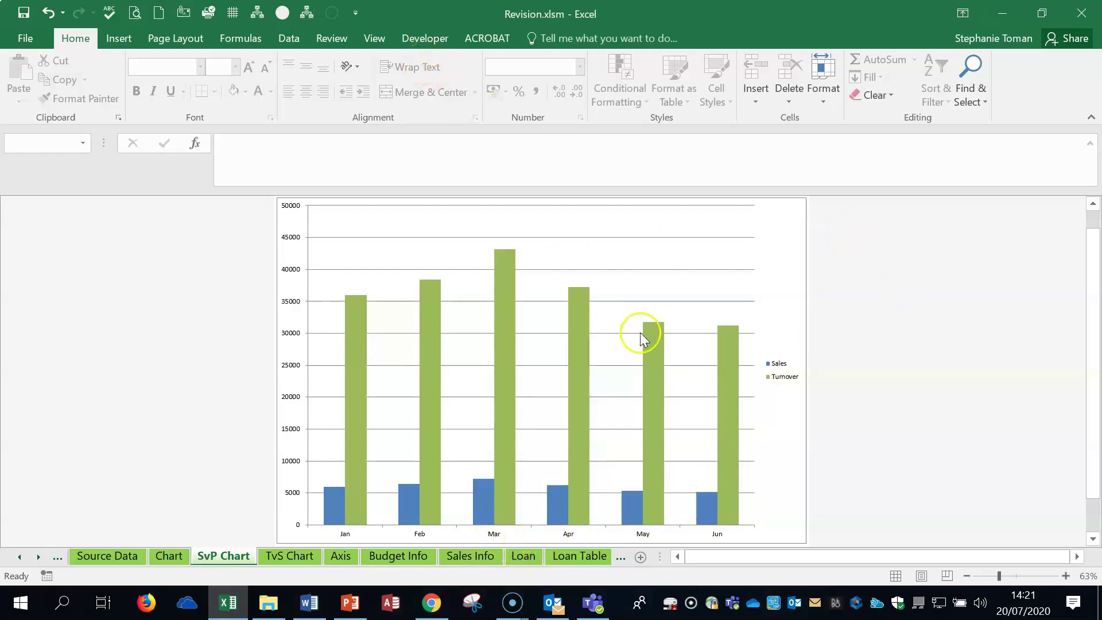
{"action": "left_click", "coordinate": [778, 307]}
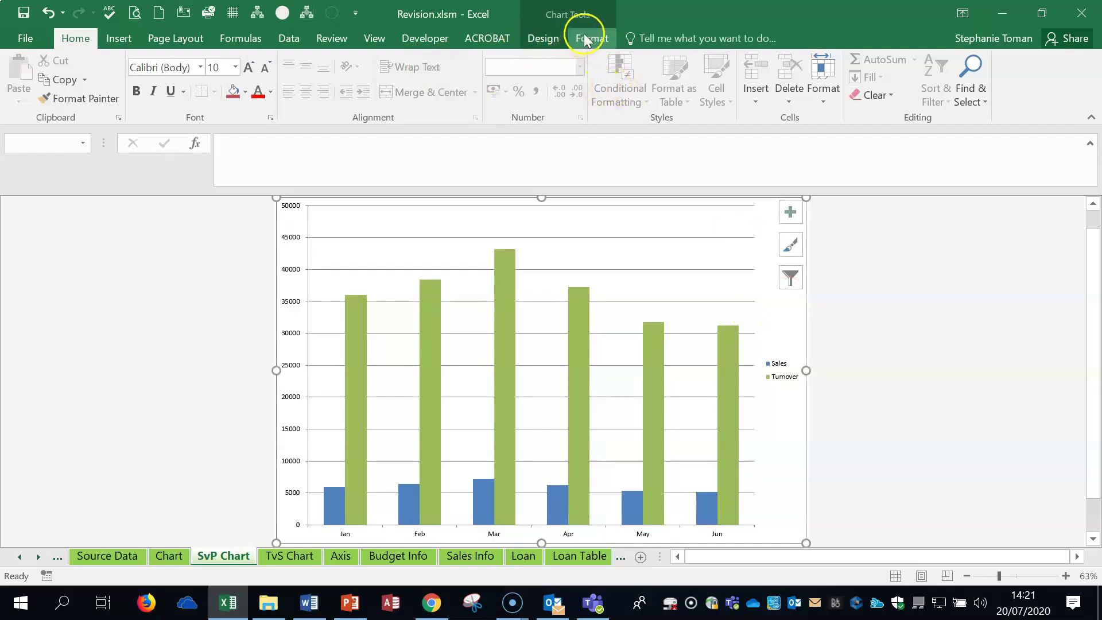
{"action": "left_click", "coordinate": [540, 38]}
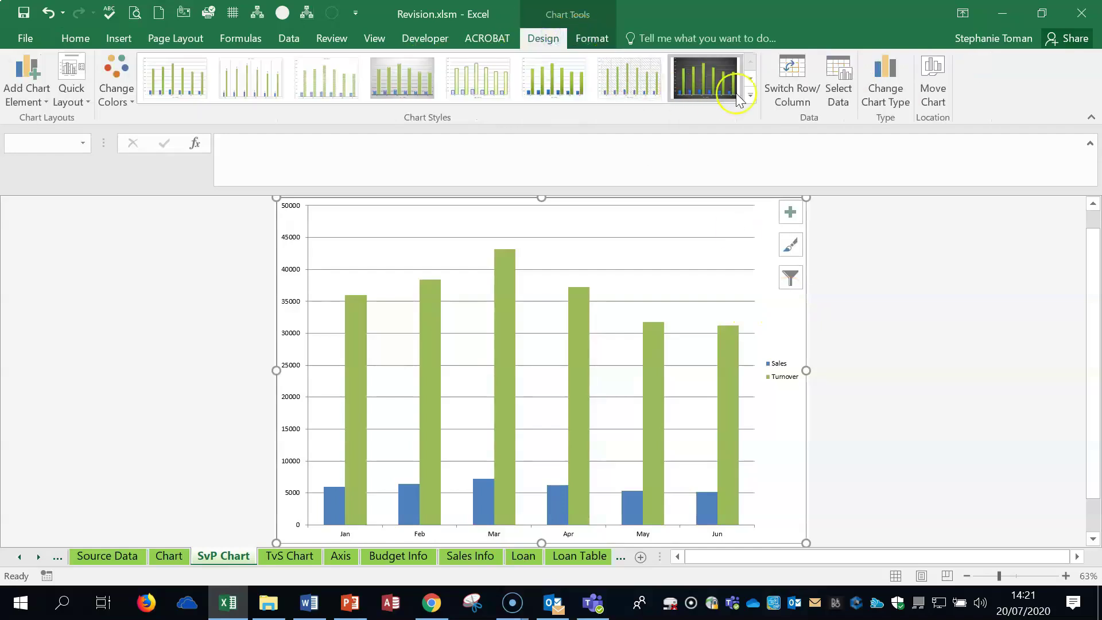
{"action": "left_click", "coordinate": [840, 94]}
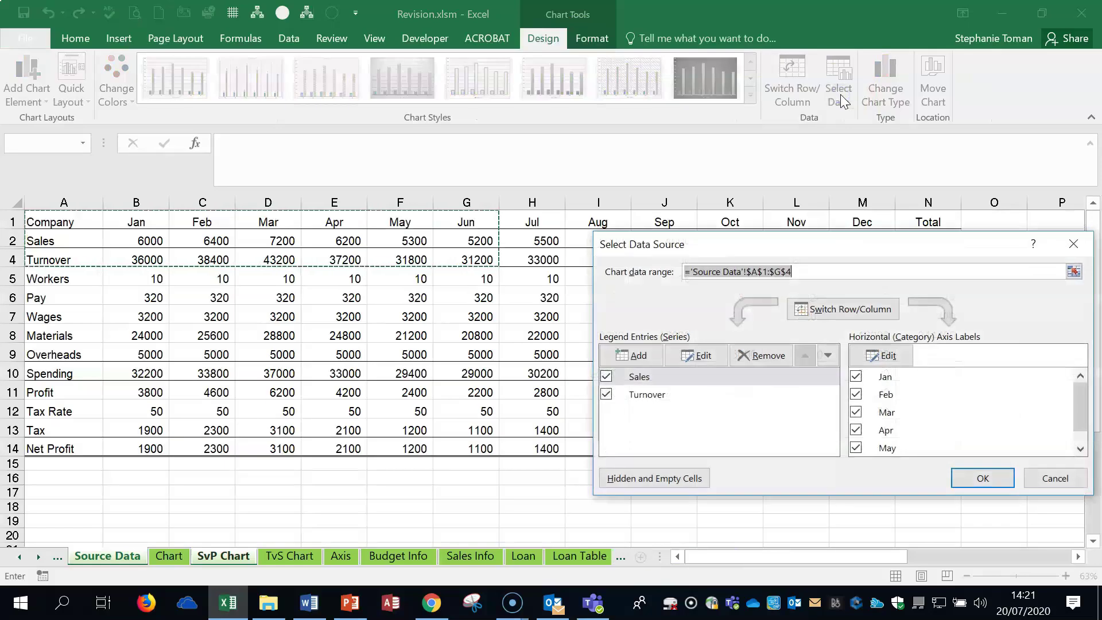
{"action": "left_click", "coordinate": [856, 412]}
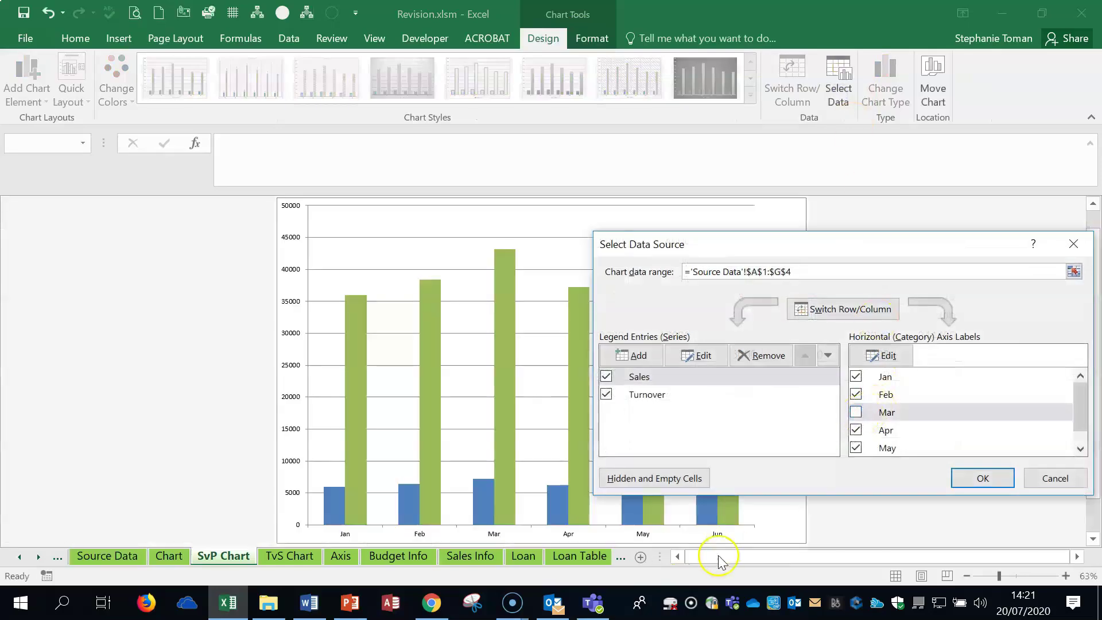
{"action": "left_click", "coordinate": [982, 480]}
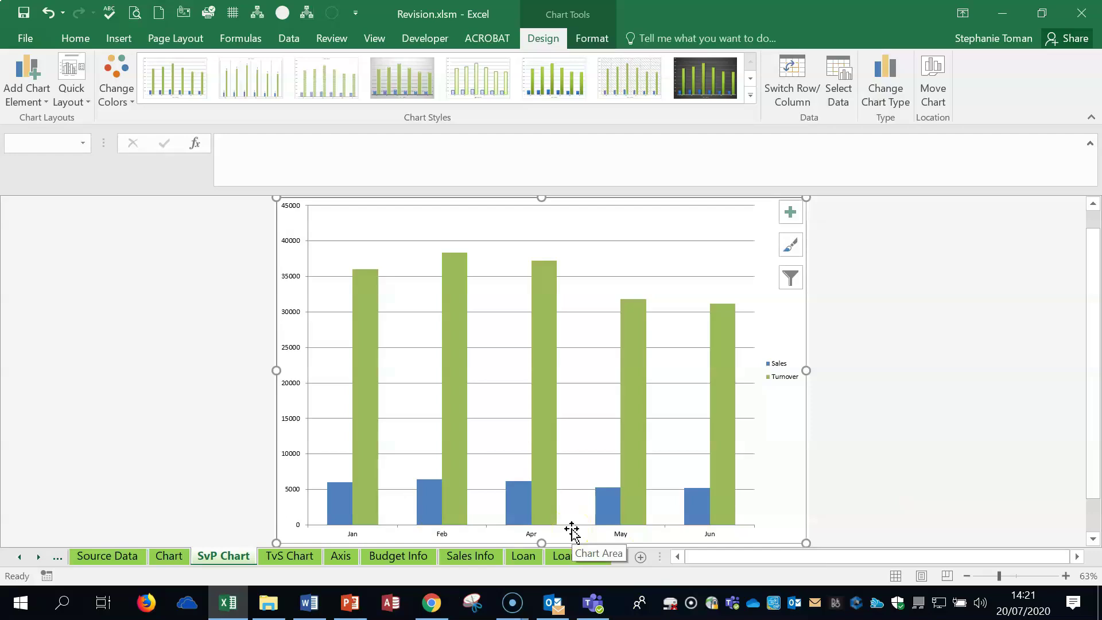
On the TvS Chart worksheet, change only the Turnover series to a Stacked Line with Markers, leaving Sales as clustered columns.
{"action": "left_click", "coordinate": [290, 555]}
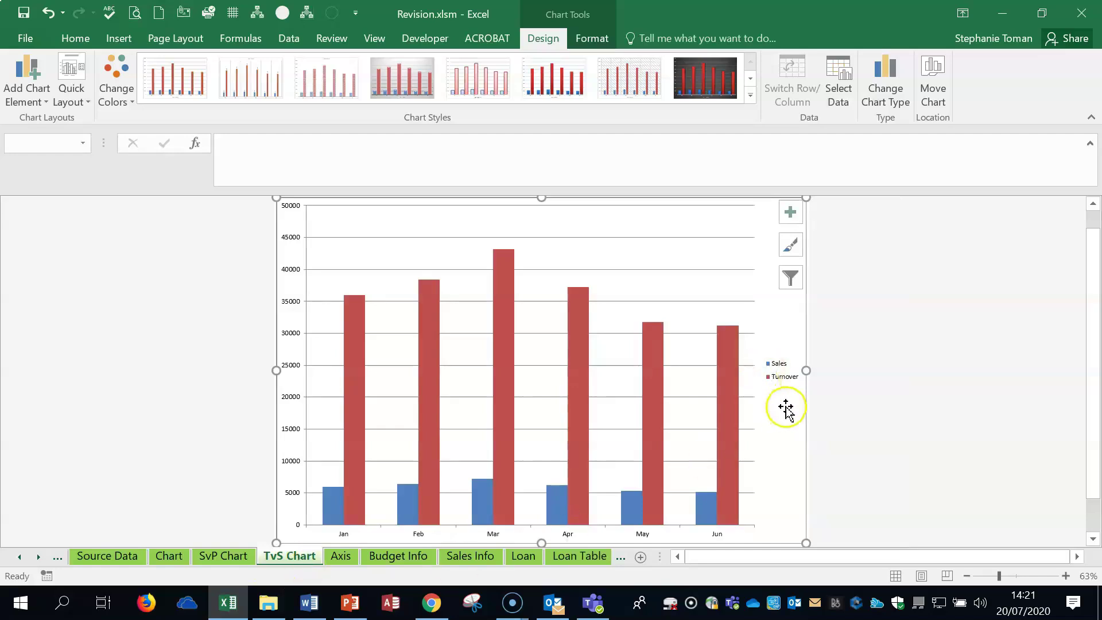
{"action": "right_click", "coordinate": [707, 509]}
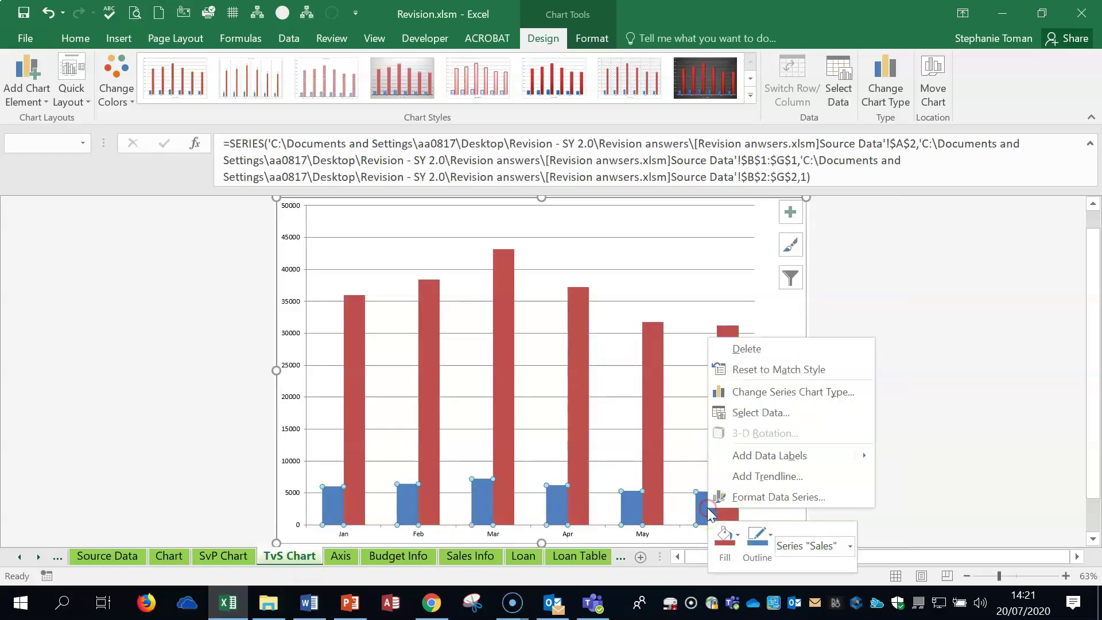
{"action": "left_click", "coordinate": [824, 393]}
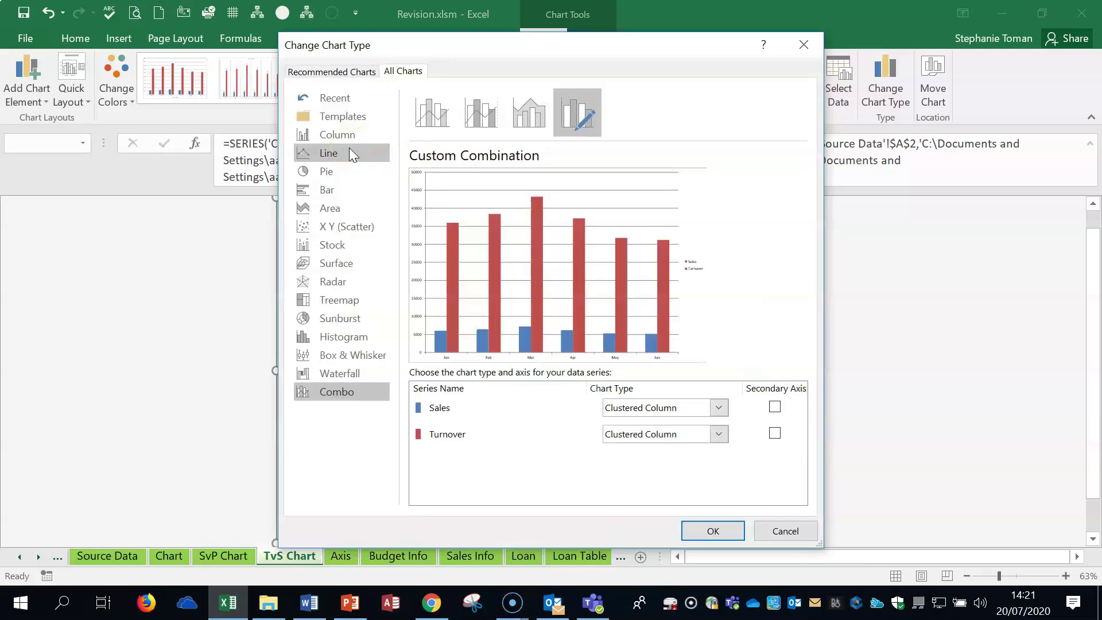
{"action": "left_click", "coordinate": [721, 432]}
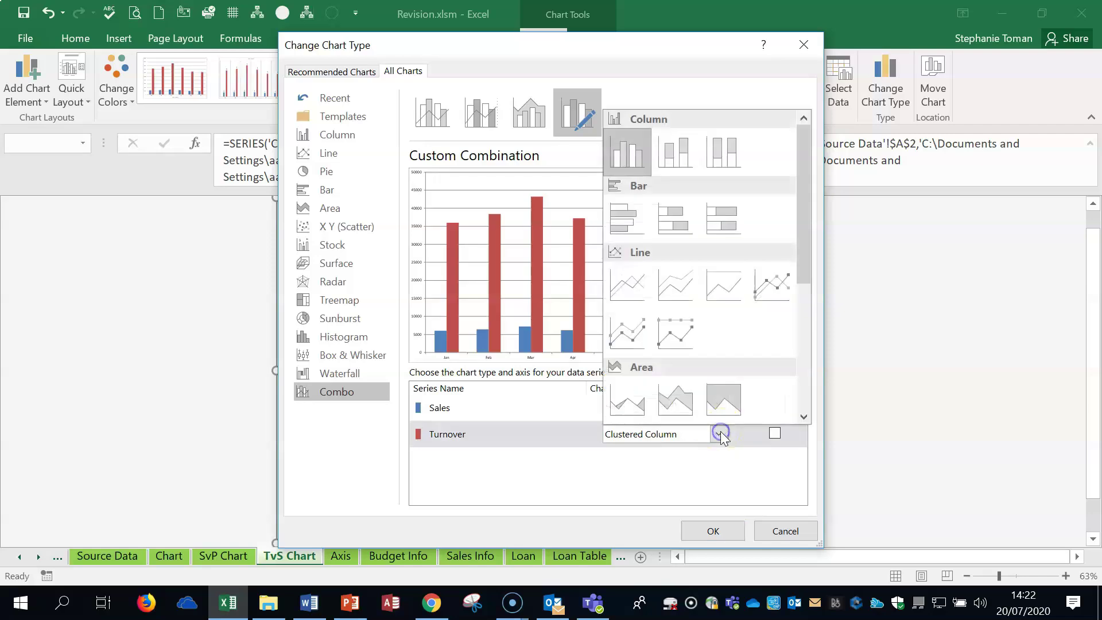
{"action": "left_click", "coordinate": [625, 328]}
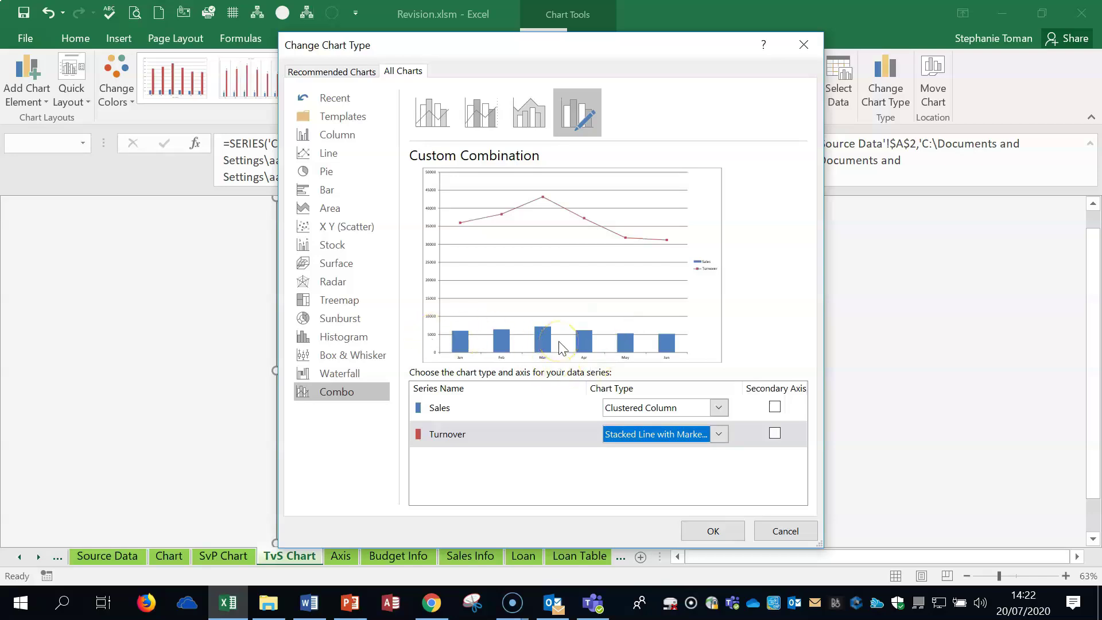
{"action": "left_click", "coordinate": [706, 529]}
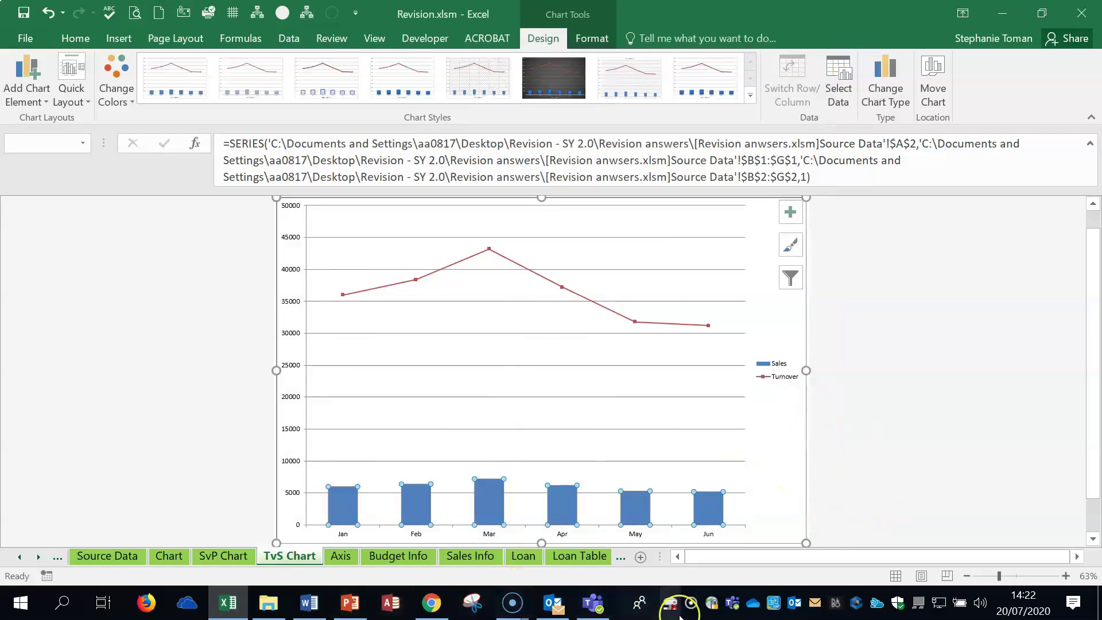
Switch to Advanced Spreadsheets Weekly.docx in Word and read the requirements of question Q40.
{"action": "left_click", "coordinate": [313, 609]}
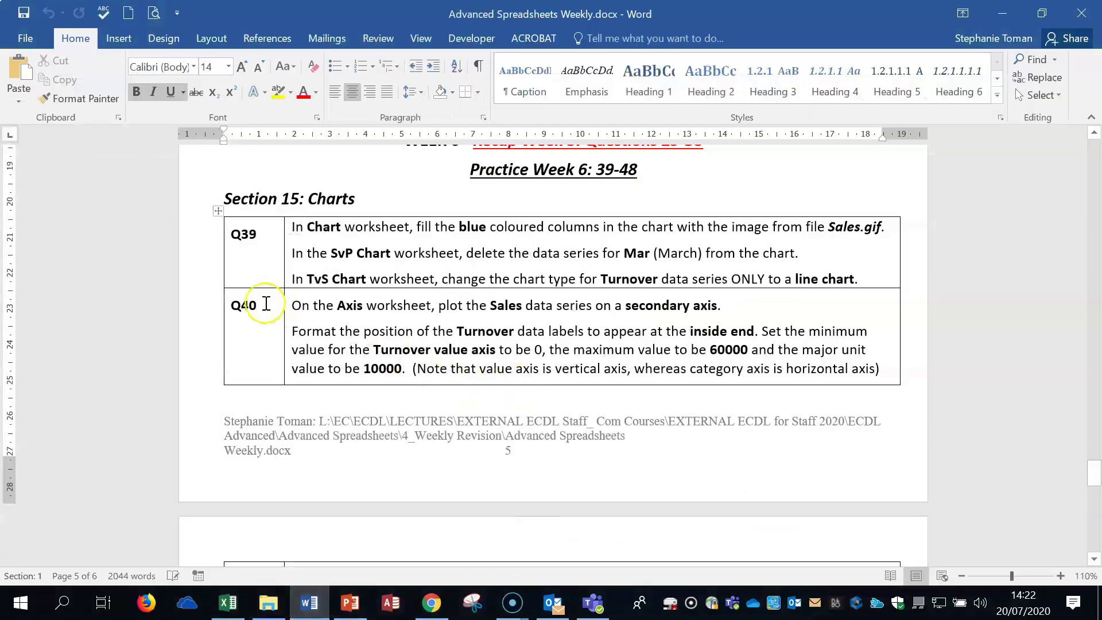
{"action": "left_click", "coordinate": [214, 307]}
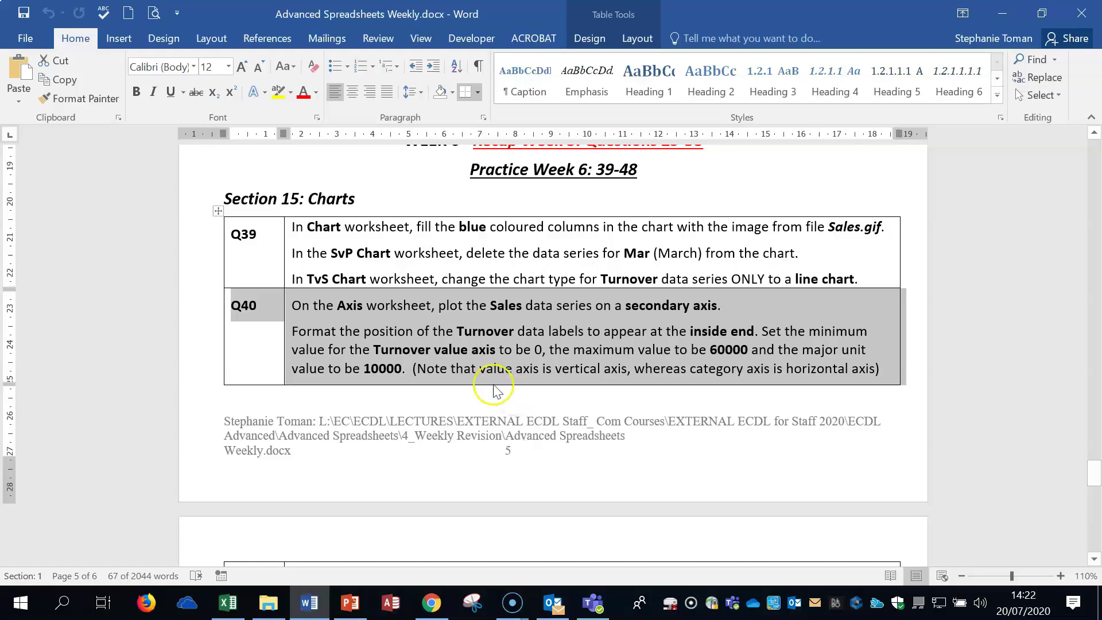
{"action": "left_click", "coordinate": [309, 602]}
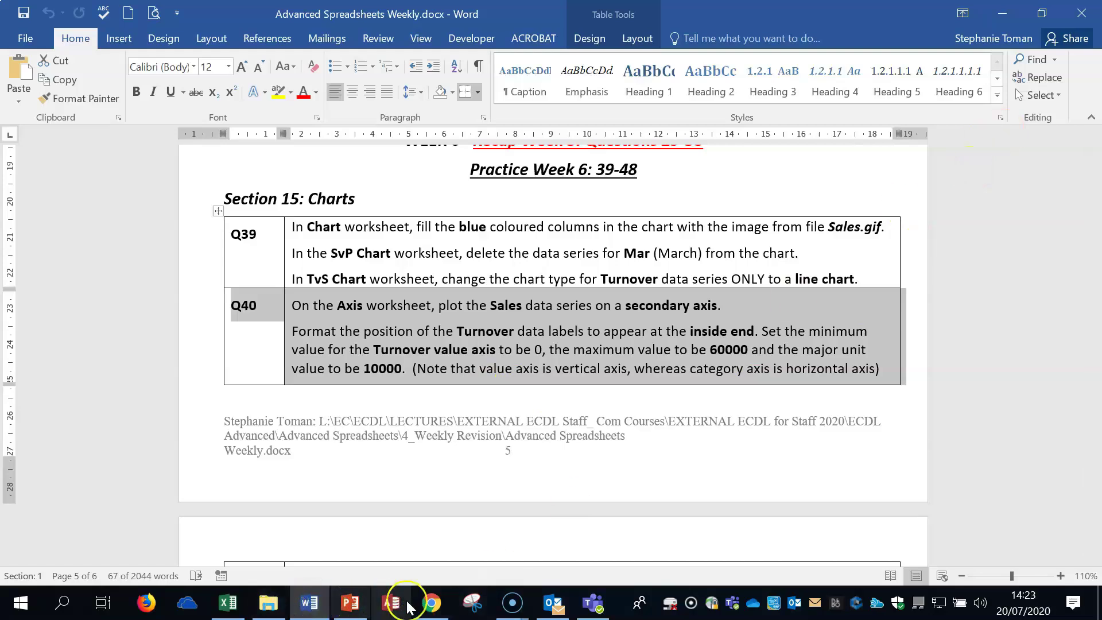
Return to Revision.xlsm in Excel and plot the Sales data series on the secondary axis in the Axis worksheet's chart.
{"action": "left_click", "coordinate": [244, 607]}
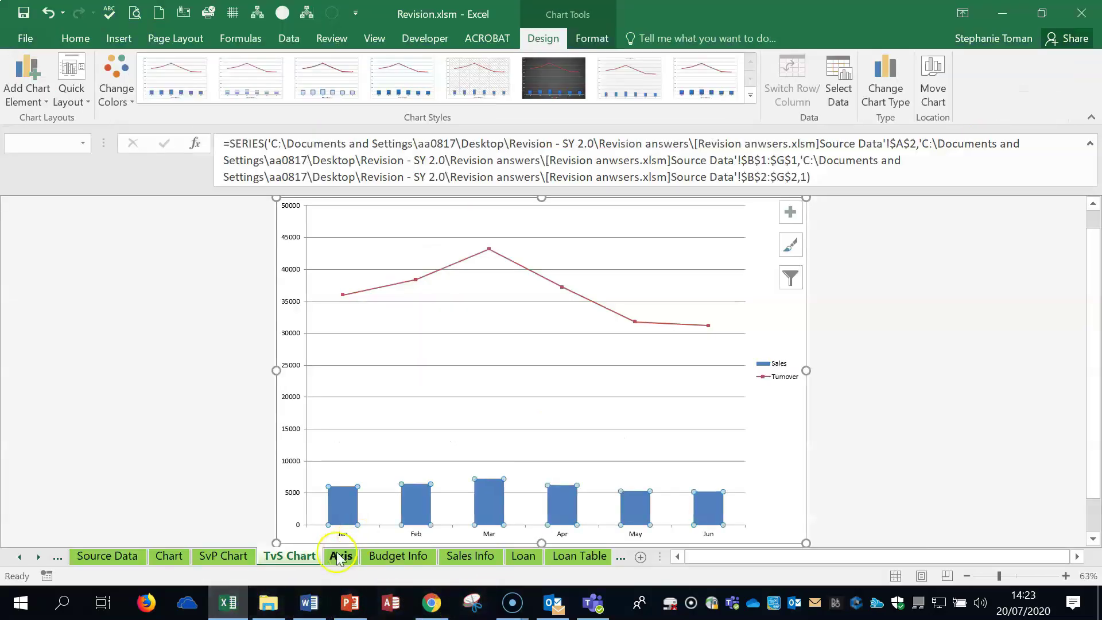
{"action": "left_click", "coordinate": [340, 555]}
{"action": "left_click", "coordinate": [1071, 415]}
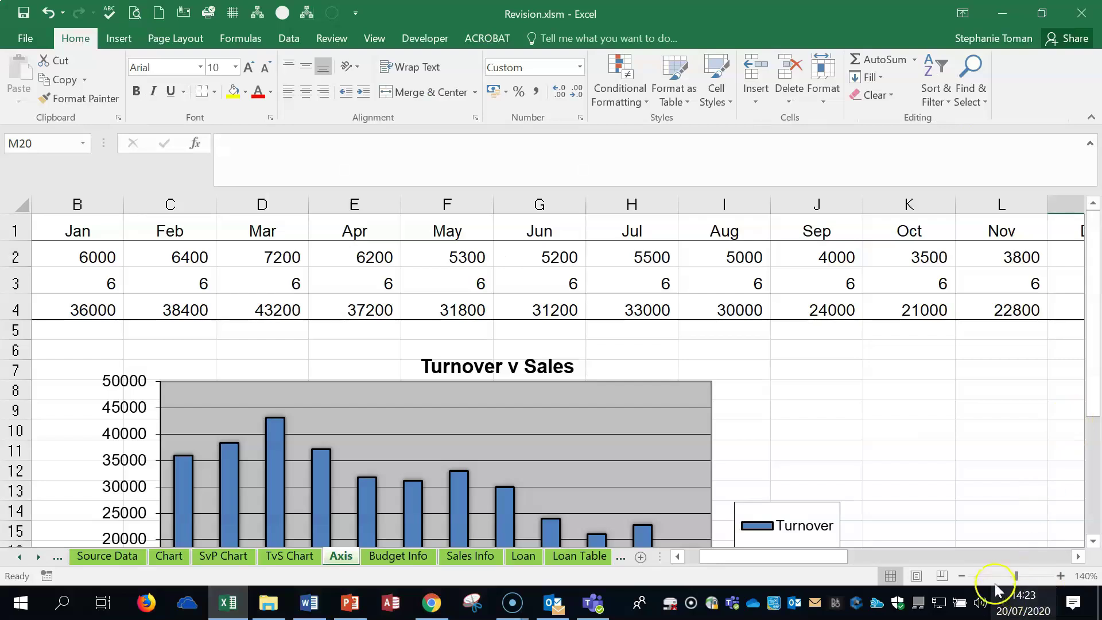
{"action": "left_click", "coordinate": [961, 575]}
{"action": "left_click", "coordinate": [961, 575]}
{"action": "left_click", "coordinate": [961, 575]}
{"action": "left_click", "coordinate": [961, 576]}
{"action": "left_click", "coordinate": [961, 575]}
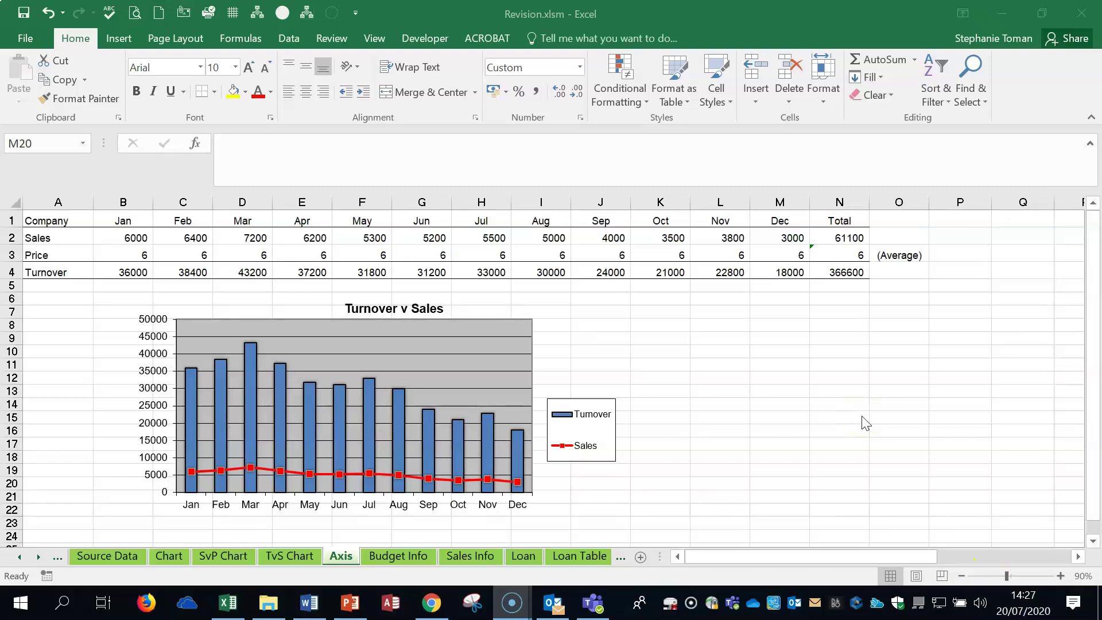
{"action": "right_click", "coordinate": [488, 480]}
{"action": "left_click", "coordinate": [577, 465]}
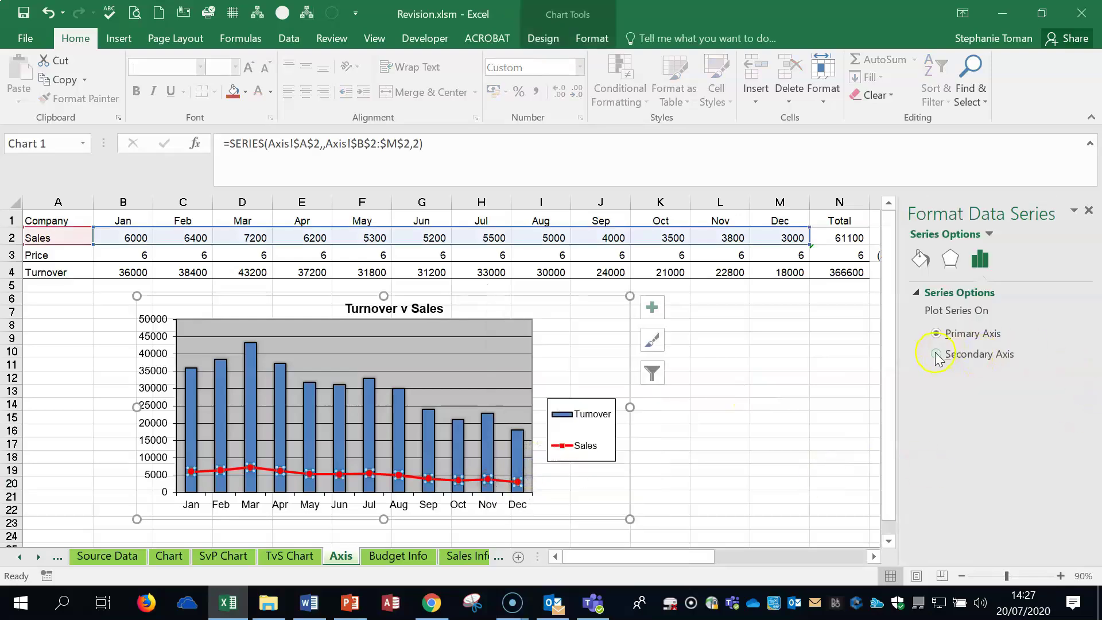
{"action": "left_click", "coordinate": [935, 354]}
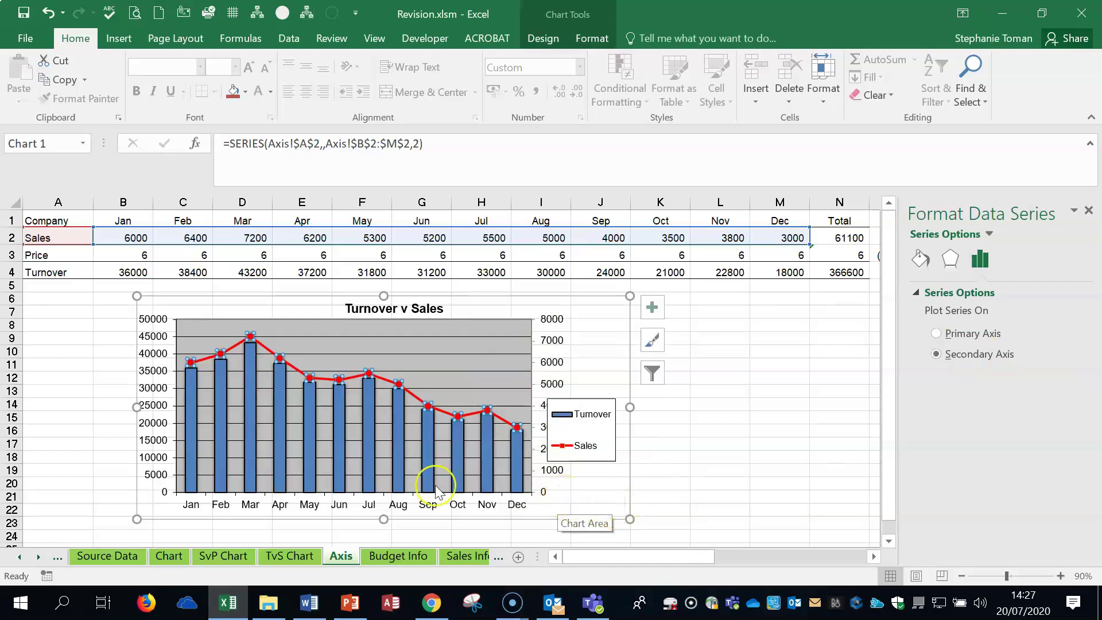
Add data labels to the Turnover series only, positioned at Inside End.
{"action": "mouse_move", "coordinate": [340, 414]}
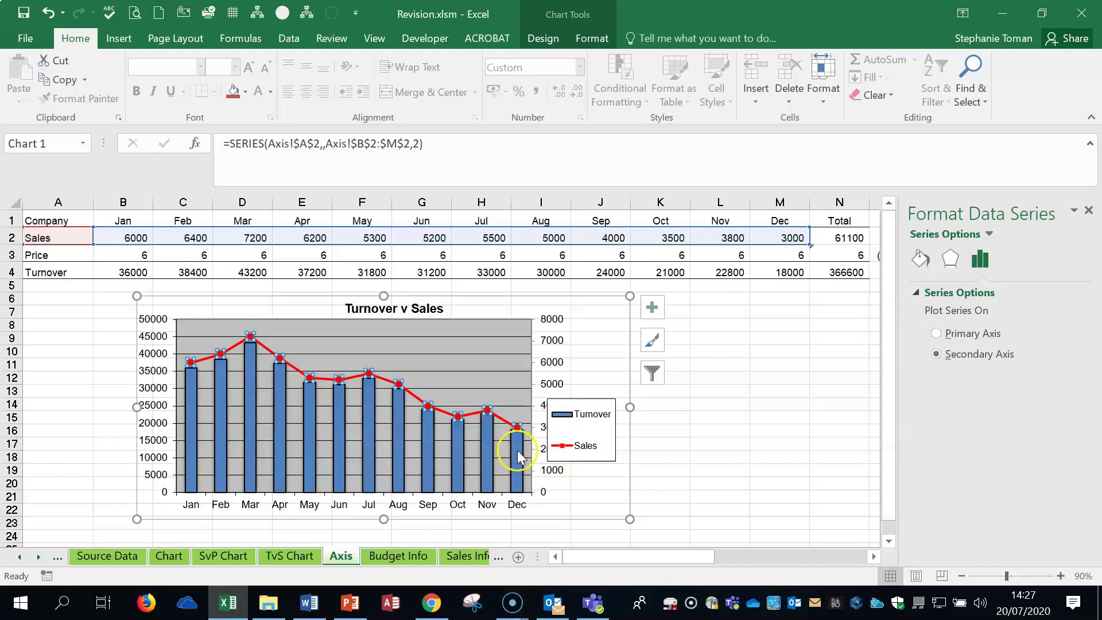
{"action": "right_click", "coordinate": [457, 459]}
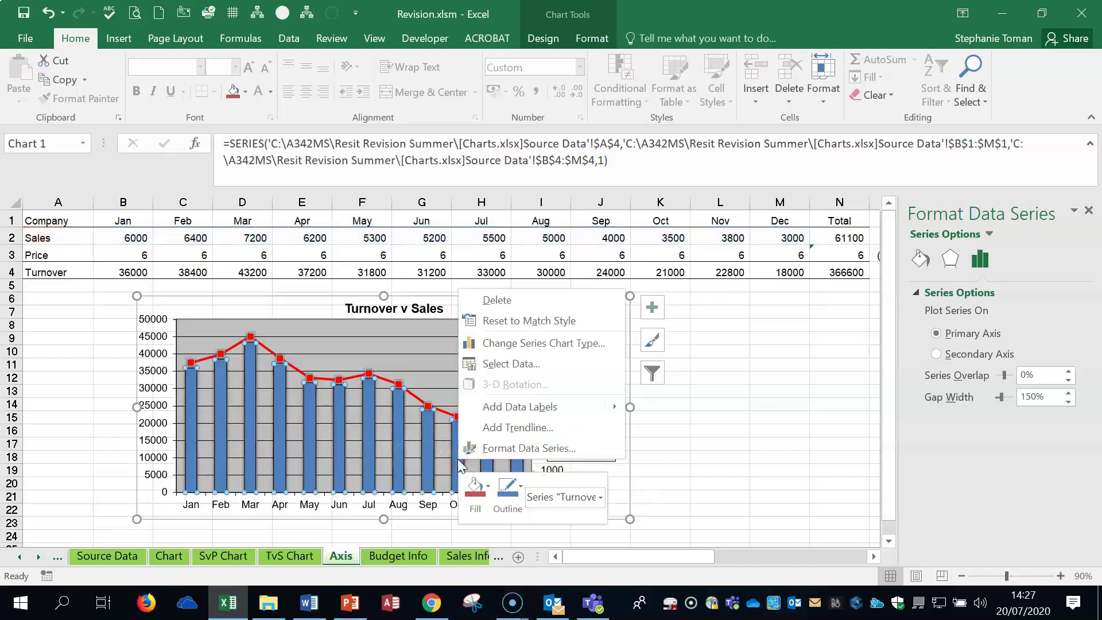
{"action": "left_click", "coordinate": [652, 309]}
{"action": "left_click", "coordinate": [686, 376]}
{"action": "left_click", "coordinate": [788, 375]}
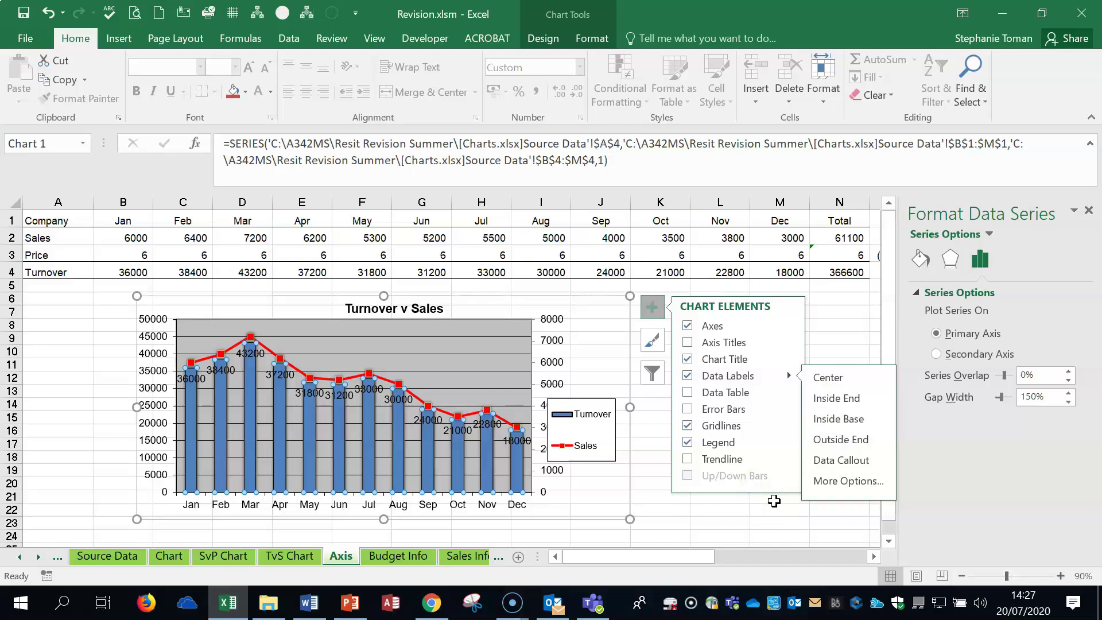
Set the Turnover value axis to a maximum of 60000 and a major unit of 10000, keeping the minimum at 0.
{"action": "right_click", "coordinate": [152, 409]}
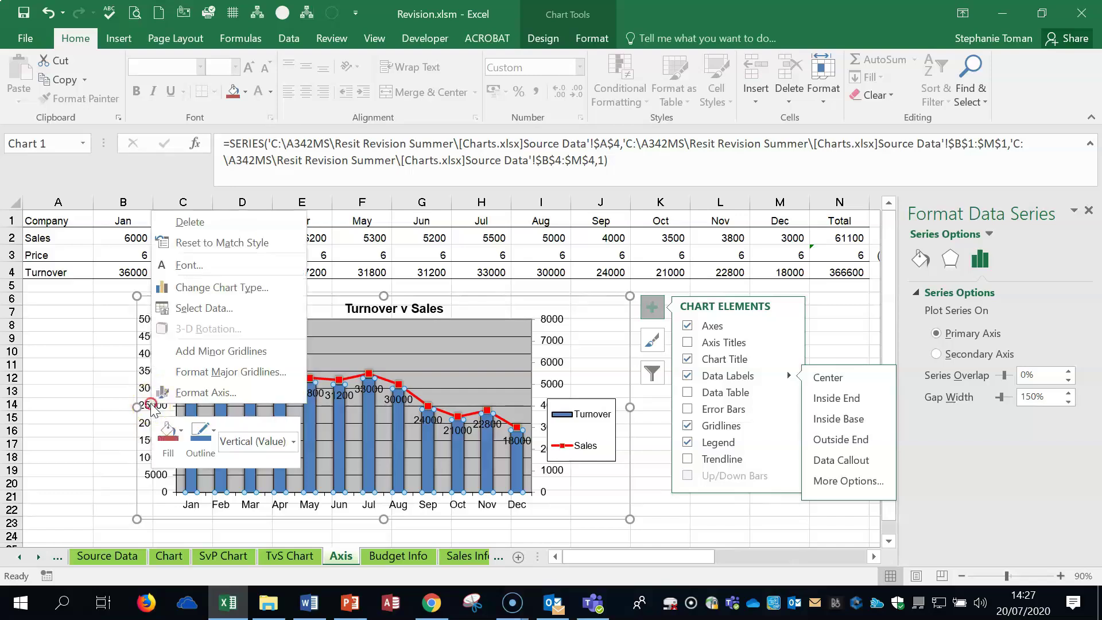
{"action": "left_click", "coordinate": [184, 391]}
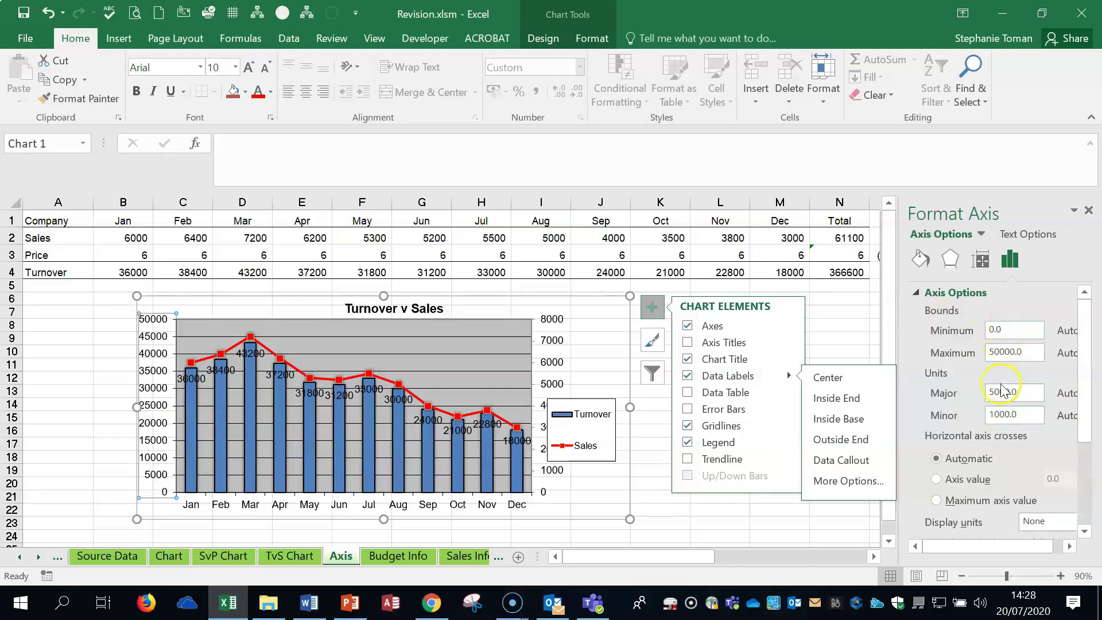
{"action": "left_click", "coordinate": [994, 351]}
{"action": "key", "text": "BackSpace"}
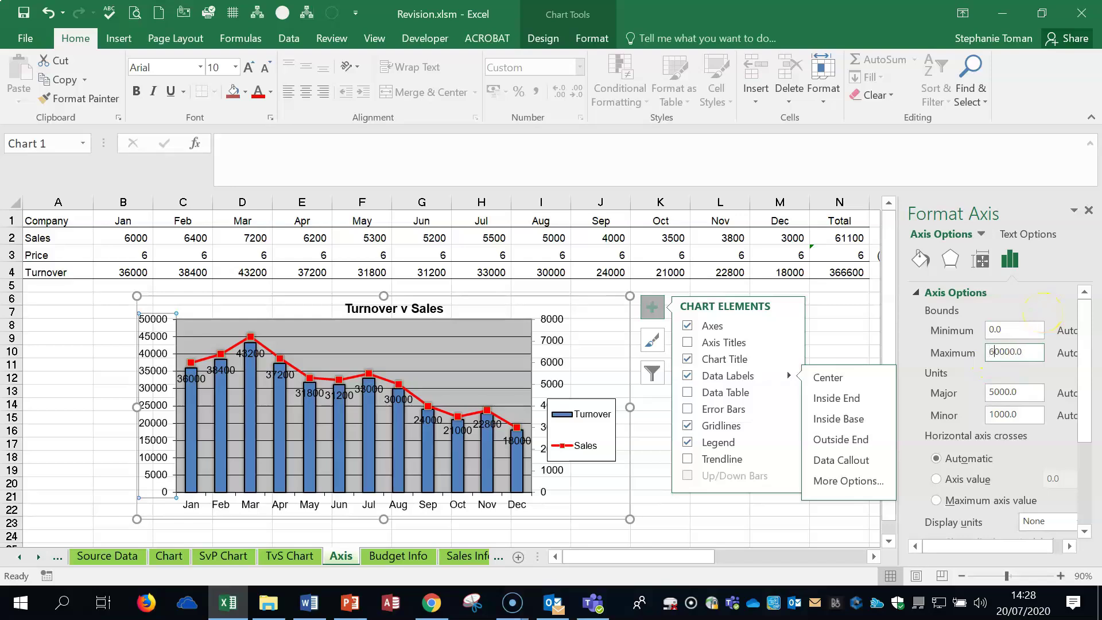
{"action": "type", "text": "6"}
{"action": "left_click", "coordinate": [999, 390]}
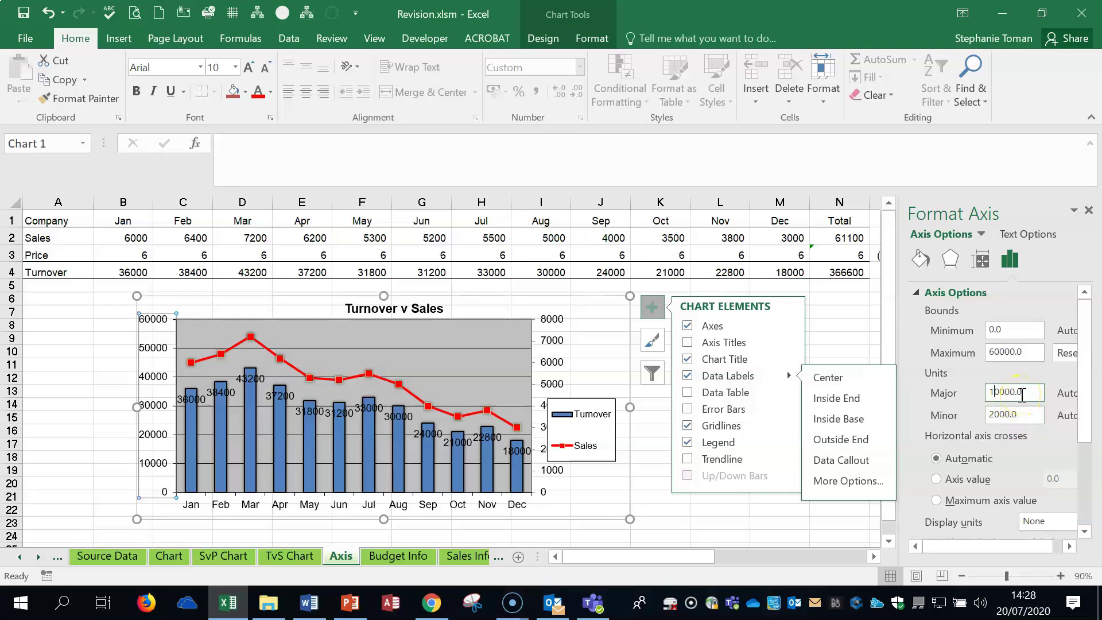
{"action": "left_click", "coordinate": [799, 534]}
{"action": "left_click", "coordinate": [800, 532]}
{"action": "left_click", "coordinate": [787, 402]}
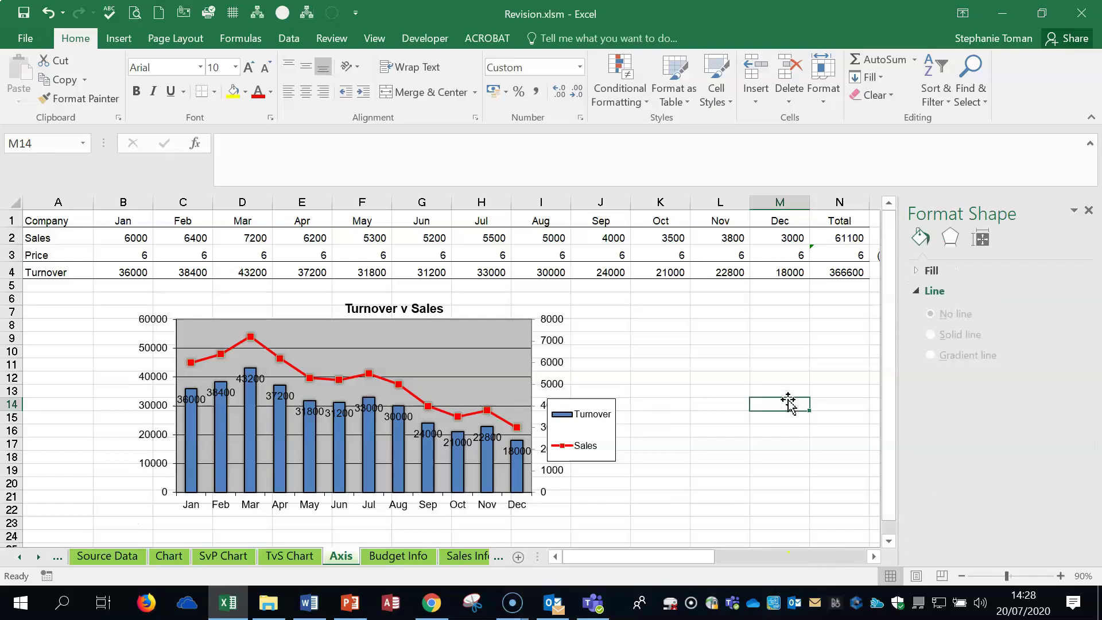
Go to the Budget Info worksheet and close the formatting pane to show the whole Budgets chart.
{"action": "left_click", "coordinate": [371, 556]}
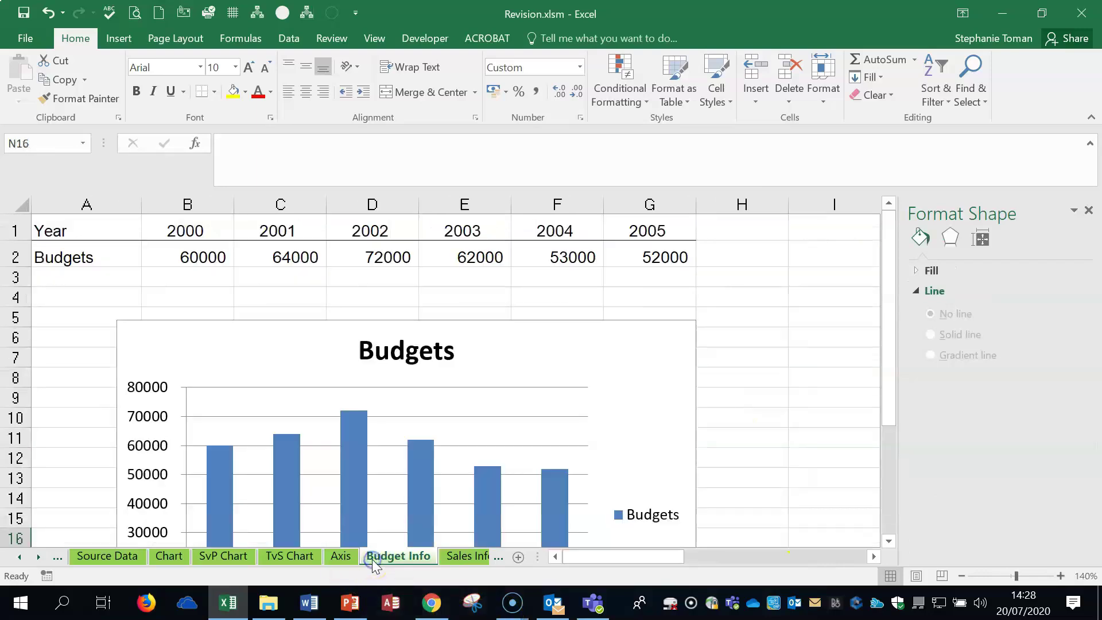
{"action": "left_click", "coordinate": [961, 576]}
{"action": "left_click", "coordinate": [961, 575]}
{"action": "left_click", "coordinate": [961, 576]}
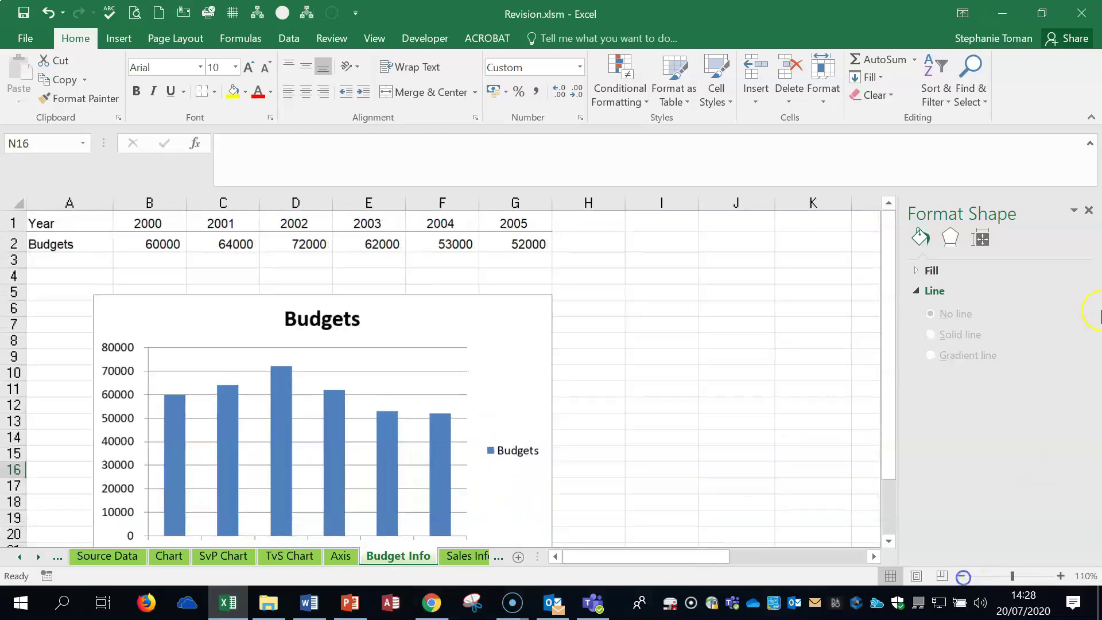
{"action": "left_click", "coordinate": [1087, 210]}
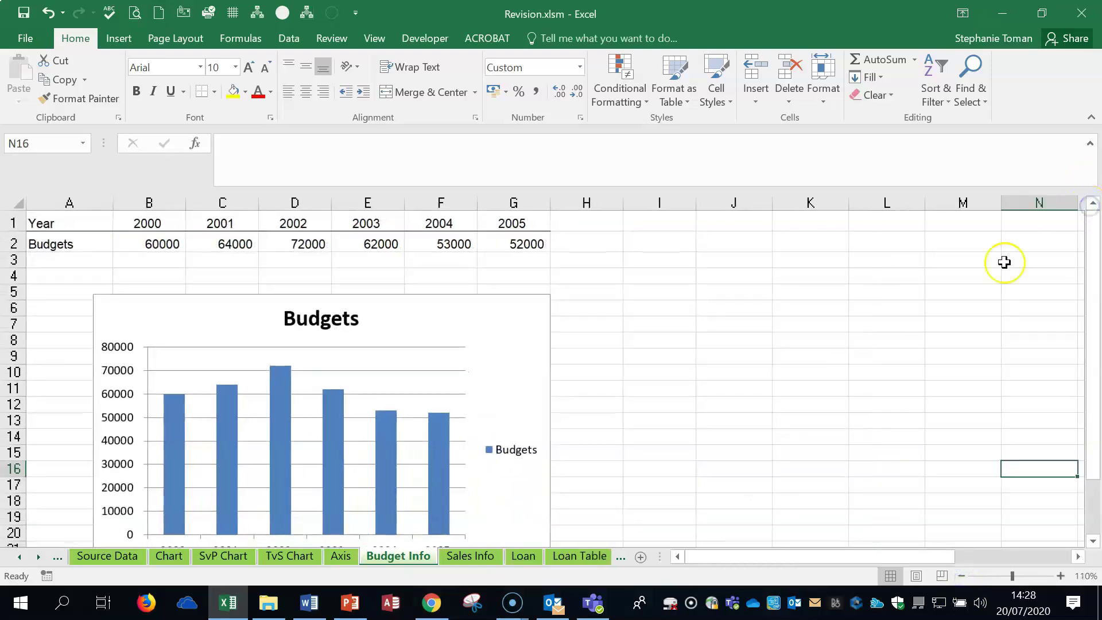
{"action": "left_click", "coordinate": [961, 575]}
{"action": "left_click", "coordinate": [961, 576]}
{"action": "left_click", "coordinate": [849, 401]}
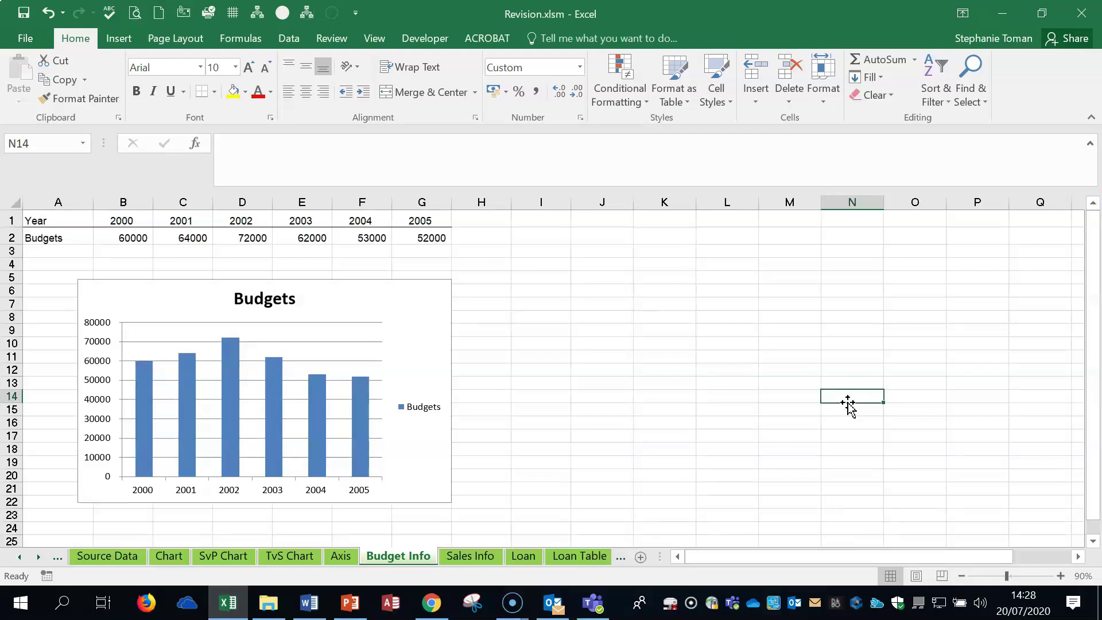
Switch to the Word revision document and read the requirements of question Q41 on the following page.
{"action": "left_click", "coordinate": [308, 602]}
{"action": "left_click", "coordinate": [365, 434]}
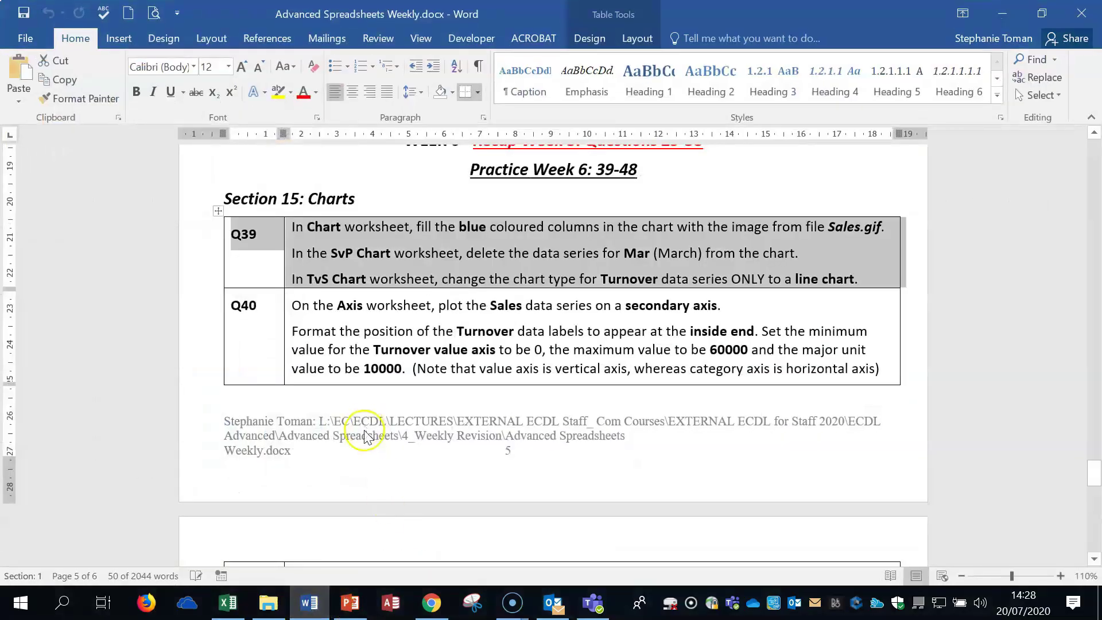
{"action": "left_click", "coordinate": [192, 356]}
{"action": "scroll", "coordinate": [192, 356], "scroll_direction": "down", "scroll_amount": 5}
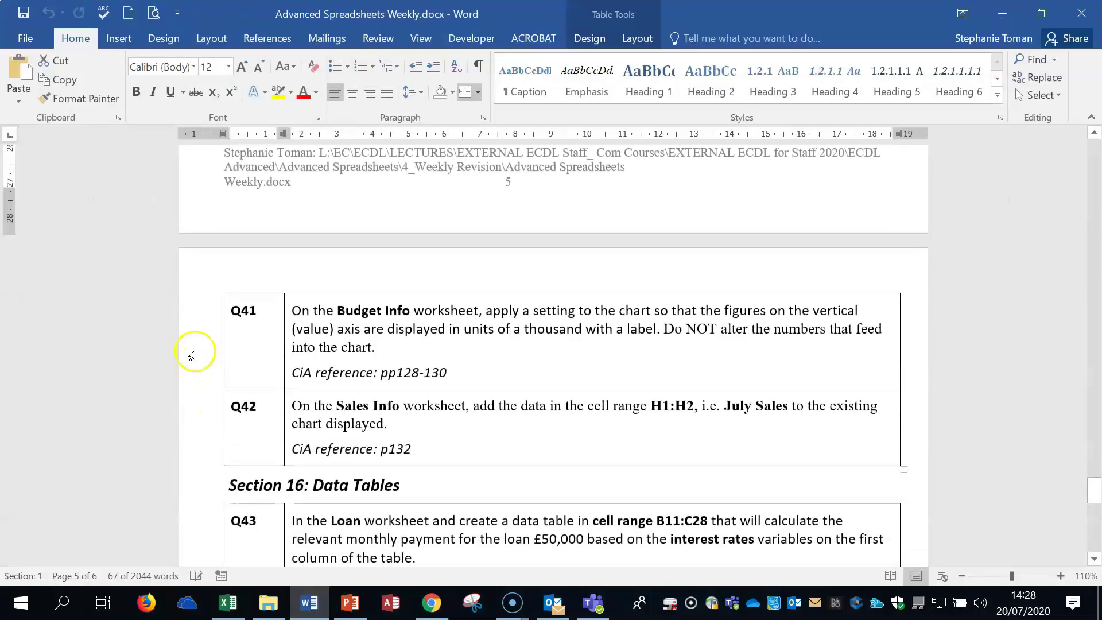
{"action": "left_click", "coordinate": [192, 356]}
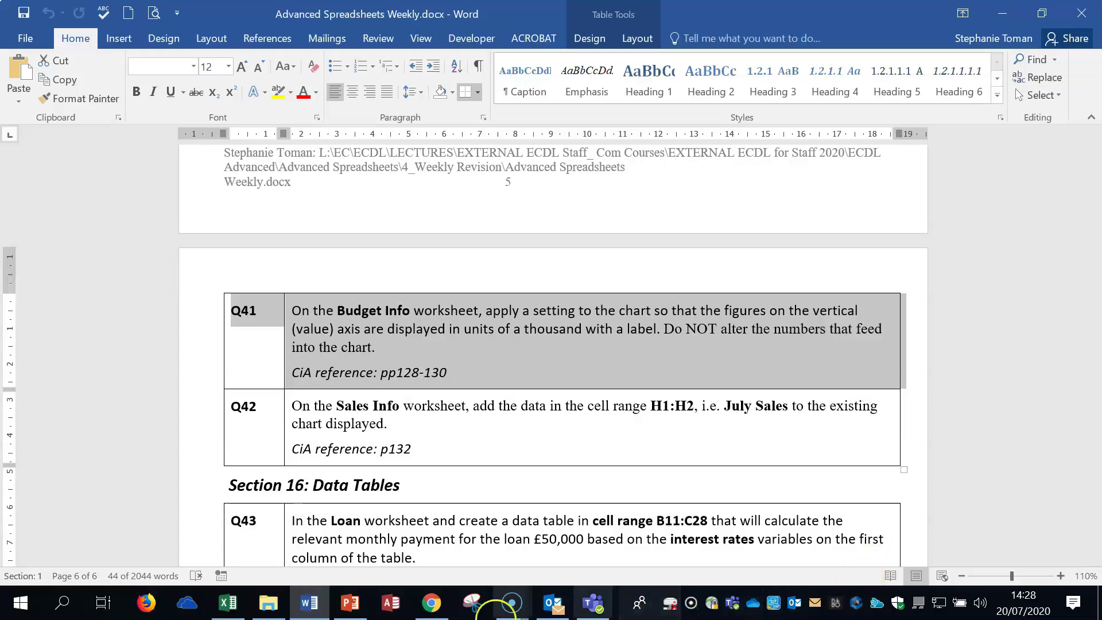
Return to Excel and set the Budgets chart's vertical axis display units to Thousands, with the units label shown on the chart.
{"action": "left_click", "coordinate": [228, 601]}
{"action": "left_click", "coordinate": [413, 340]}
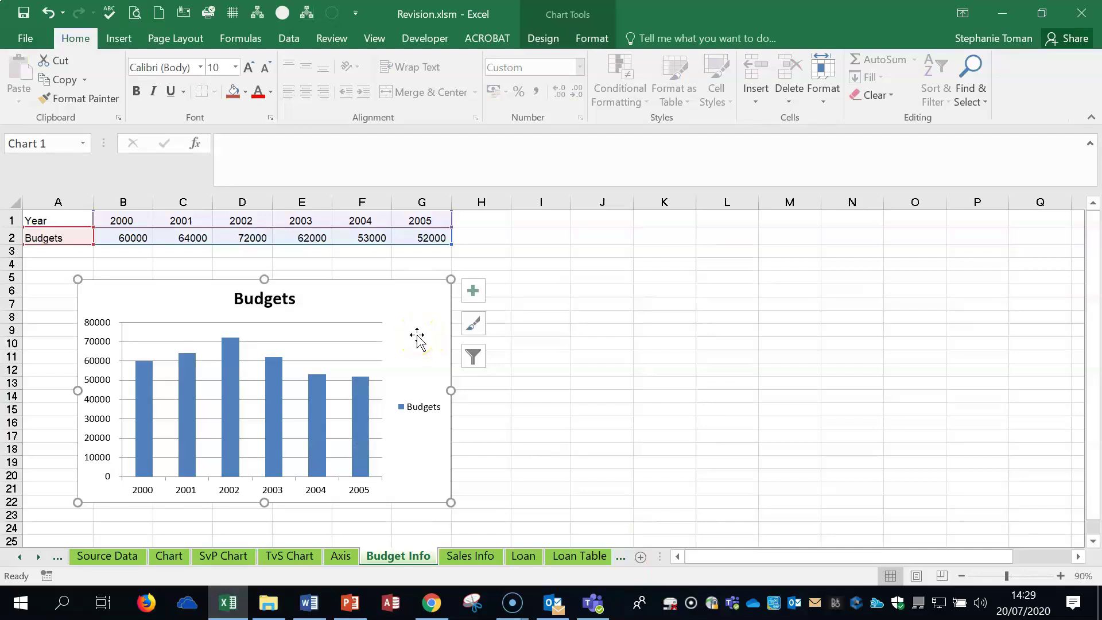
{"action": "right_click", "coordinate": [102, 374]}
{"action": "left_click", "coordinate": [175, 537]}
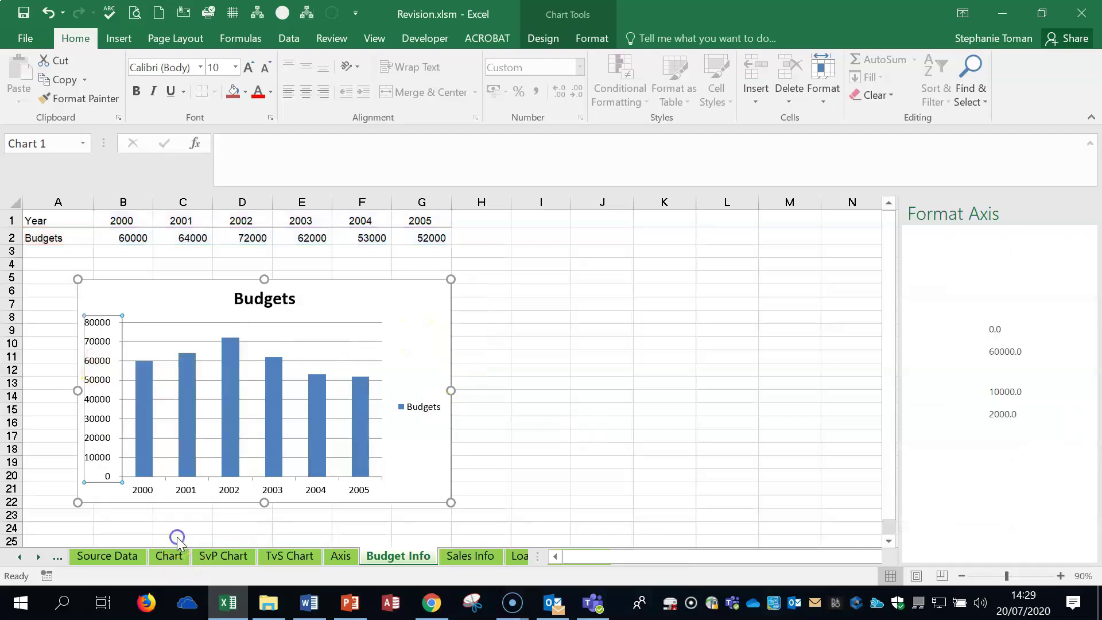
{"action": "left_click_drag", "start_coordinate": [1084, 433], "coordinate": [1075, 472]}
{"action": "left_click", "coordinate": [1065, 433]}
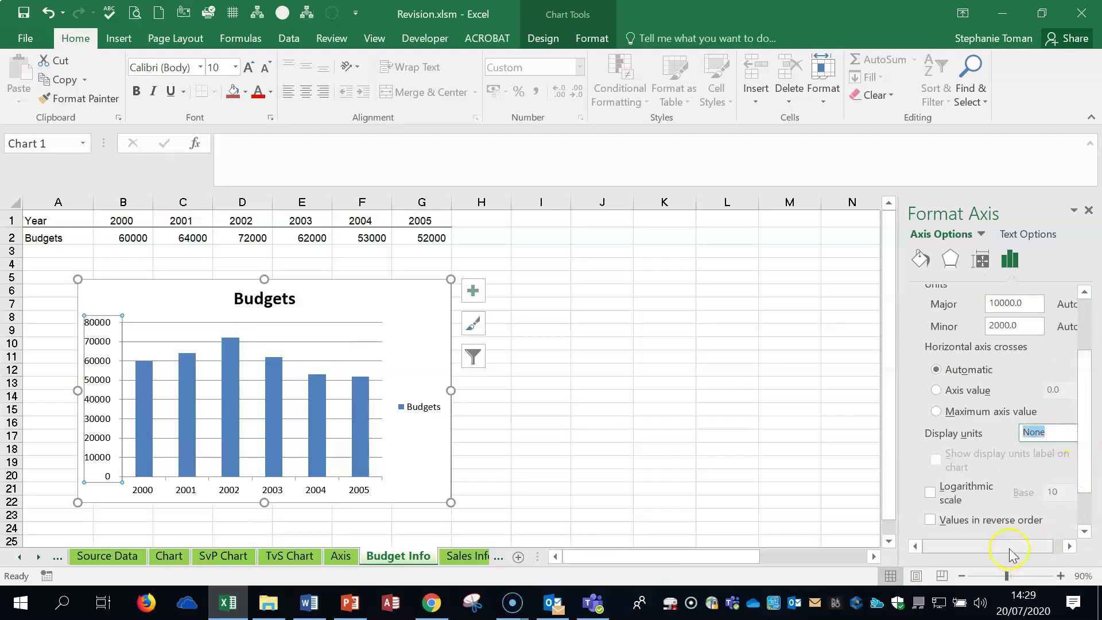
{"action": "left_click_drag", "start_coordinate": [1033, 549], "coordinate": [1058, 545]}
{"action": "left_click", "coordinate": [1068, 432]}
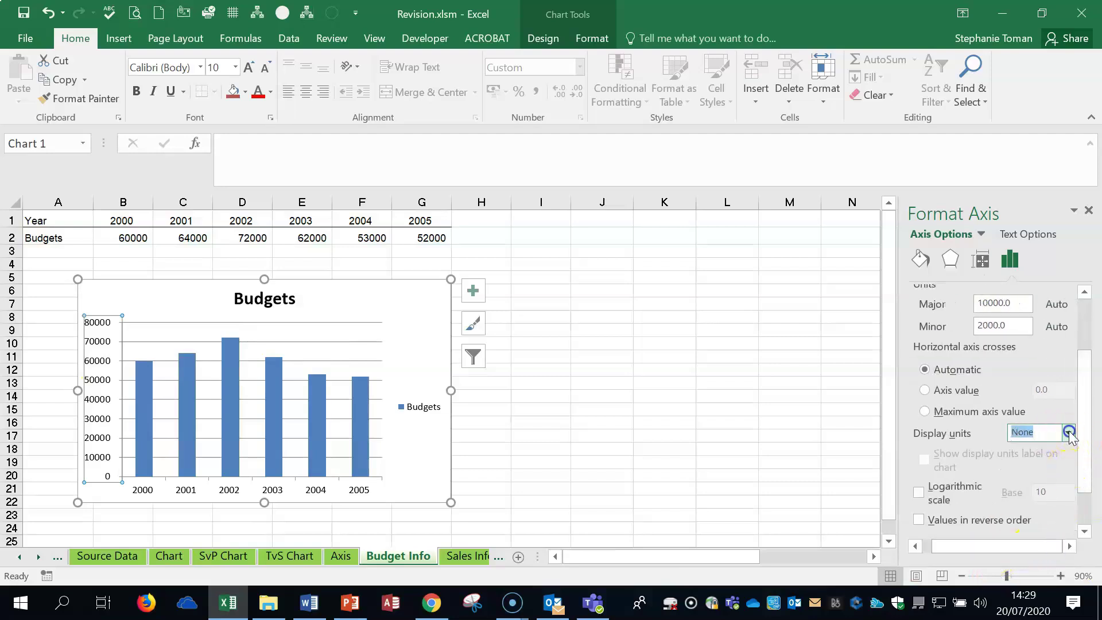
{"action": "left_click", "coordinate": [1051, 296]}
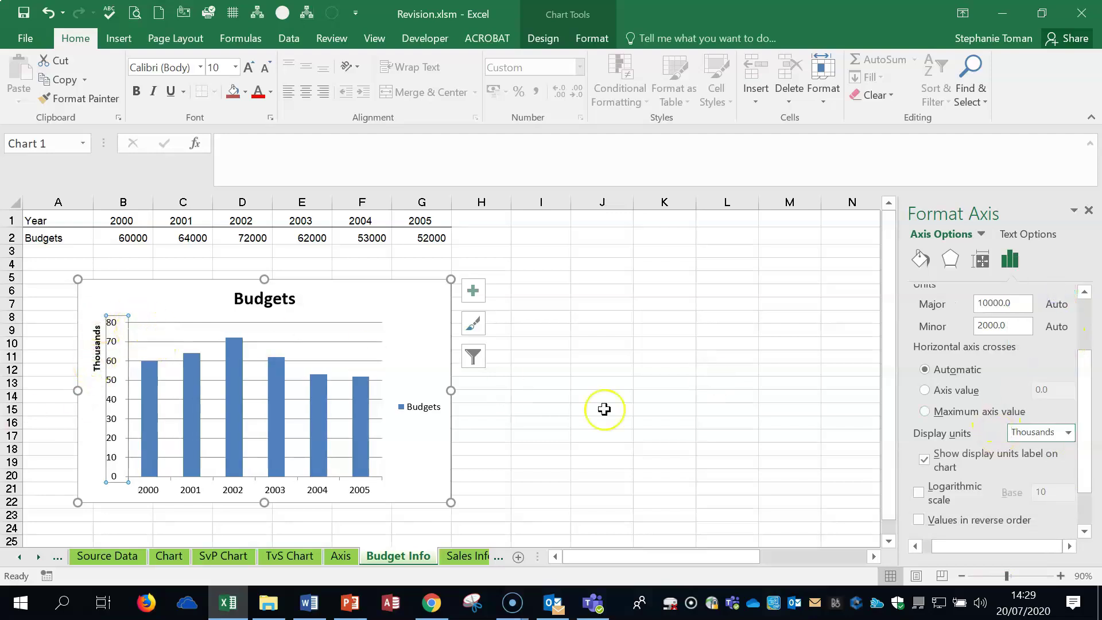
{"action": "left_click", "coordinate": [714, 412]}
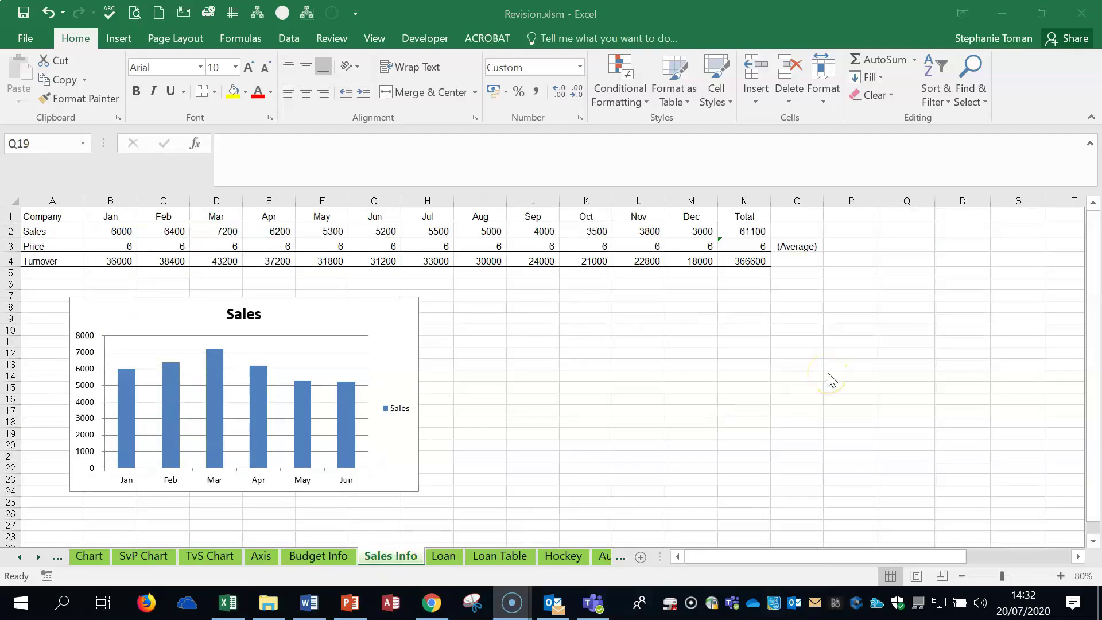
Check question Q42 in Word and extend the Sales Info chart's data range in Excel to A1:H2 so it includes July sales.
{"action": "left_click", "coordinate": [309, 604]}
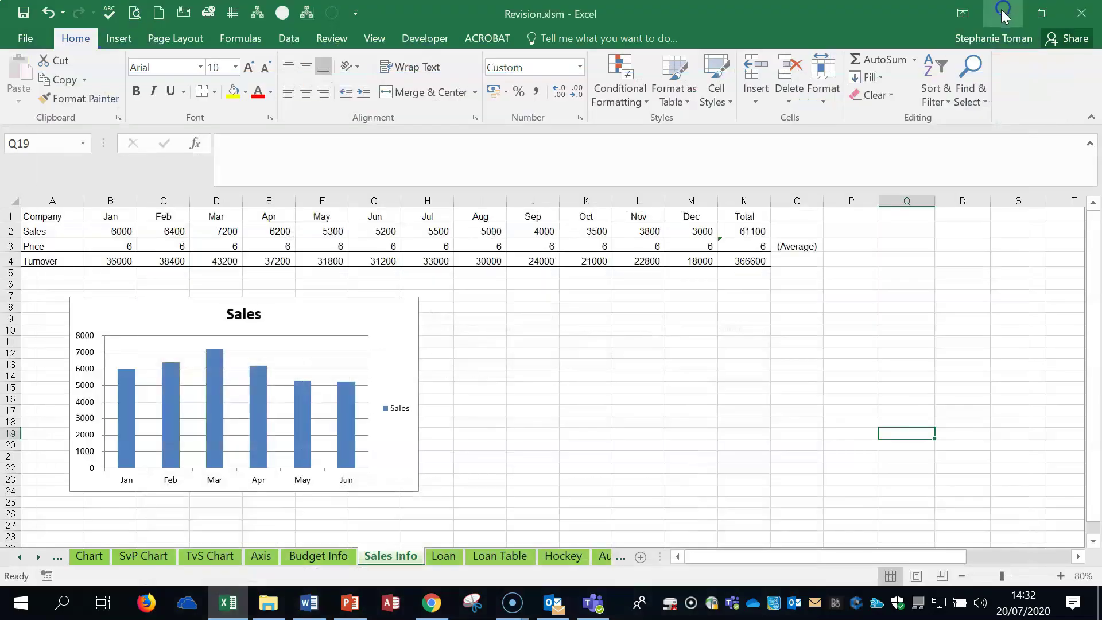
{"action": "left_click", "coordinate": [1002, 13]}
{"action": "right_click", "coordinate": [384, 357]}
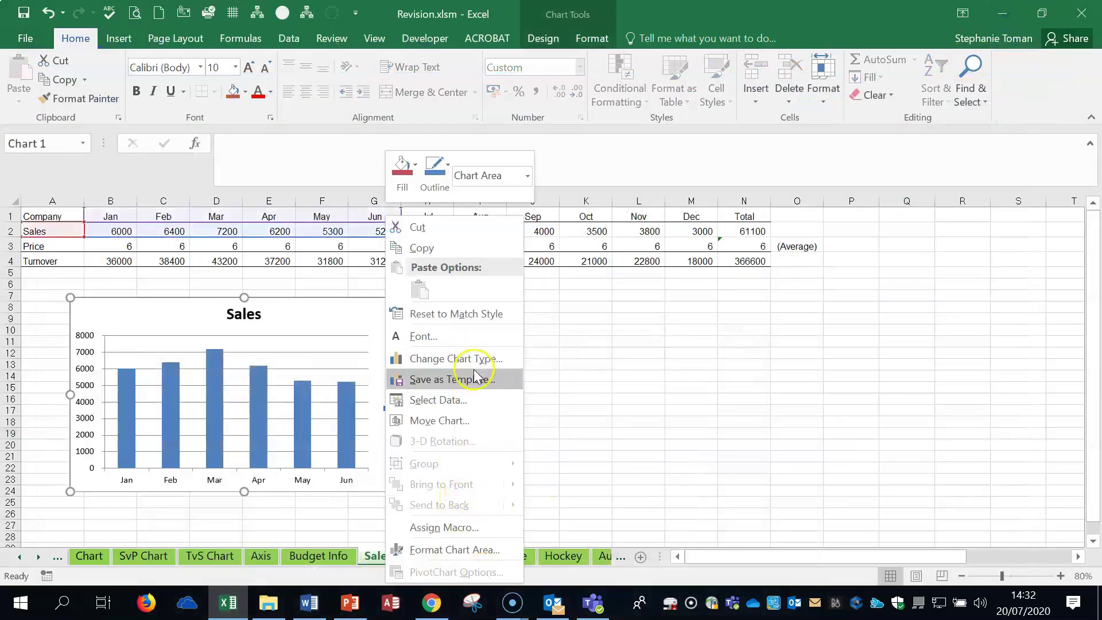
{"action": "left_click", "coordinate": [462, 400]}
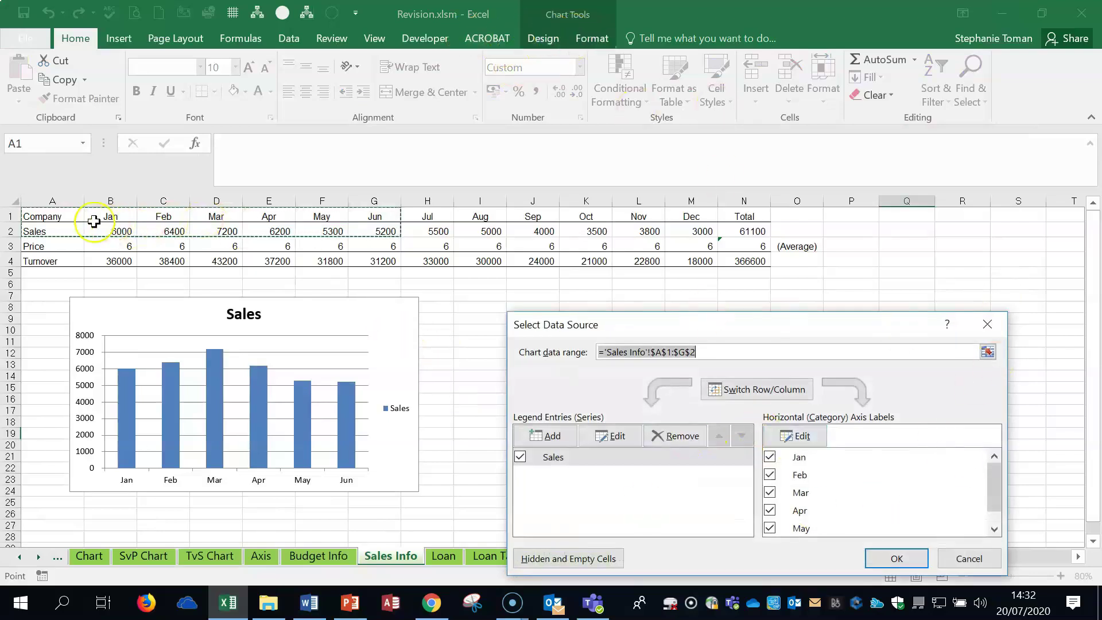
{"action": "left_click_drag", "start_coordinate": [36, 216], "coordinate": [439, 228]}
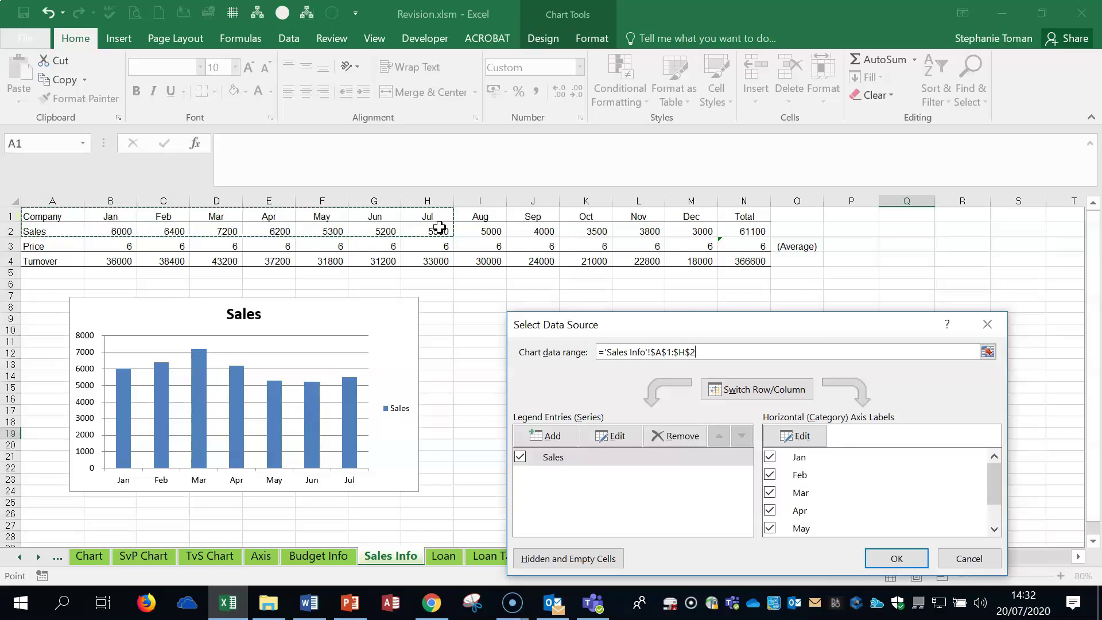
{"action": "left_click_drag", "start_coordinate": [997, 482], "coordinate": [999, 524]}
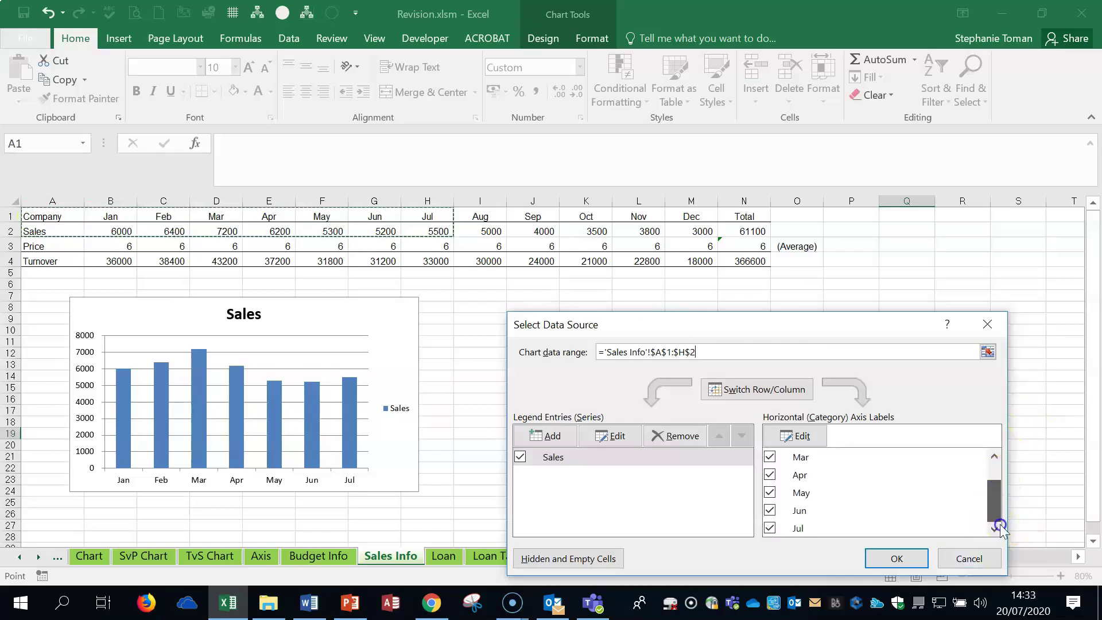
{"action": "left_click", "coordinate": [902, 557]}
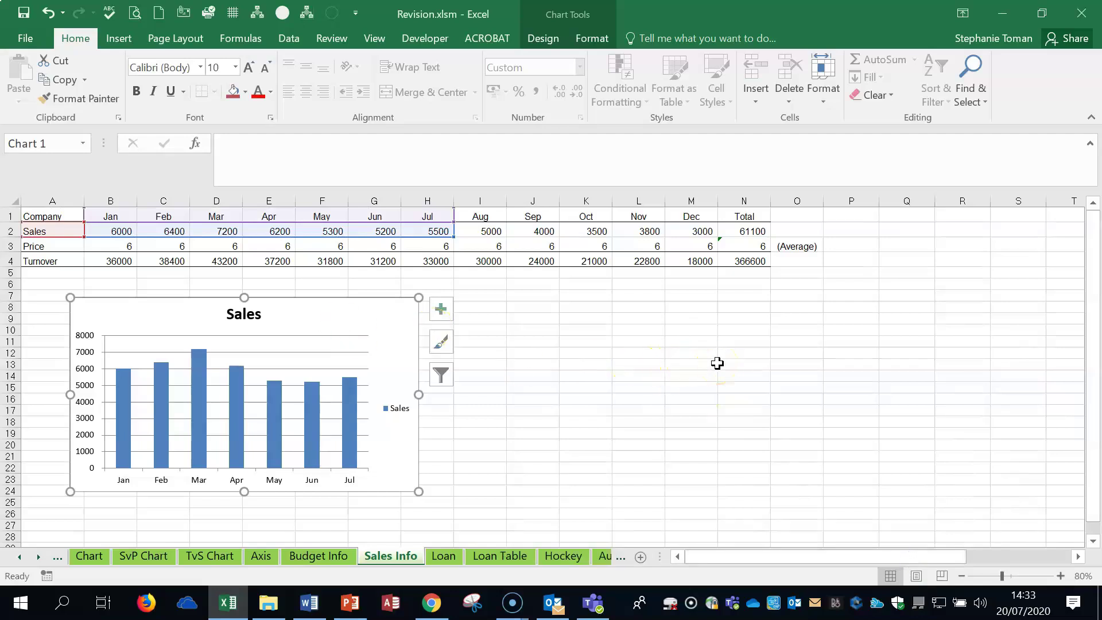
Switch to the Word revision document and read the requirements of question Q43 in the Data Tables section.
{"action": "left_click", "coordinate": [309, 603]}
{"action": "left_click", "coordinate": [197, 547]}
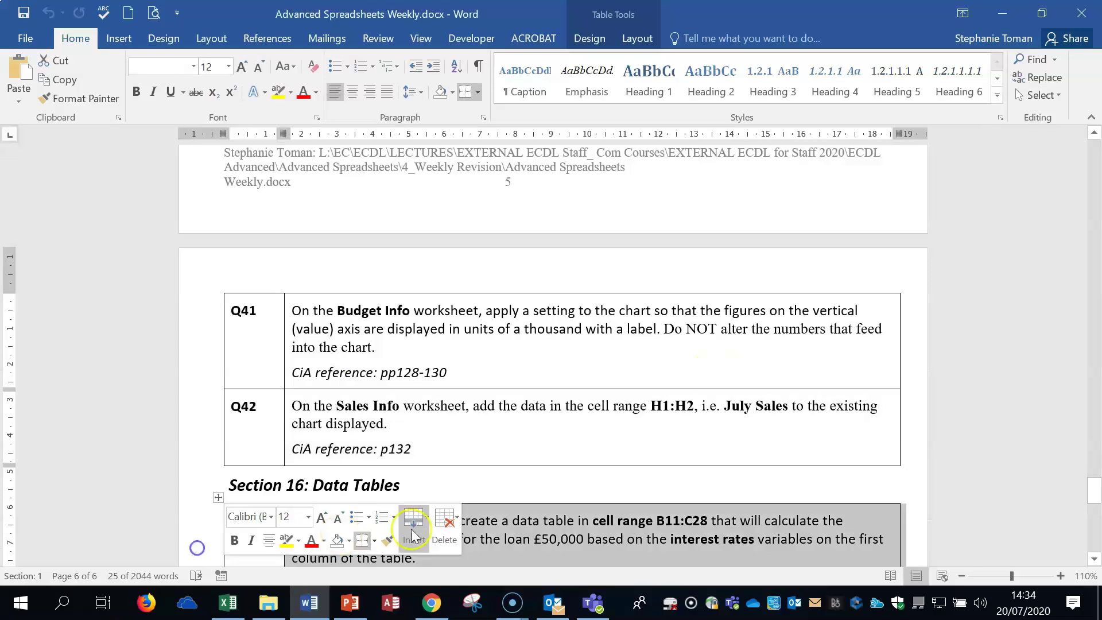
{"action": "scroll", "coordinate": [547, 500], "scroll_direction": "down", "scroll_amount": 1}
{"action": "scroll", "coordinate": [548, 500], "scroll_direction": "down", "scroll_amount": 2}
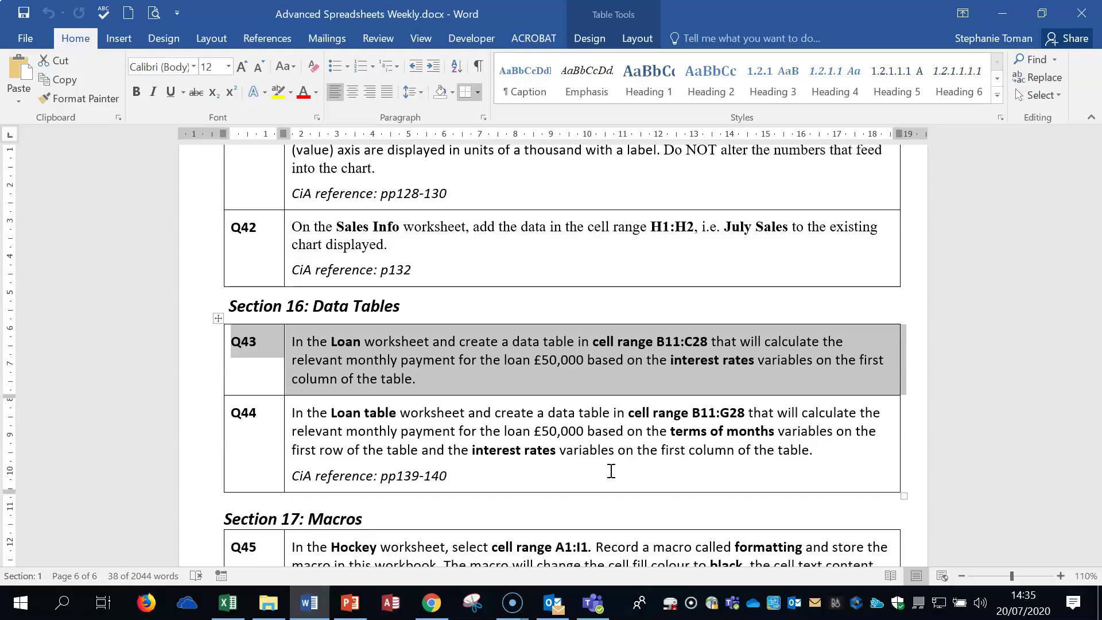
Return to Excel and open the Loan worksheet with the full interest rate list down to row 28 in view.
{"action": "left_click", "coordinate": [1002, 14]}
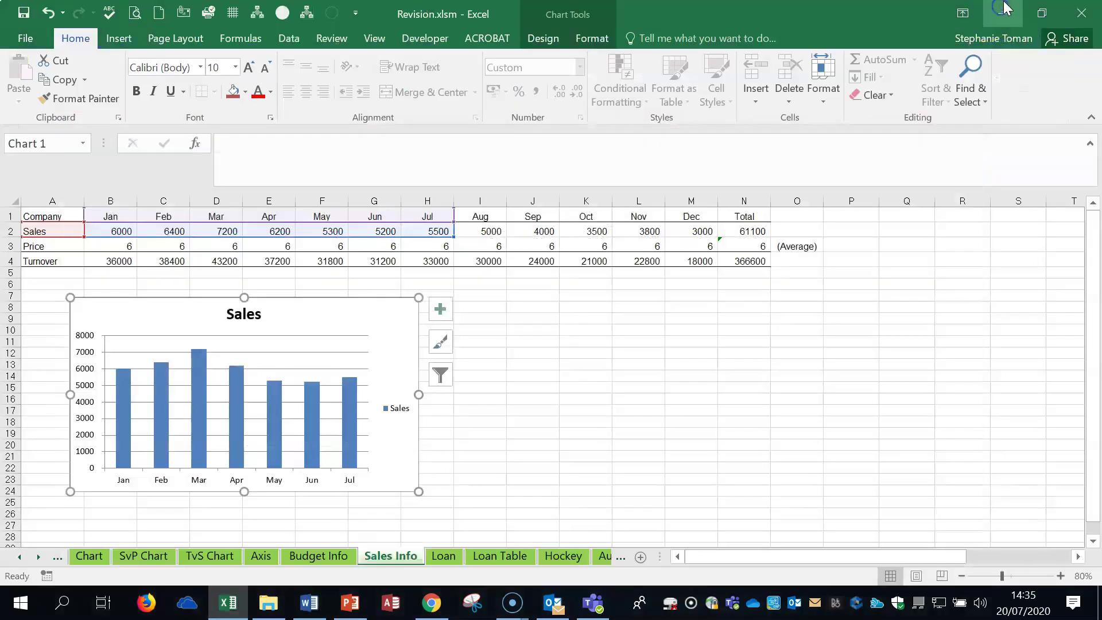
{"action": "left_click", "coordinate": [443, 556]}
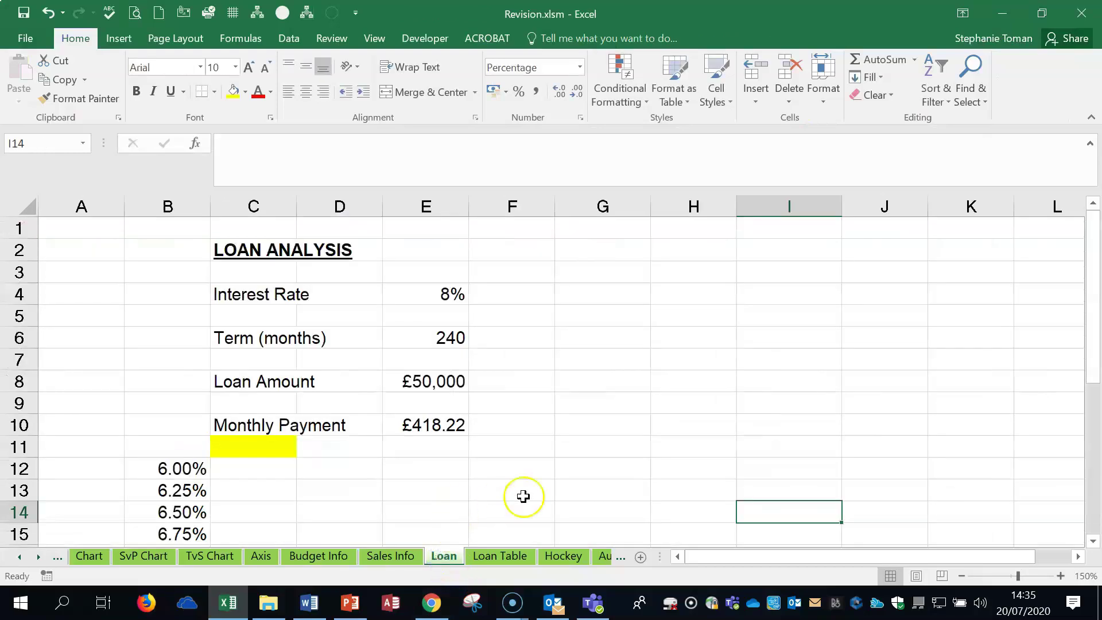
{"action": "left_click", "coordinate": [960, 576]}
{"action": "left_click", "coordinate": [960, 576]}
{"action": "left_click", "coordinate": [960, 576]}
{"action": "left_click", "coordinate": [960, 576]}
{"action": "left_click", "coordinate": [960, 576]}
{"action": "left_click", "coordinate": [960, 576]}
{"action": "left_click", "coordinate": [960, 576]}
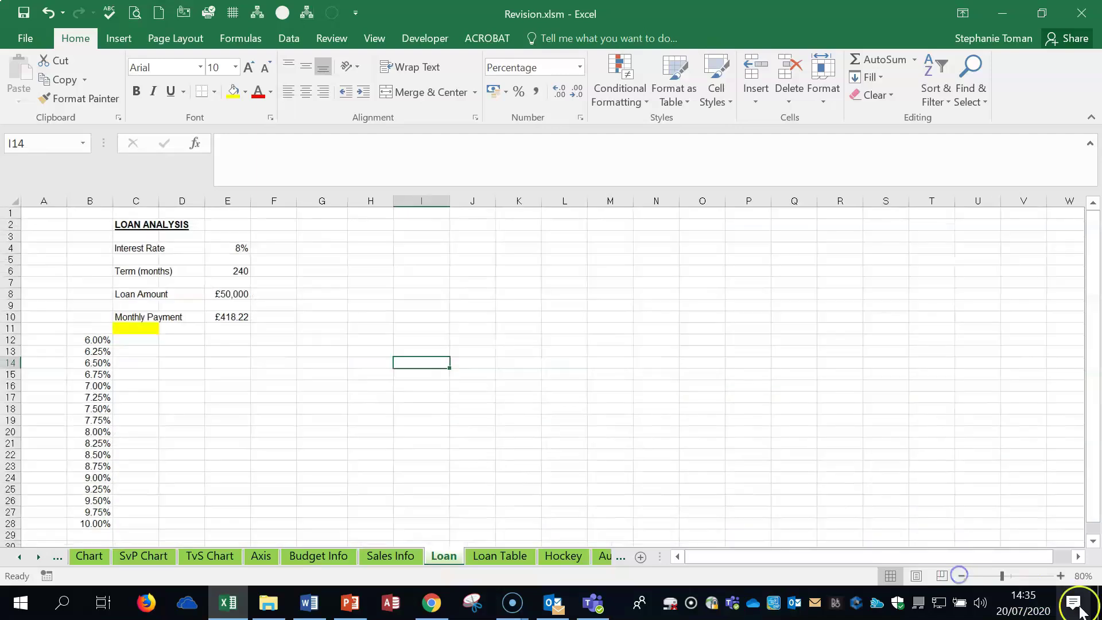
Check the Monthly Payment formula in E10, and link the yellow cell C11 to it with =E10.
{"action": "left_click", "coordinate": [123, 327]}
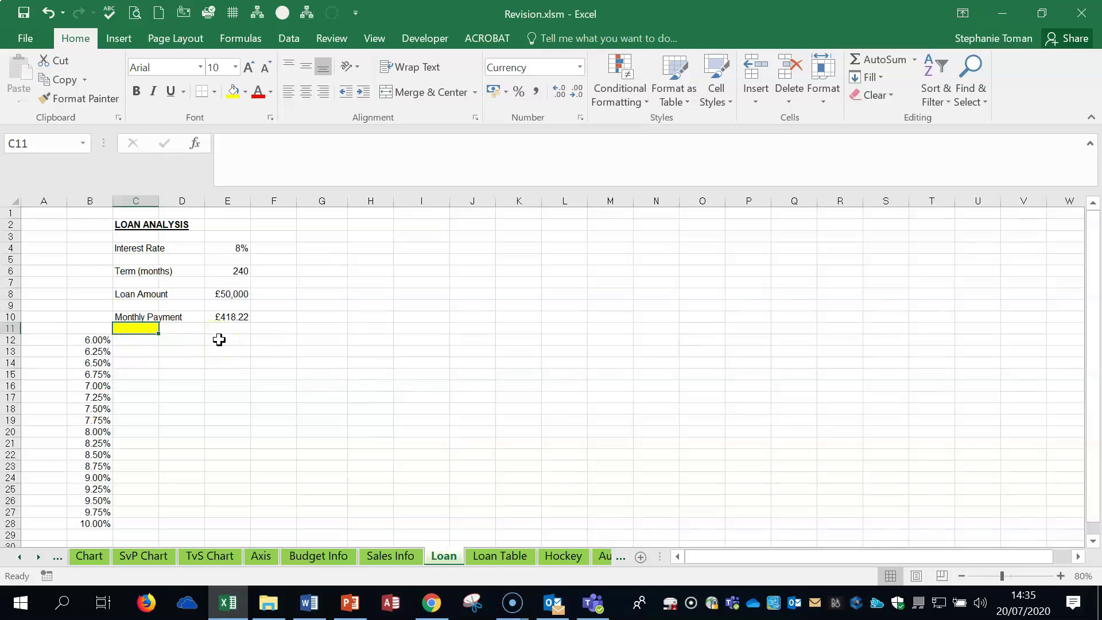
{"action": "left_click", "coordinate": [221, 317]}
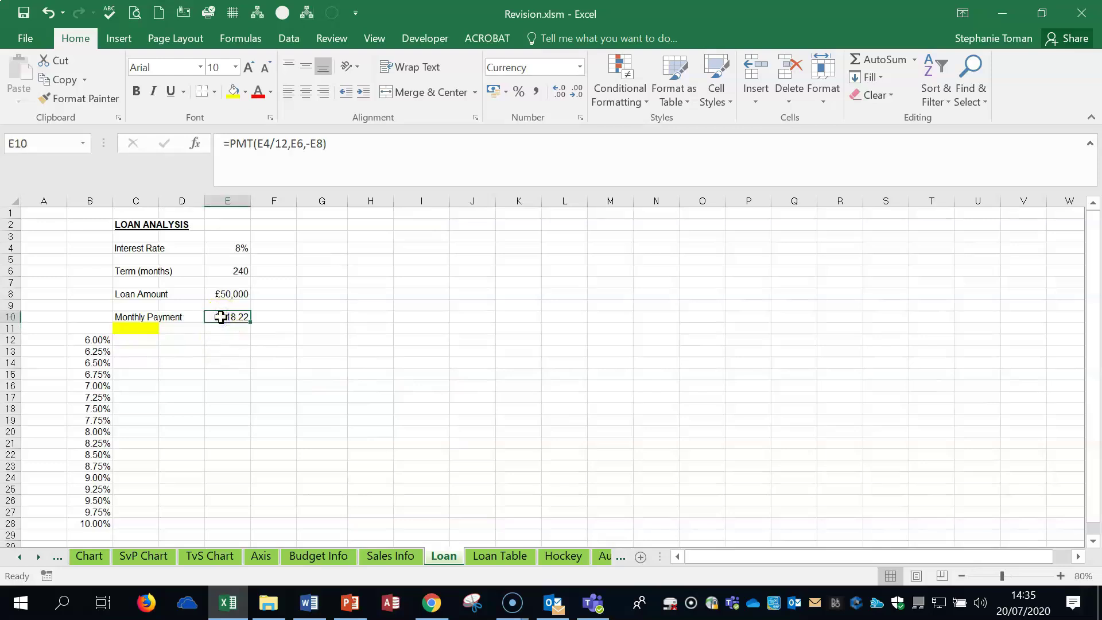
{"action": "left_click", "coordinate": [136, 328]}
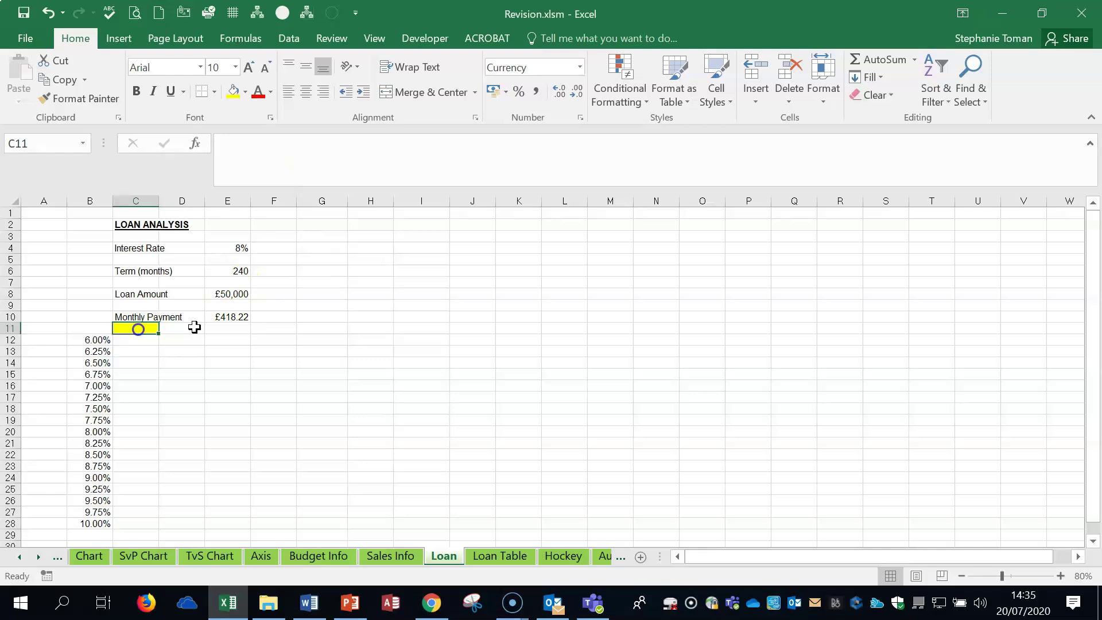
{"action": "type", "text": "="}
{"action": "left_click", "coordinate": [238, 316]}
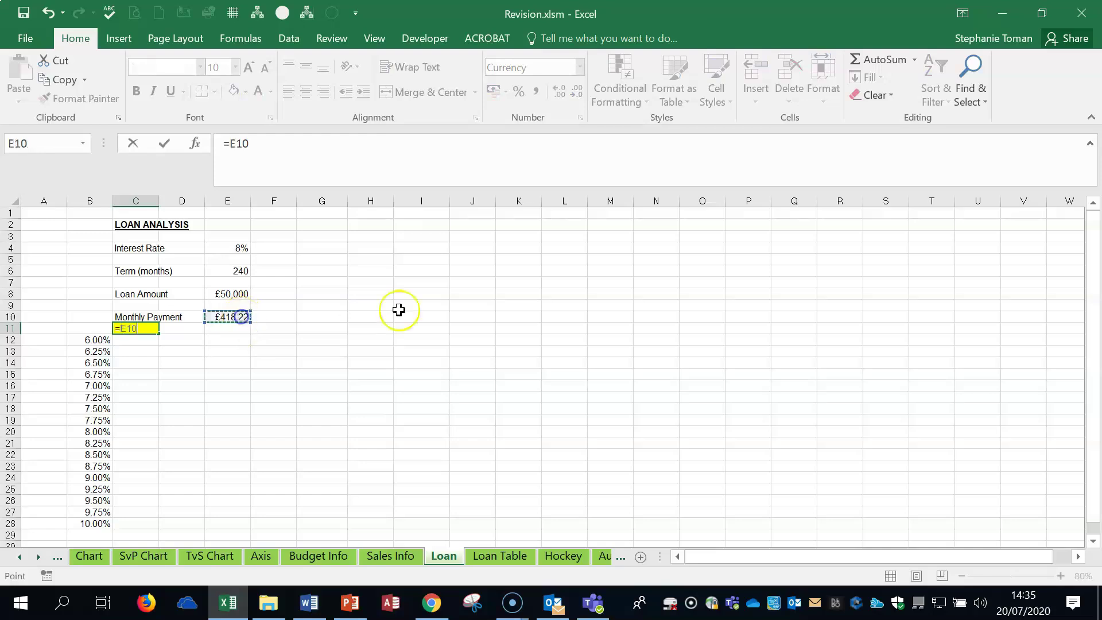
{"action": "key", "text": "Return"}
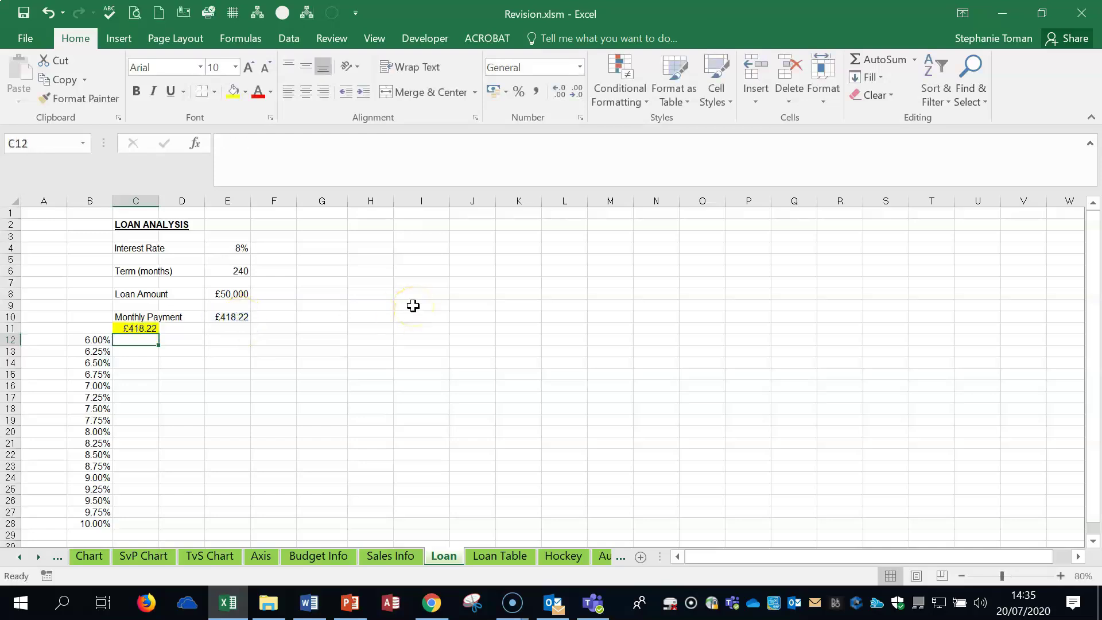
Create a one-variable What-If data table over B11:C28 with the interest rate cell E4 as the column input cell.
{"action": "left_click_drag", "start_coordinate": [80, 328], "coordinate": [121, 523]}
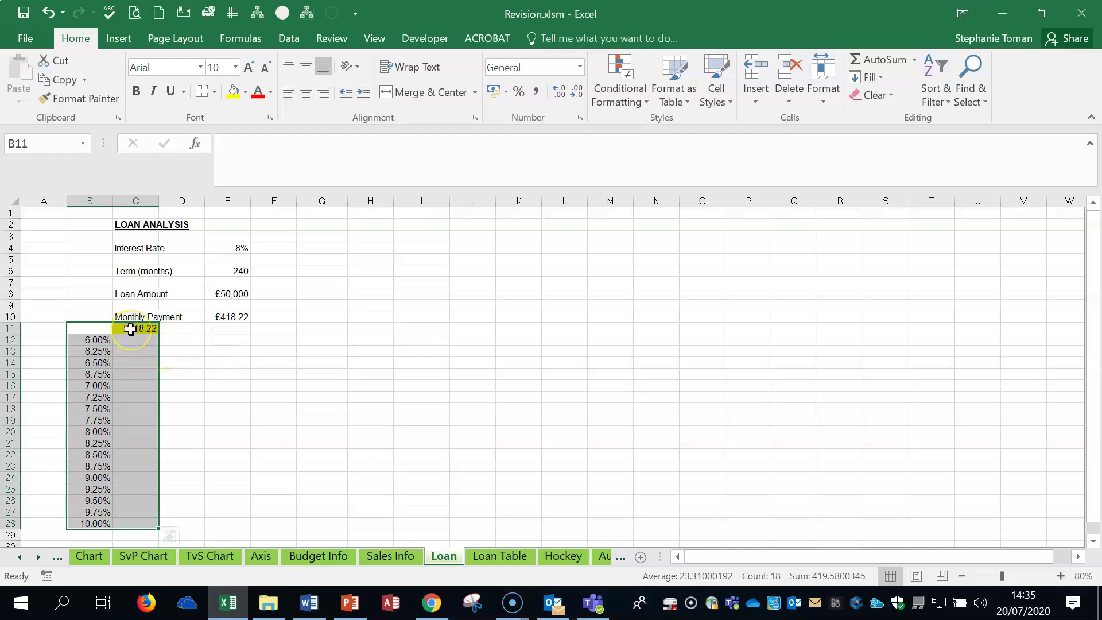
{"action": "left_click", "coordinate": [293, 39]}
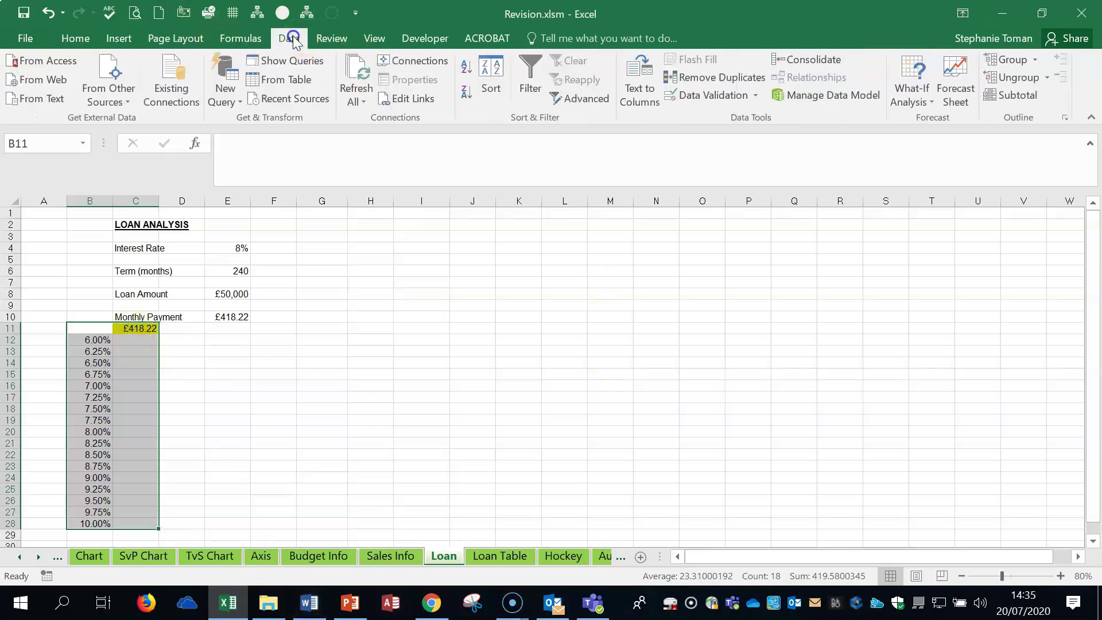
{"action": "left_click", "coordinate": [916, 103]}
{"action": "left_click", "coordinate": [930, 161]}
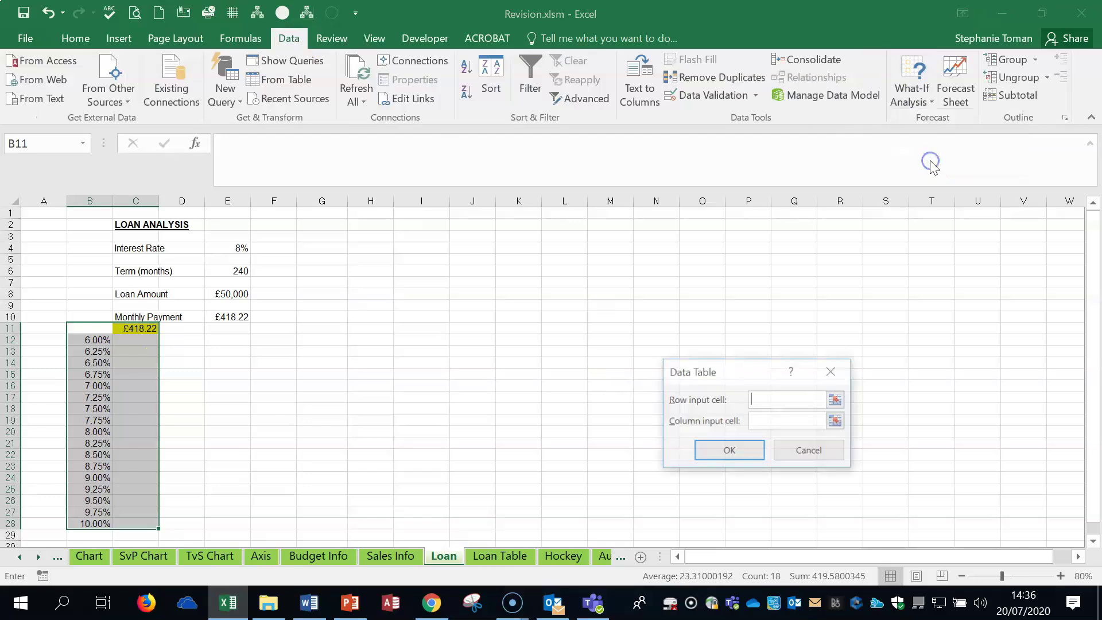
{"action": "left_click_drag", "start_coordinate": [753, 374], "coordinate": [456, 237]}
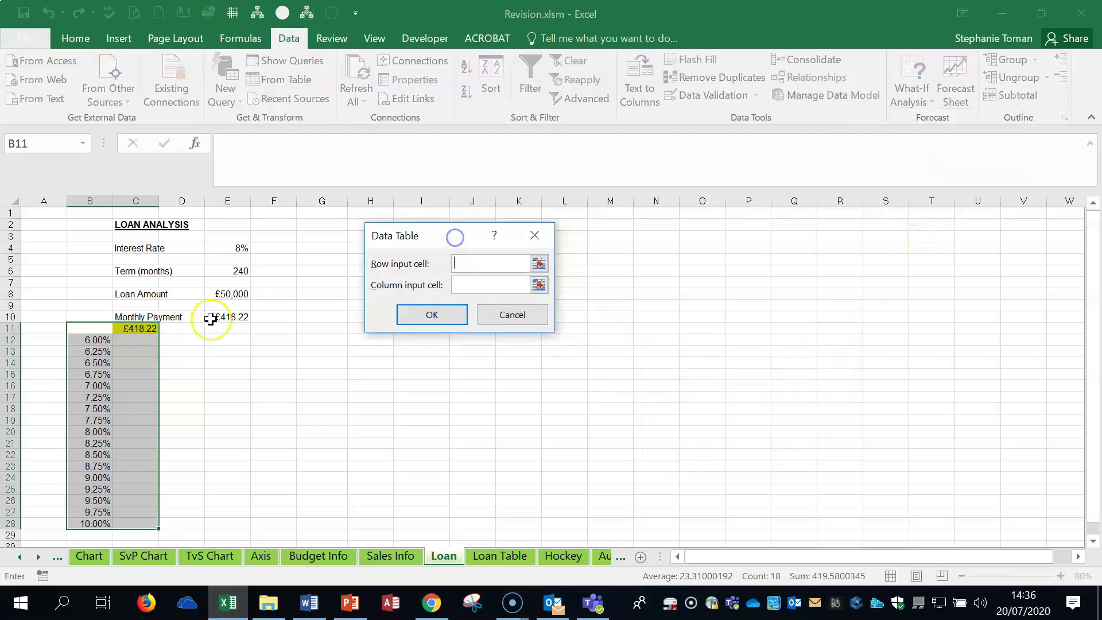
{"action": "left_click", "coordinate": [1060, 576]}
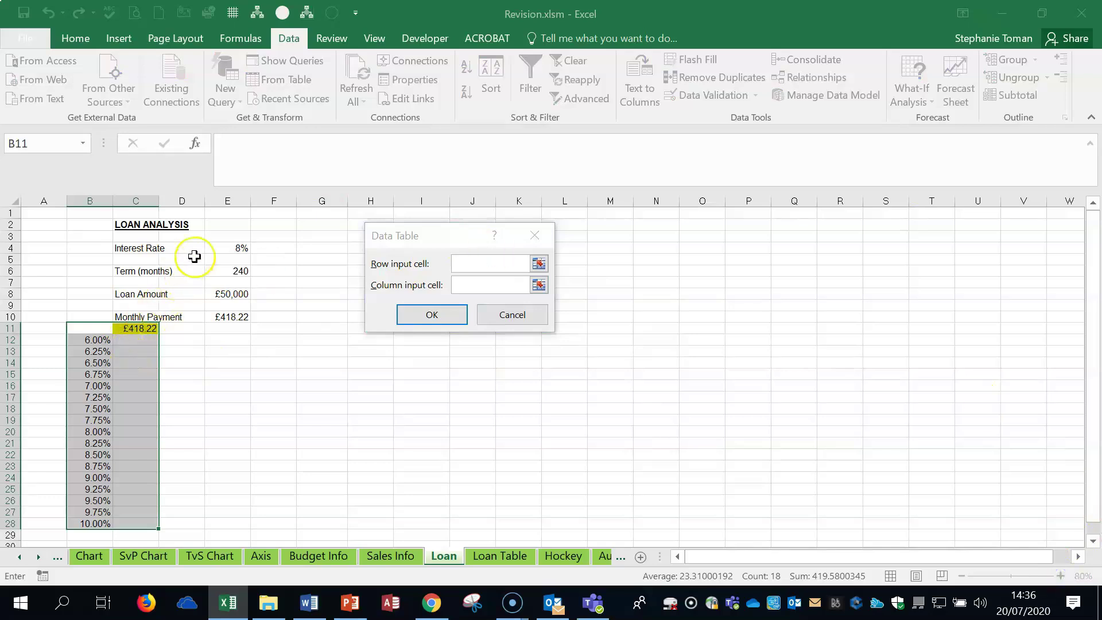
{"action": "left_click", "coordinate": [463, 286]}
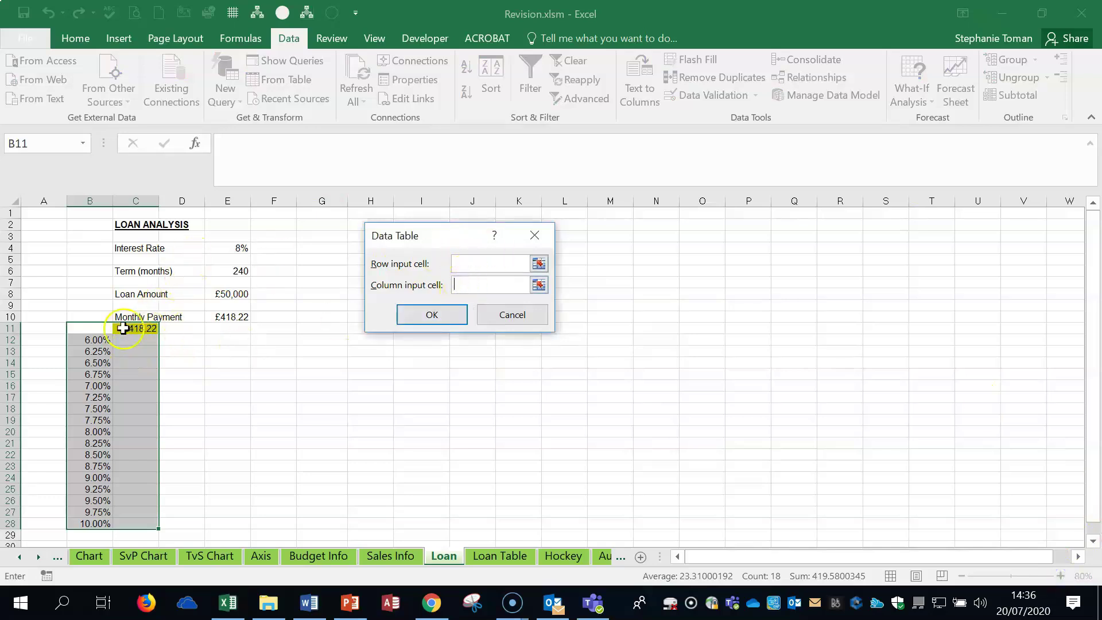
{"action": "left_click", "coordinate": [230, 248]}
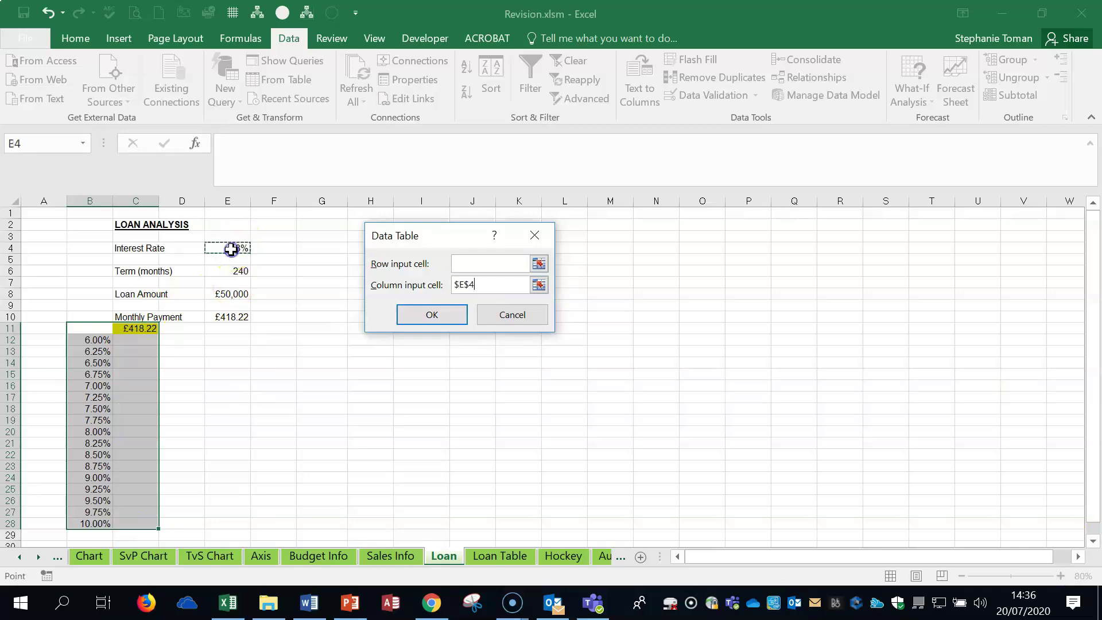
{"action": "left_click", "coordinate": [438, 310]}
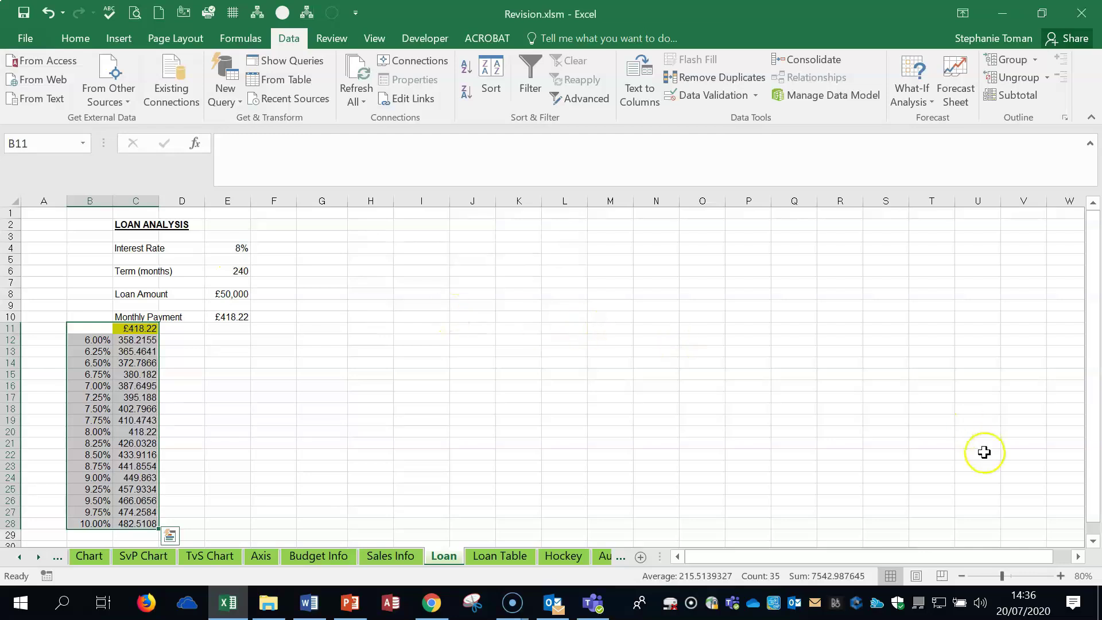
Examine the data table's formula in C12, and briefly display all formulas on the Loan worksheet before returning to values.
{"action": "left_click", "coordinate": [1060, 575]}
{"action": "left_click", "coordinate": [1060, 575]}
{"action": "left_click", "coordinate": [1060, 575]}
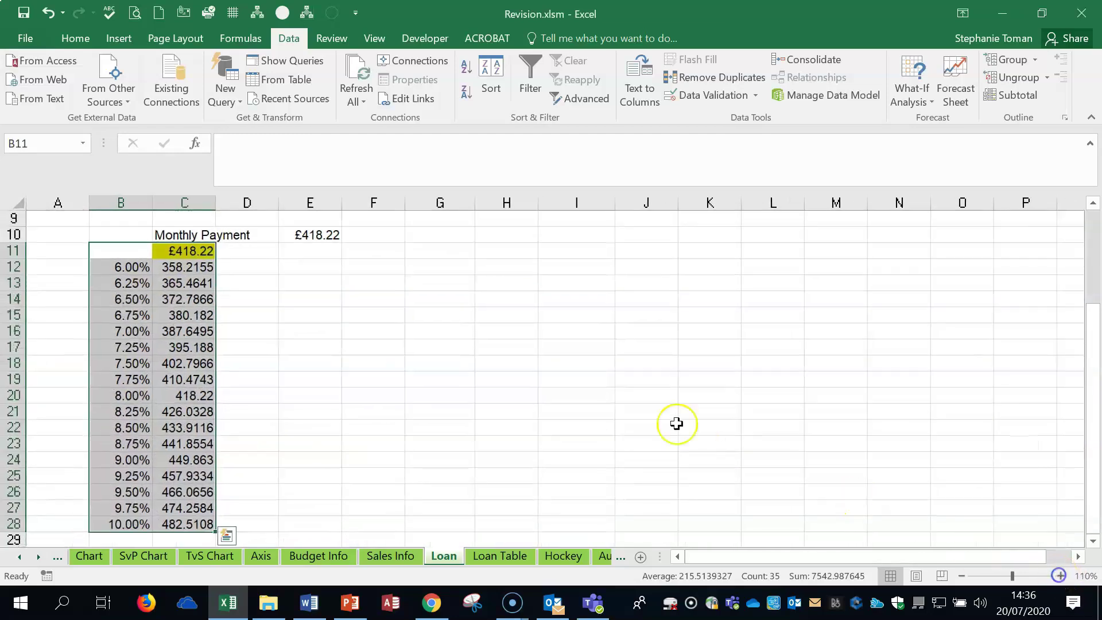
{"action": "left_click", "coordinate": [675, 426]}
{"action": "scroll", "coordinate": [676, 425], "scroll_direction": "up", "scroll_amount": 3}
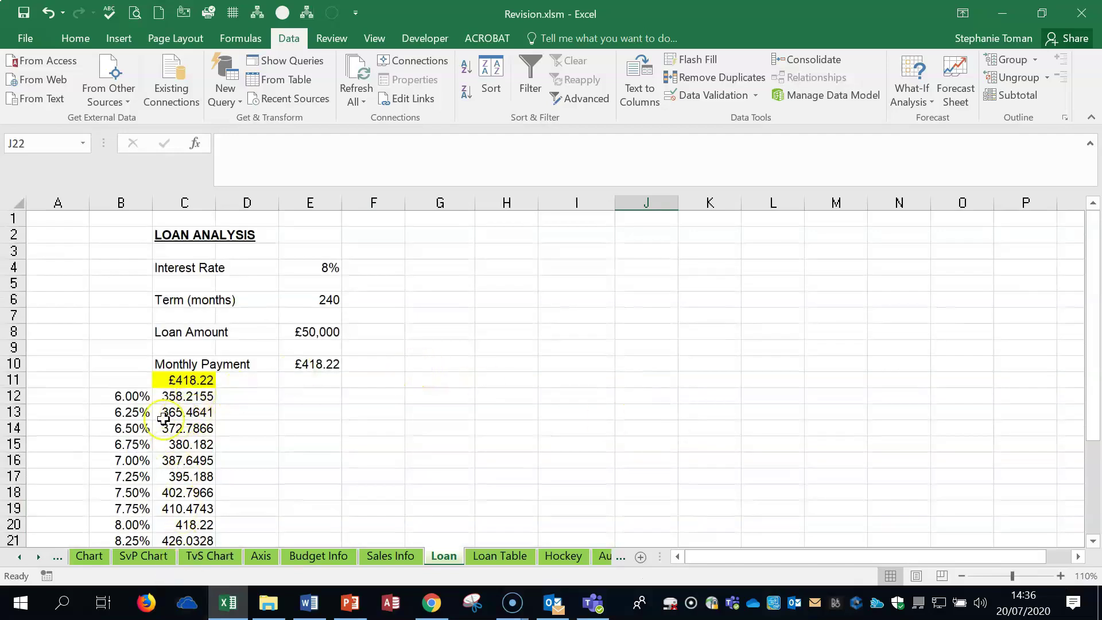
{"action": "left_click", "coordinate": [174, 400]}
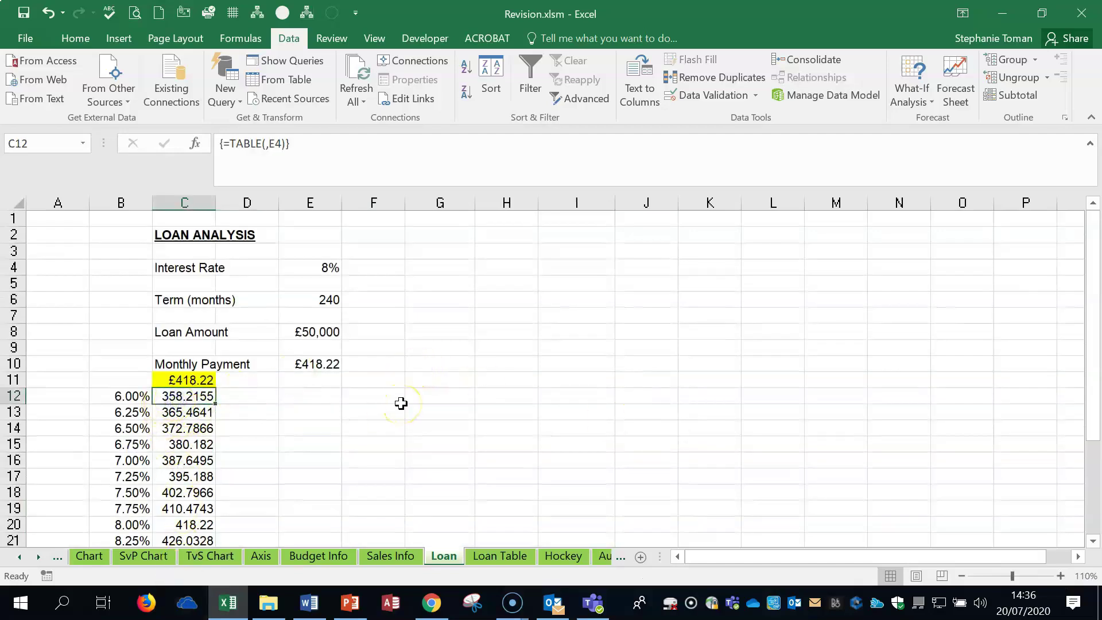
{"action": "key", "text": "ctrl+grave"}
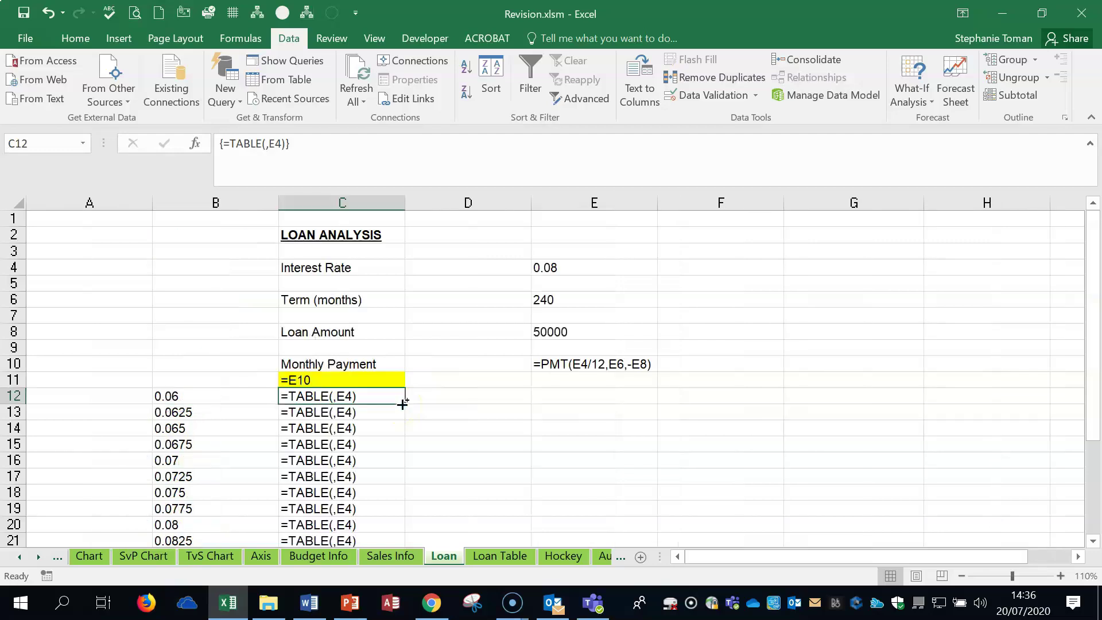
{"action": "key", "text": "ctrl+grave"}
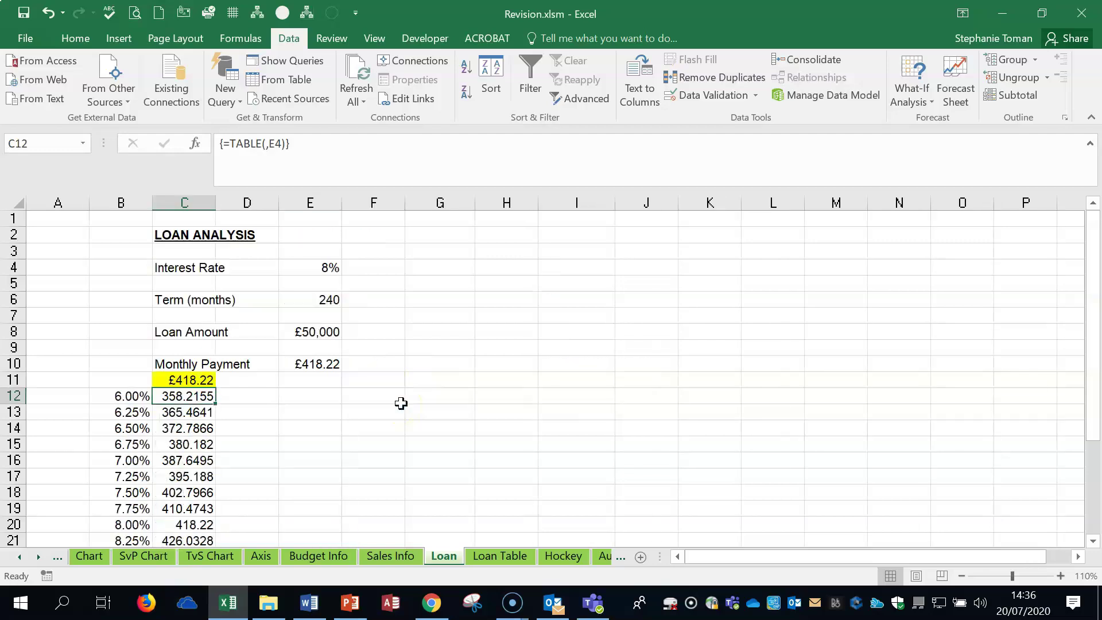
Compare the data table's 8.00% row with the Monthly Payment calculated above the table.
{"action": "left_click", "coordinate": [525, 430]}
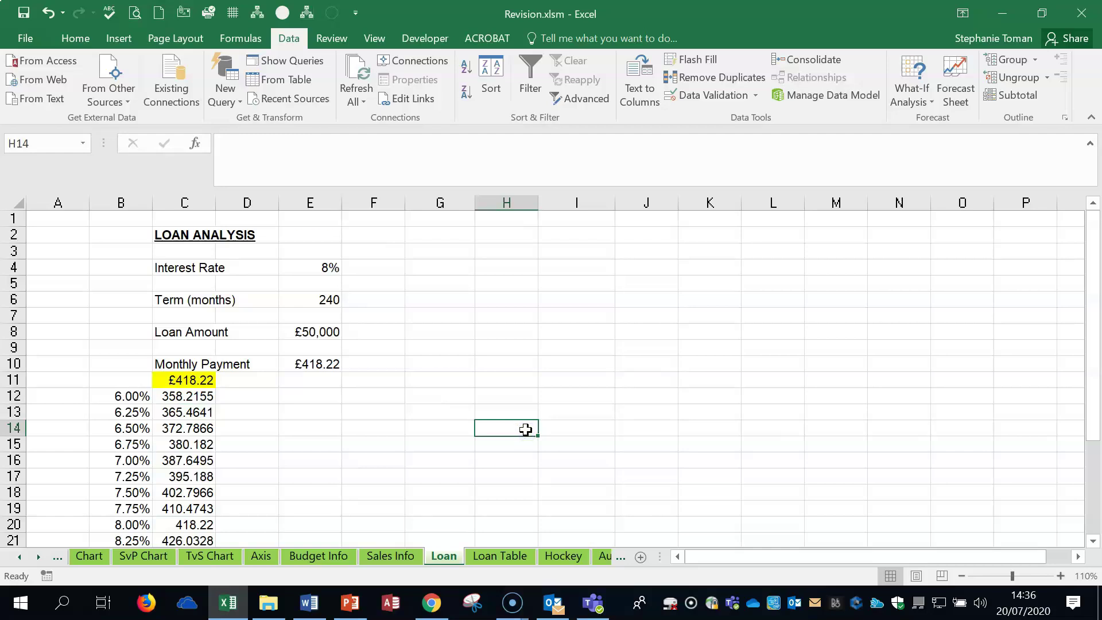
{"action": "scroll", "coordinate": [525, 430], "scroll_direction": "down", "scroll_amount": 2}
{"action": "scroll", "coordinate": [525, 430], "scroll_direction": "down", "scroll_amount": 3}
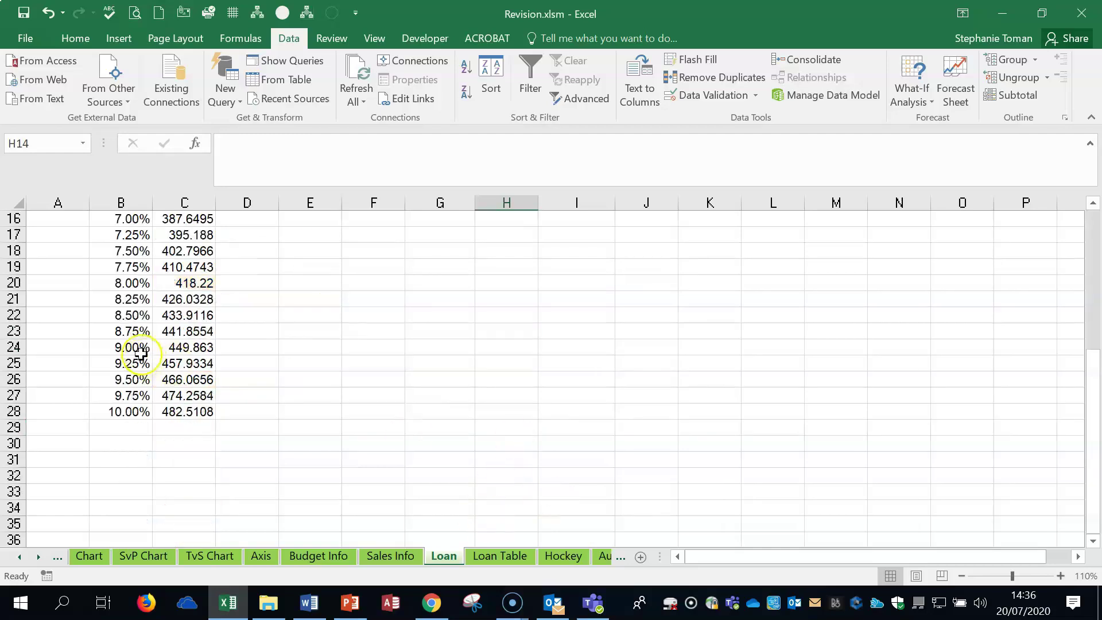
{"action": "left_click", "coordinate": [12, 284]}
{"action": "scroll", "coordinate": [539, 351], "scroll_direction": "up", "scroll_amount": 3}
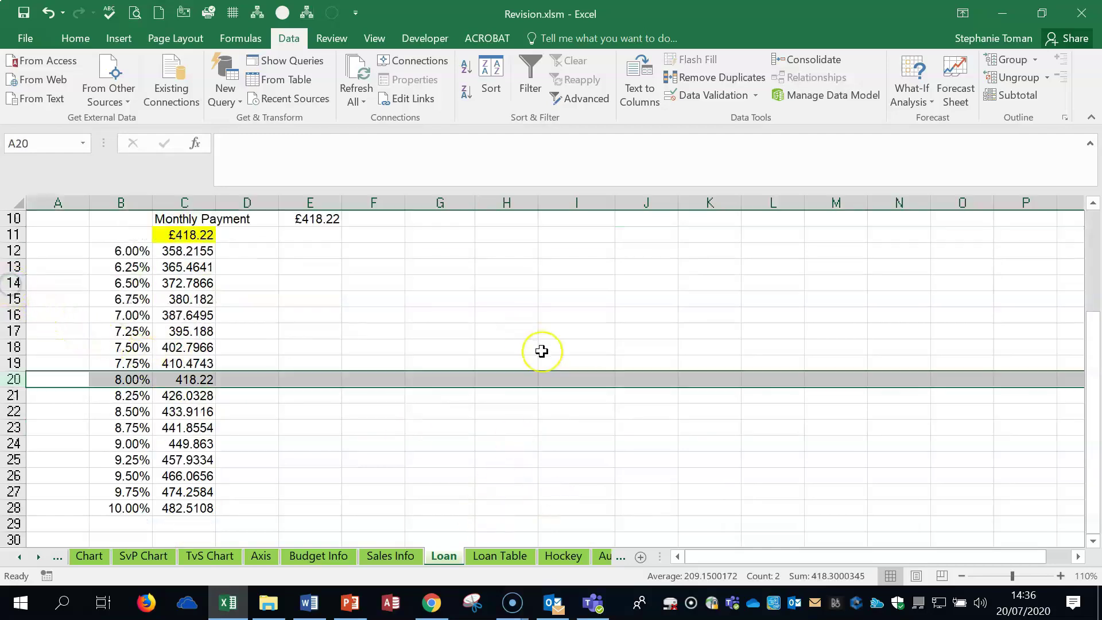
{"action": "scroll", "coordinate": [542, 352], "scroll_direction": "up", "scroll_amount": 1}
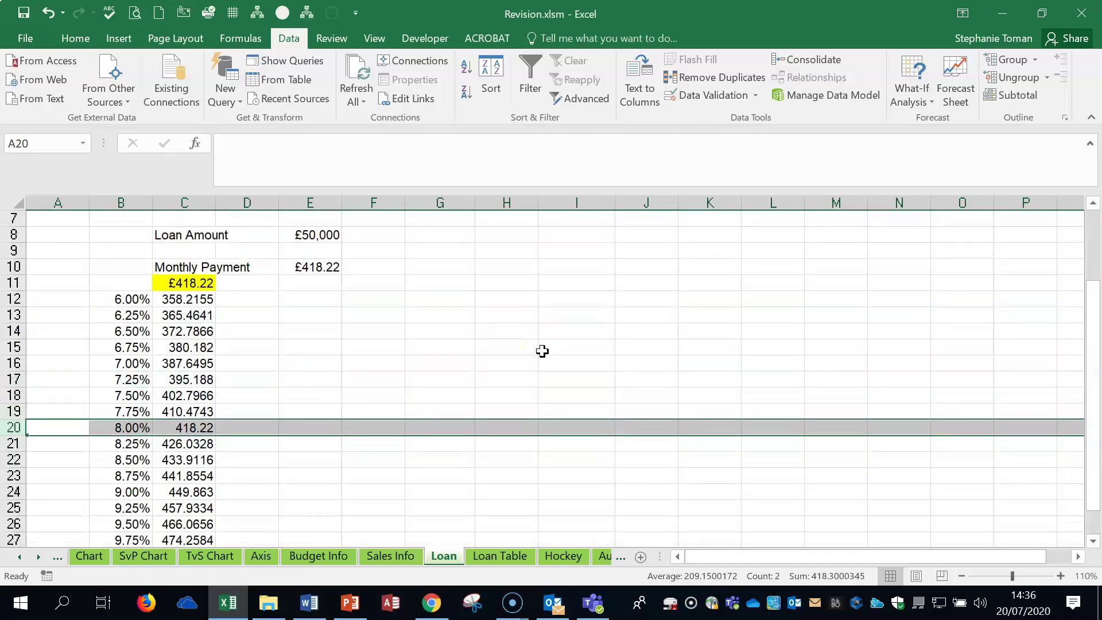
Open the Loan Table worksheet at 90% zoom, and read question Q44 in the Word revision document.
{"action": "left_click", "coordinate": [504, 556]}
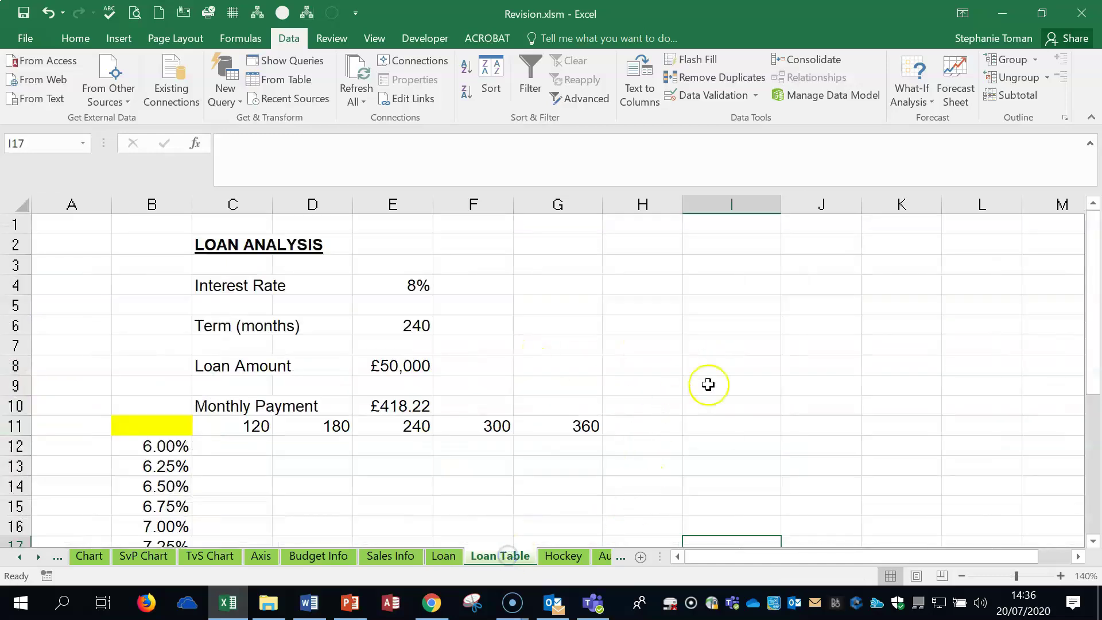
{"action": "left_click", "coordinate": [963, 575]}
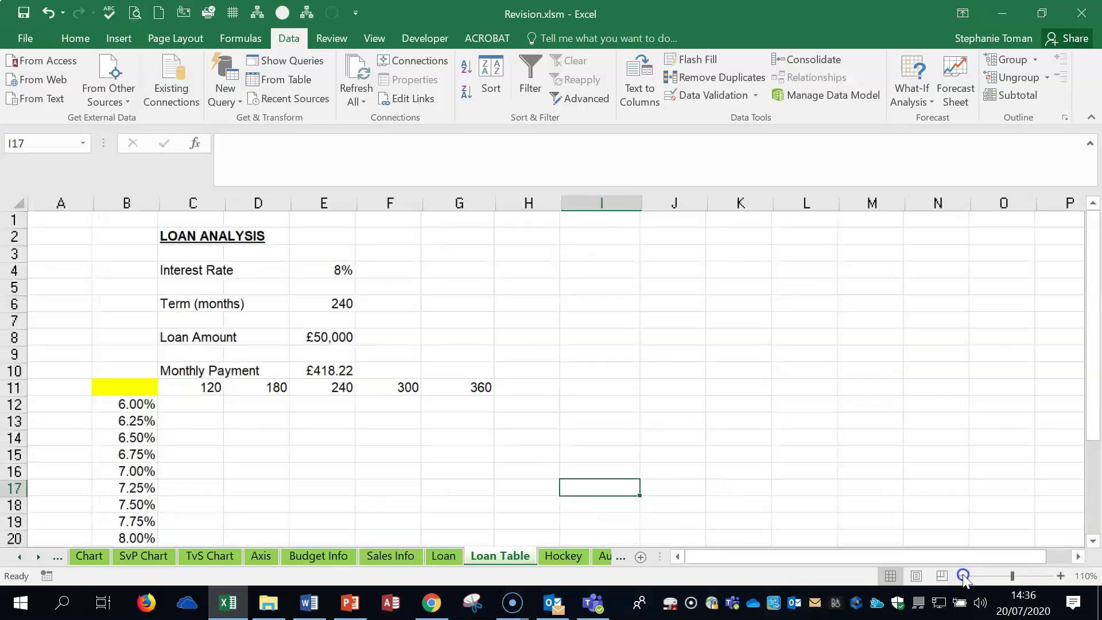
{"action": "left_click", "coordinate": [963, 575]}
{"action": "left_click", "coordinate": [962, 575]}
{"action": "left_click", "coordinate": [322, 604]}
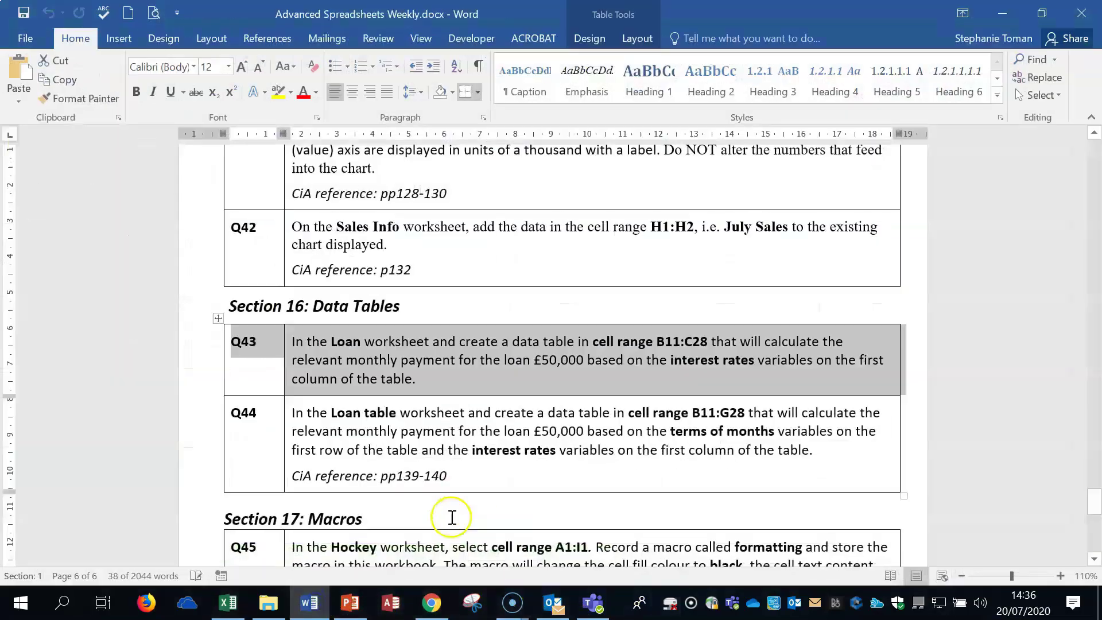
{"action": "left_click", "coordinate": [184, 443]}
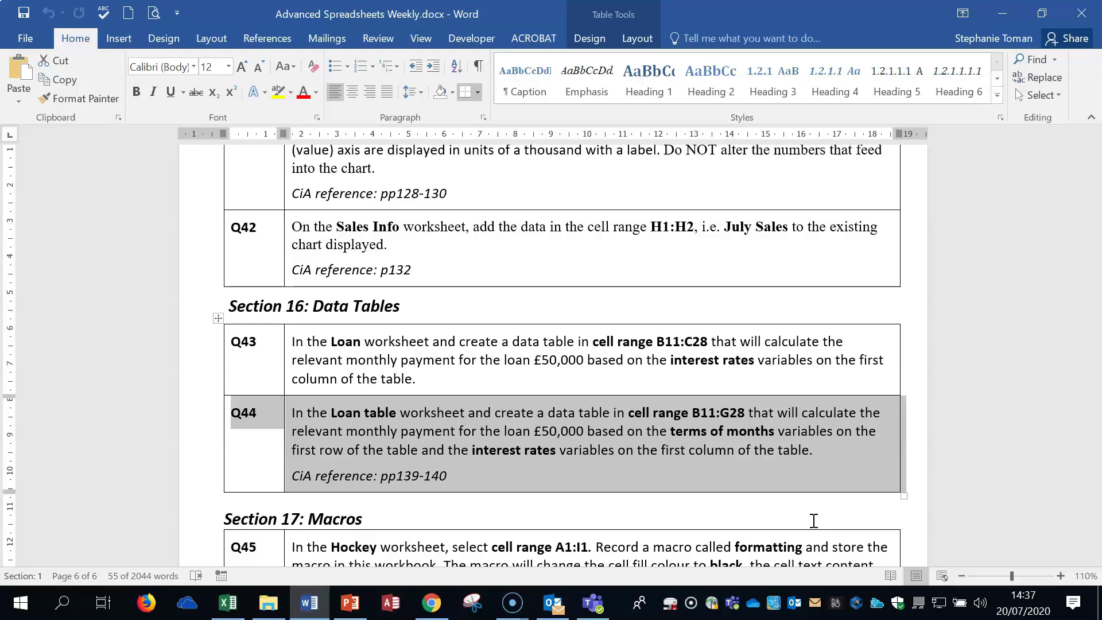
Return to Excel and examine the Loan Table layout: yellow cell B11, the terms in row 11, the rates in column B and the E10 formula.
{"action": "left_click", "coordinate": [1002, 13]}
{"action": "left_click", "coordinate": [663, 294]}
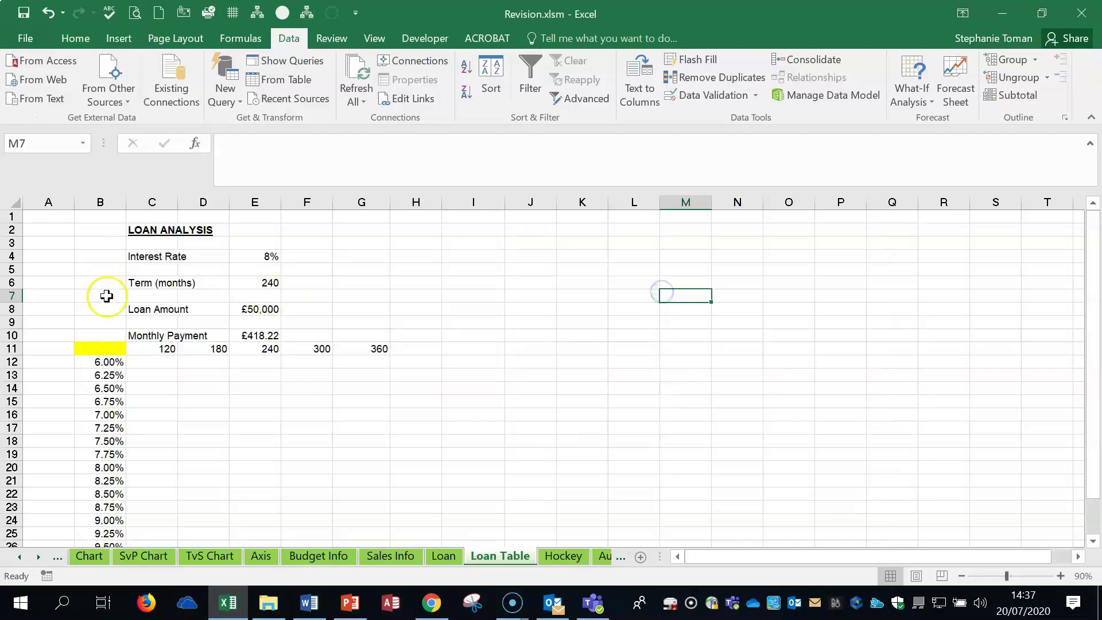
{"action": "left_click", "coordinate": [97, 353]}
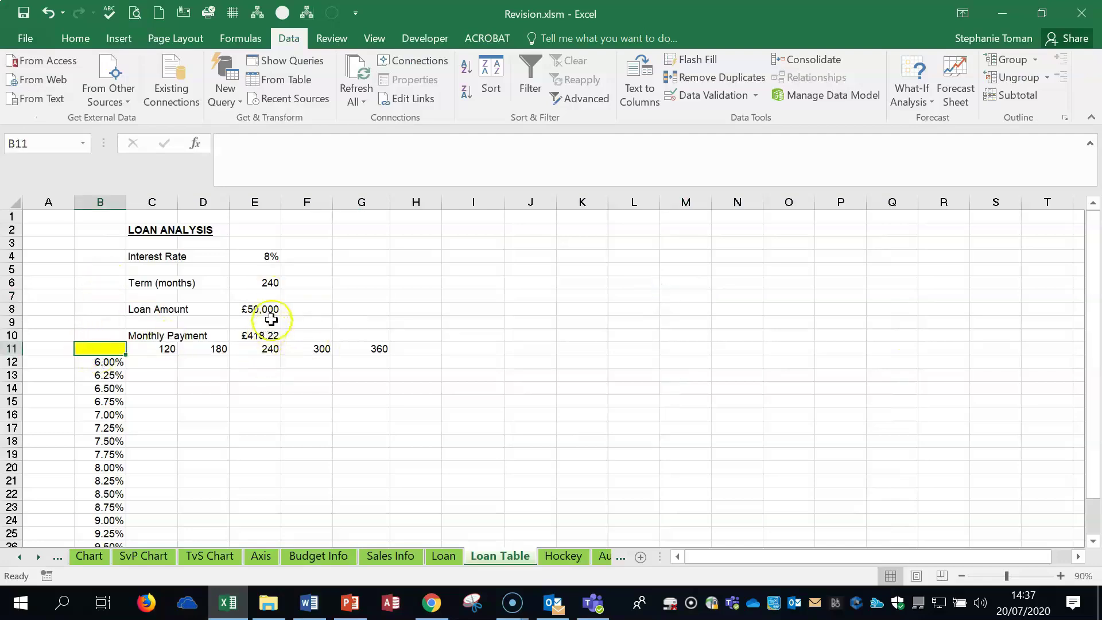
{"action": "left_click", "coordinate": [170, 349]}
{"action": "left_click", "coordinate": [223, 352]}
{"action": "left_click", "coordinate": [324, 357]}
{"action": "left_click", "coordinate": [102, 362]}
{"action": "left_click", "coordinate": [102, 349]}
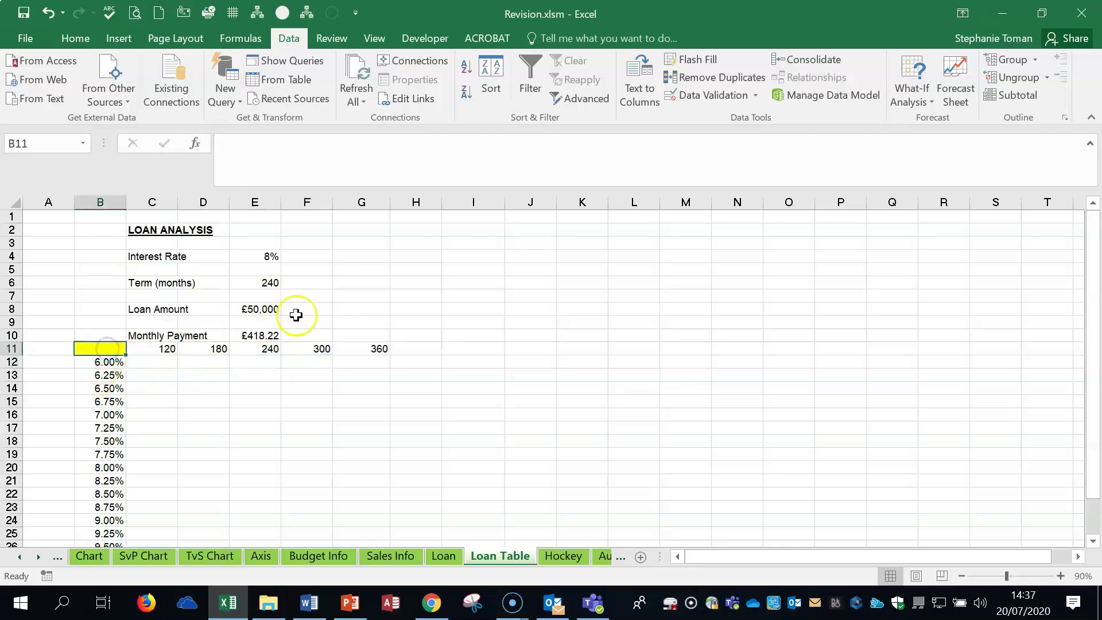
{"action": "left_click", "coordinate": [256, 336]}
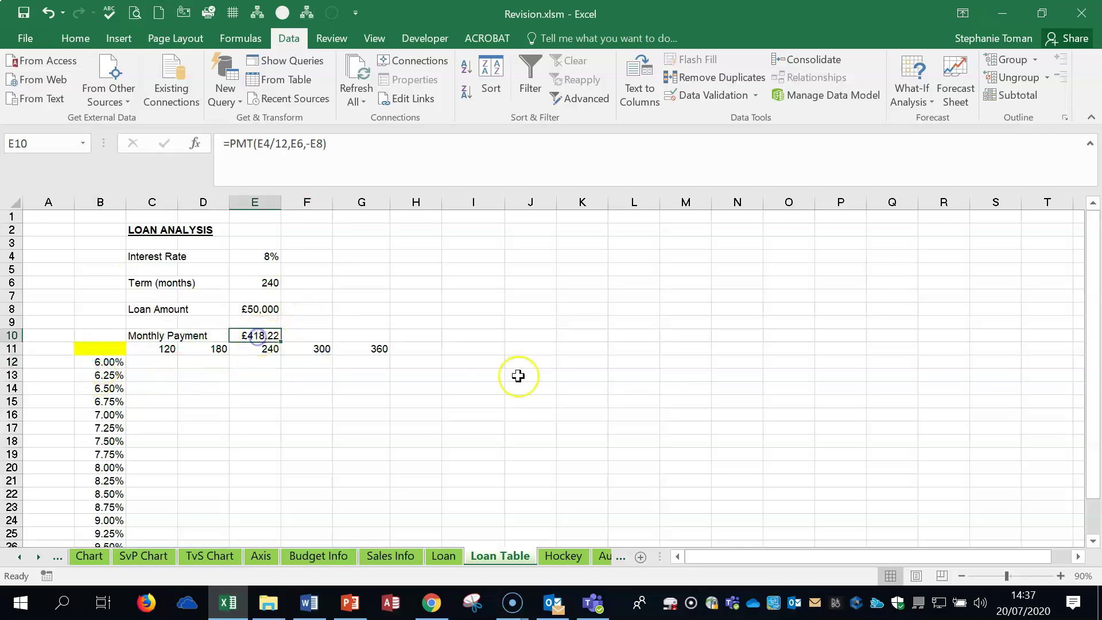
Link the yellow cell B11 to the monthly payment with the formula =E10.
{"action": "left_click", "coordinate": [95, 348]}
{"action": "type", "text": "="}
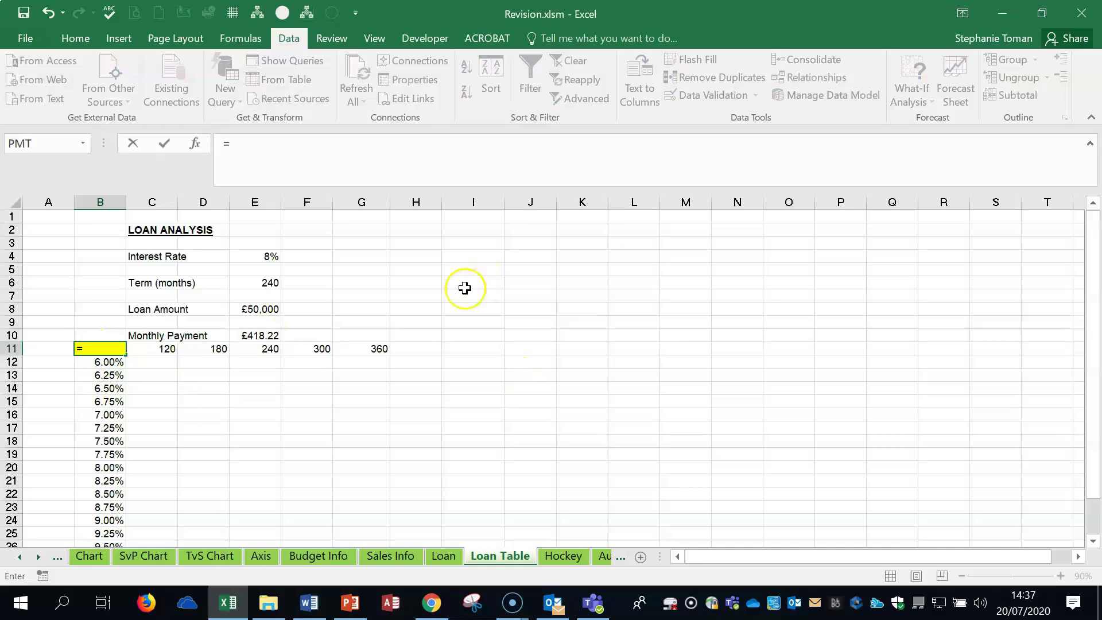
{"action": "left_click", "coordinate": [261, 335]}
{"action": "key", "text": "Return"}
{"action": "key", "text": "Up"}
Create a two-variable data table in B11:G28 with row input cell E6 and column input cell E4.
{"action": "left_click_drag", "start_coordinate": [266, 359], "coordinate": [367, 477]}
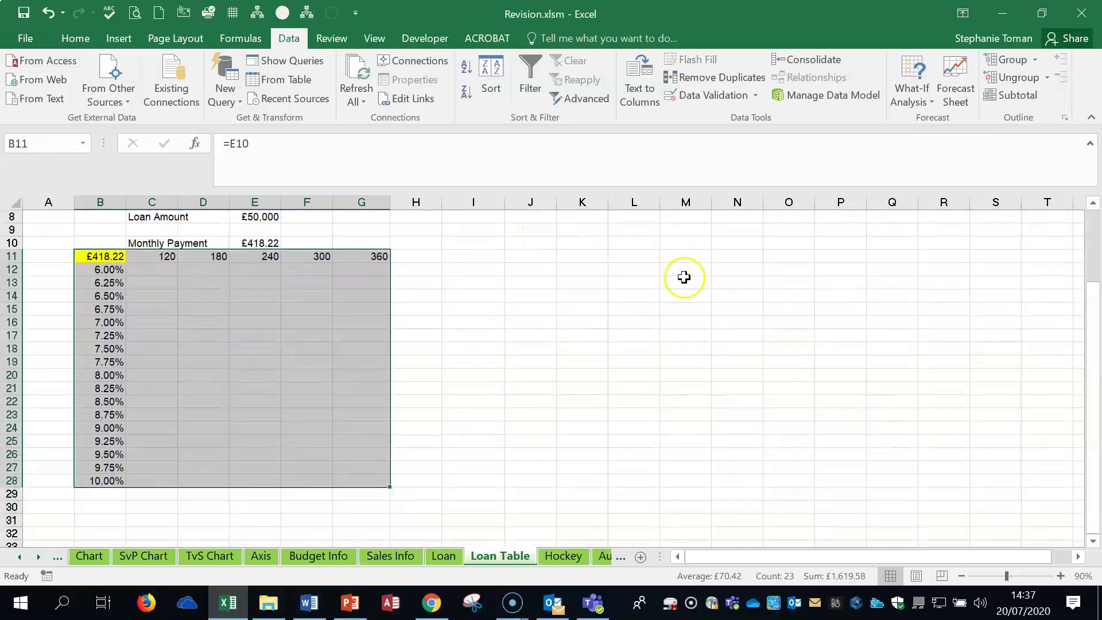
{"action": "left_click", "coordinate": [913, 92]}
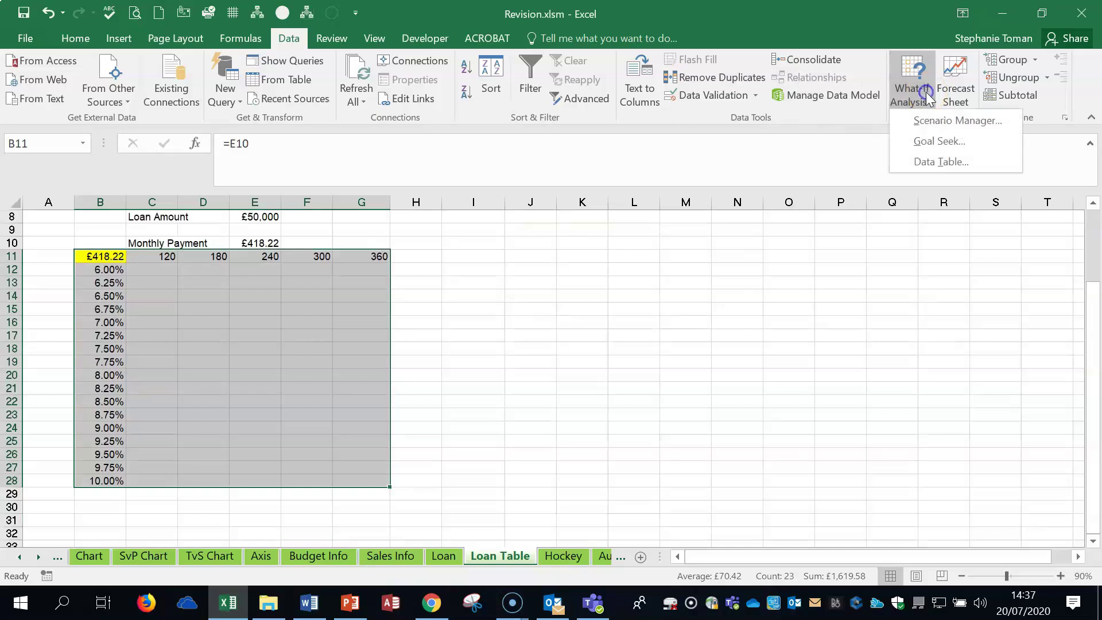
{"action": "left_click", "coordinate": [942, 164]}
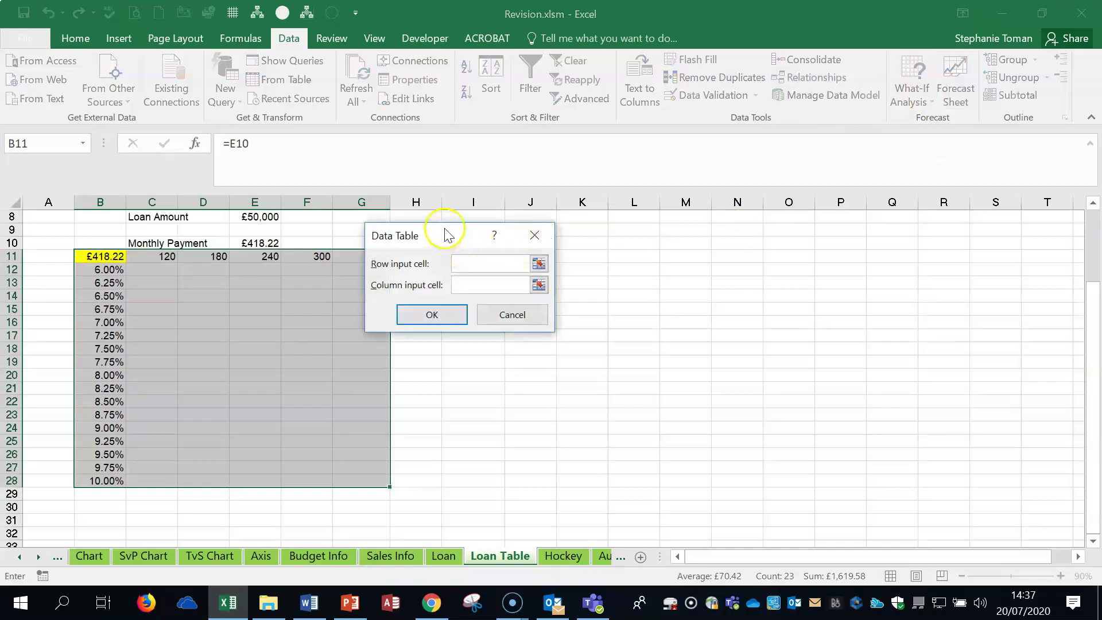
{"action": "left_click_drag", "start_coordinate": [453, 233], "coordinate": [707, 268]}
{"action": "left_click", "coordinate": [720, 319]}
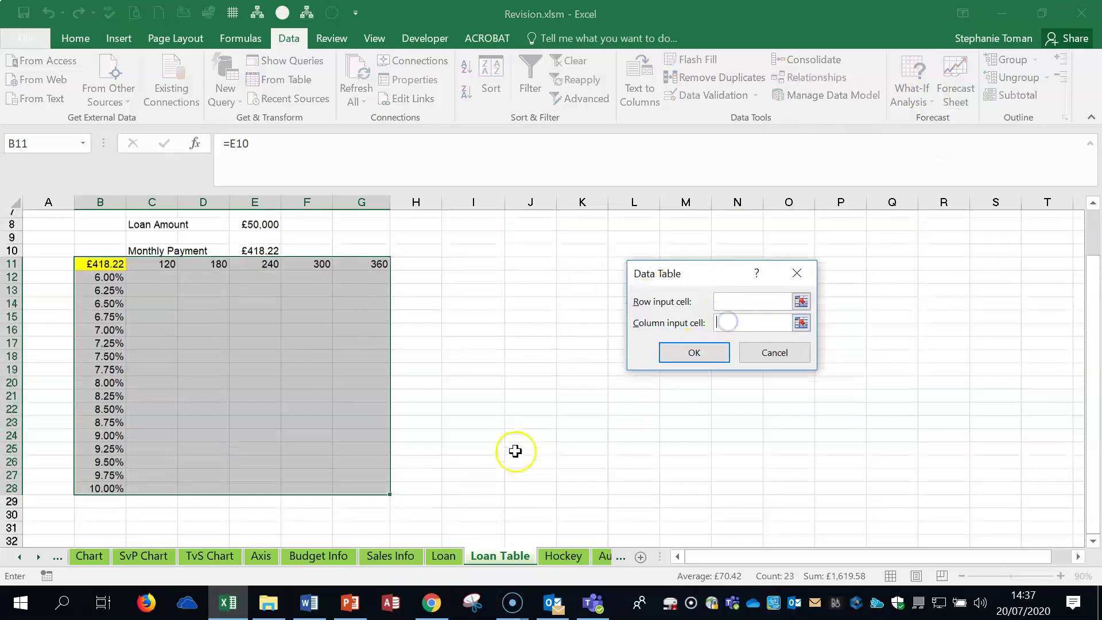
{"action": "scroll", "coordinate": [511, 450], "scroll_direction": "up", "scroll_amount": 3}
{"action": "left_click", "coordinate": [258, 256]}
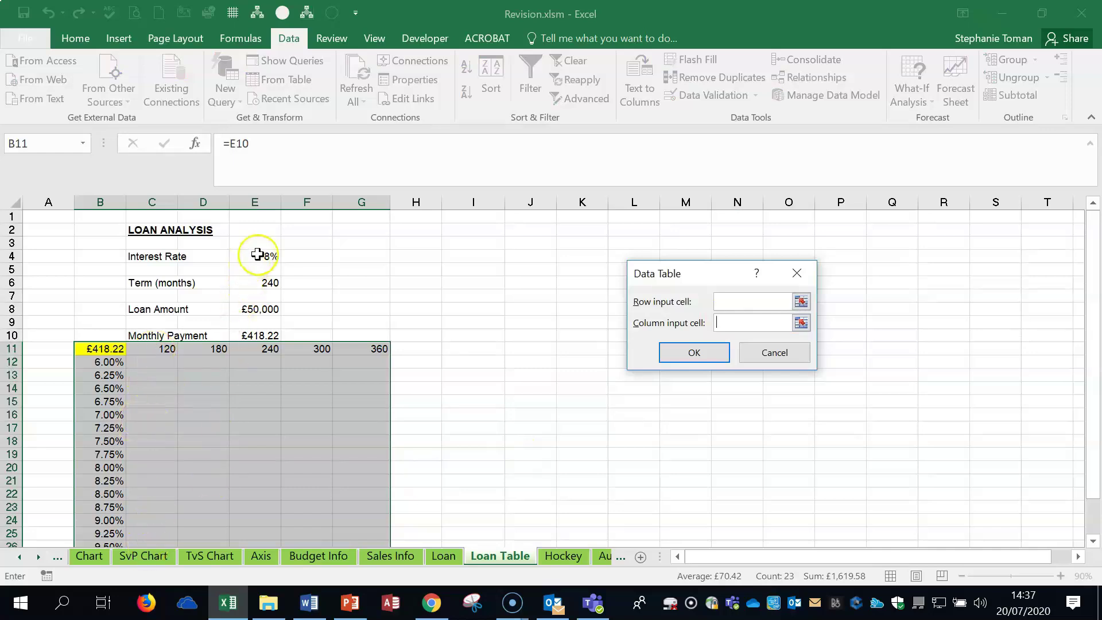
{"action": "left_click", "coordinate": [737, 306]}
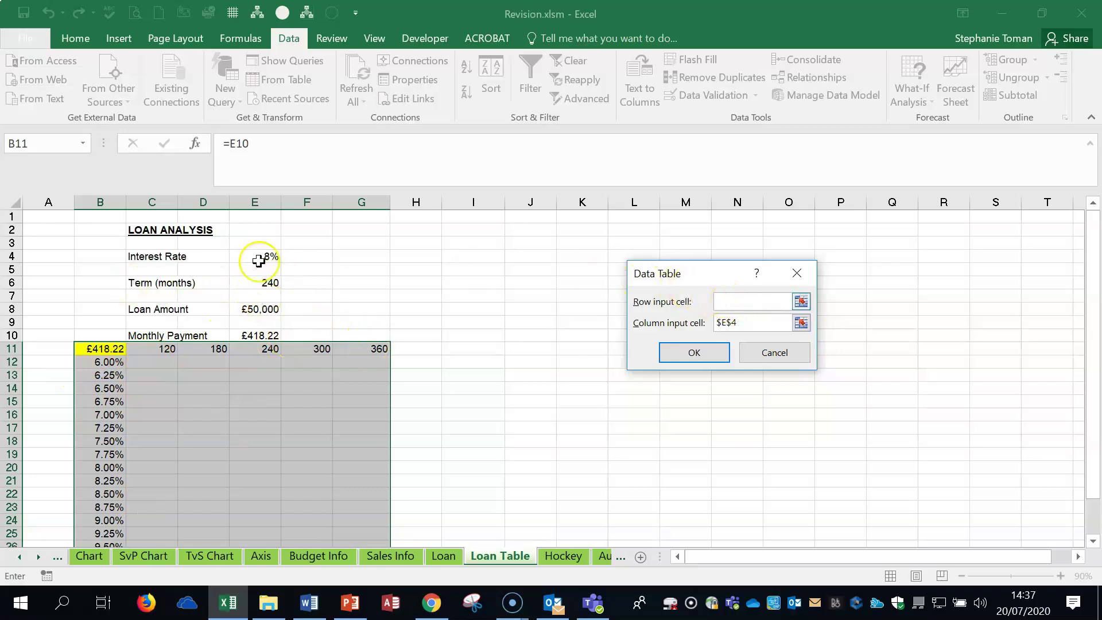
{"action": "left_click", "coordinate": [260, 283]}
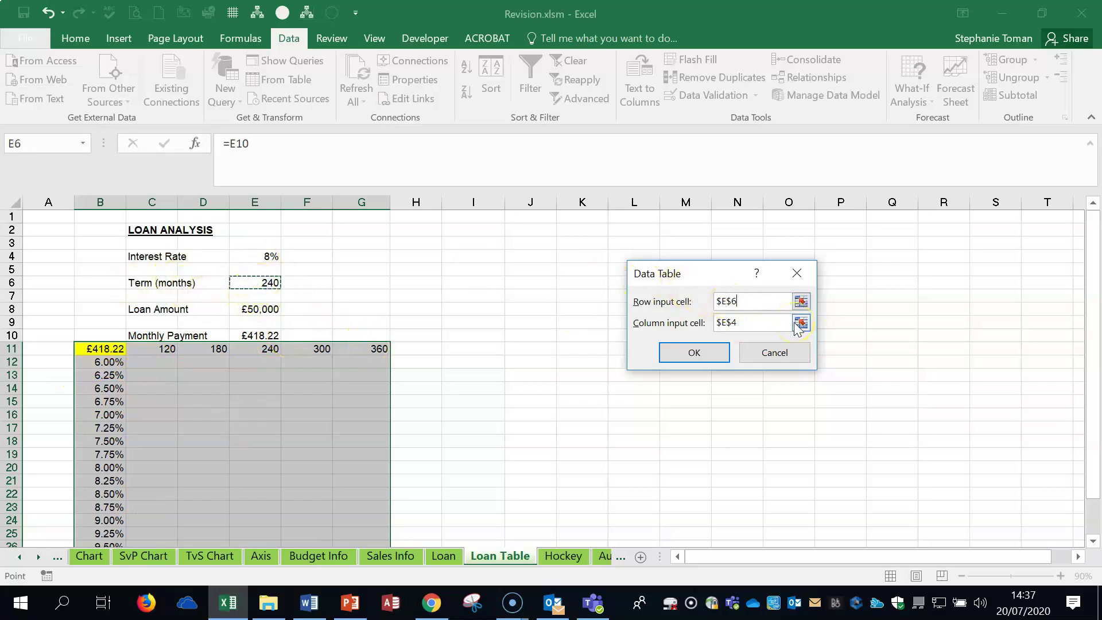
{"action": "left_click", "coordinate": [694, 352]}
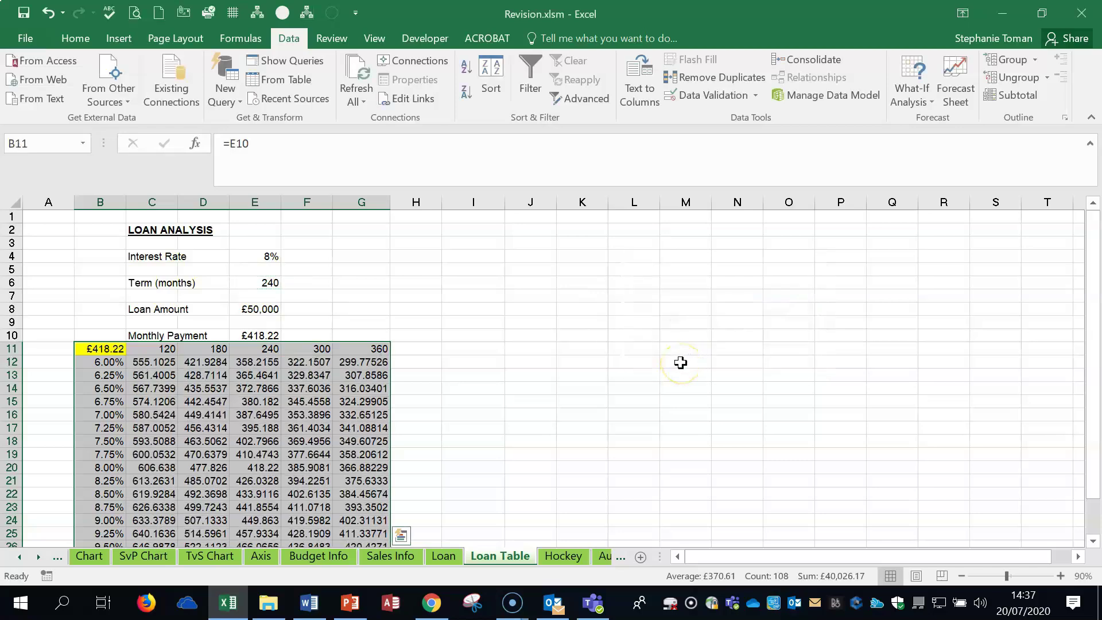
{"action": "scroll", "coordinate": [689, 362], "scroll_direction": "down", "scroll_amount": 2}
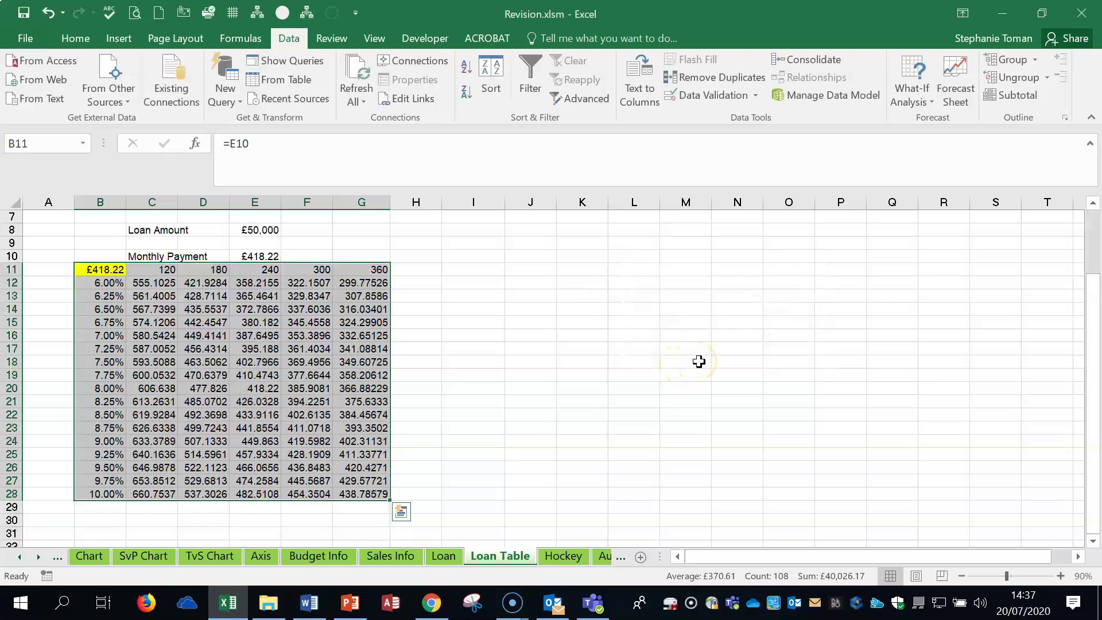
{"action": "left_click", "coordinate": [698, 361]}
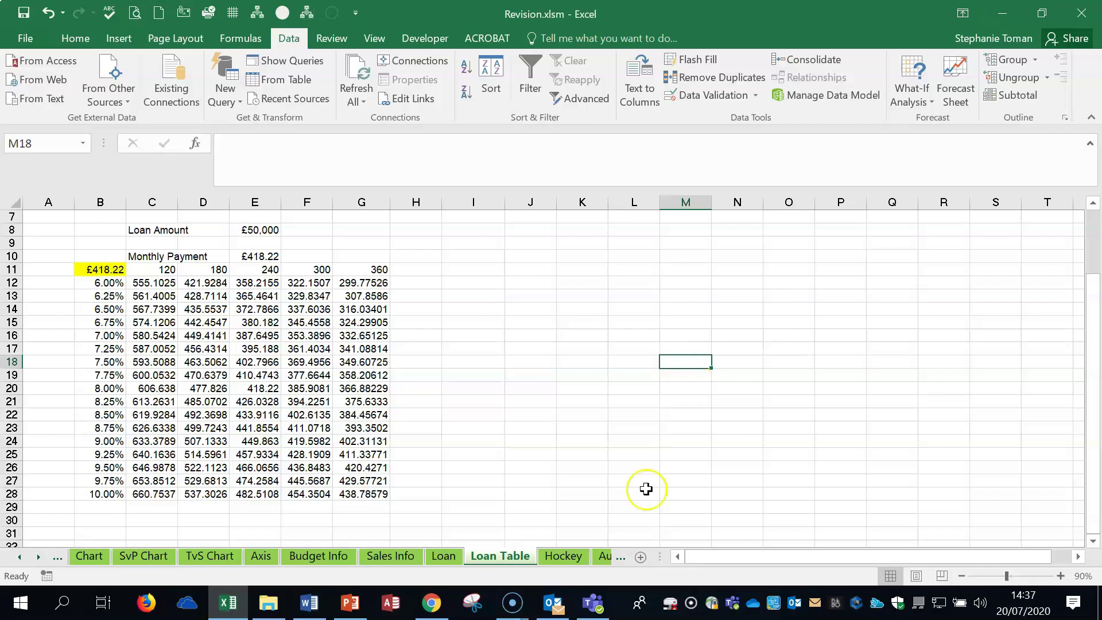
Open the Hockey worksheet and reduce its zoom to 100%.
{"action": "left_click", "coordinate": [564, 555]}
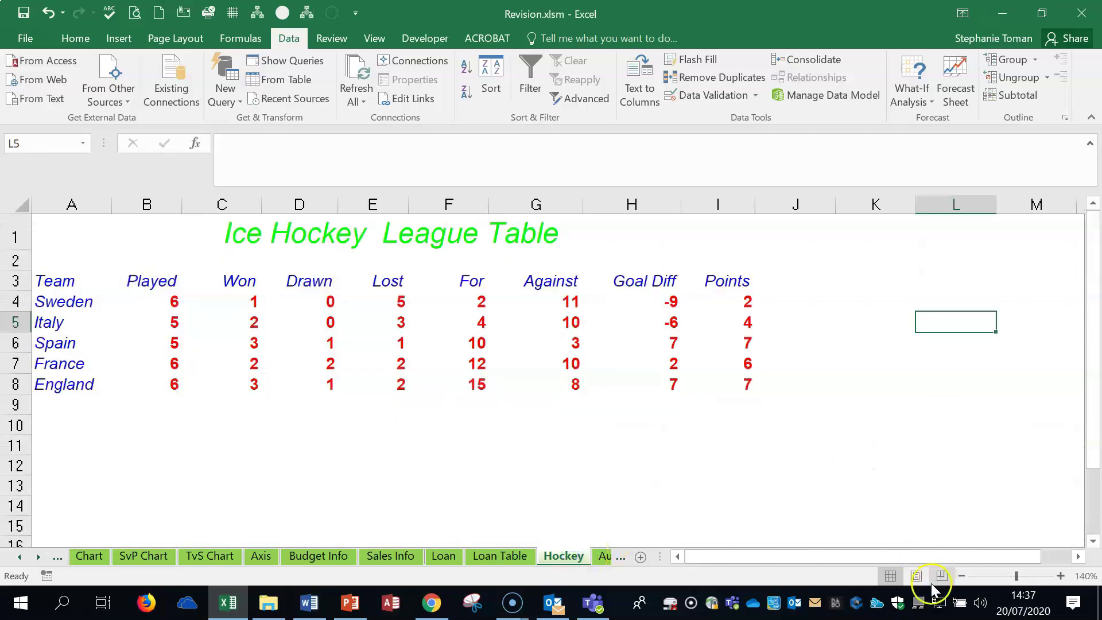
{"action": "left_click", "coordinate": [962, 576]}
{"action": "left_click", "coordinate": [962, 575]}
{"action": "left_click", "coordinate": [809, 476]}
Switch to the Word revision document and read question Q45 in the Macros section.
{"action": "left_click", "coordinate": [308, 605]}
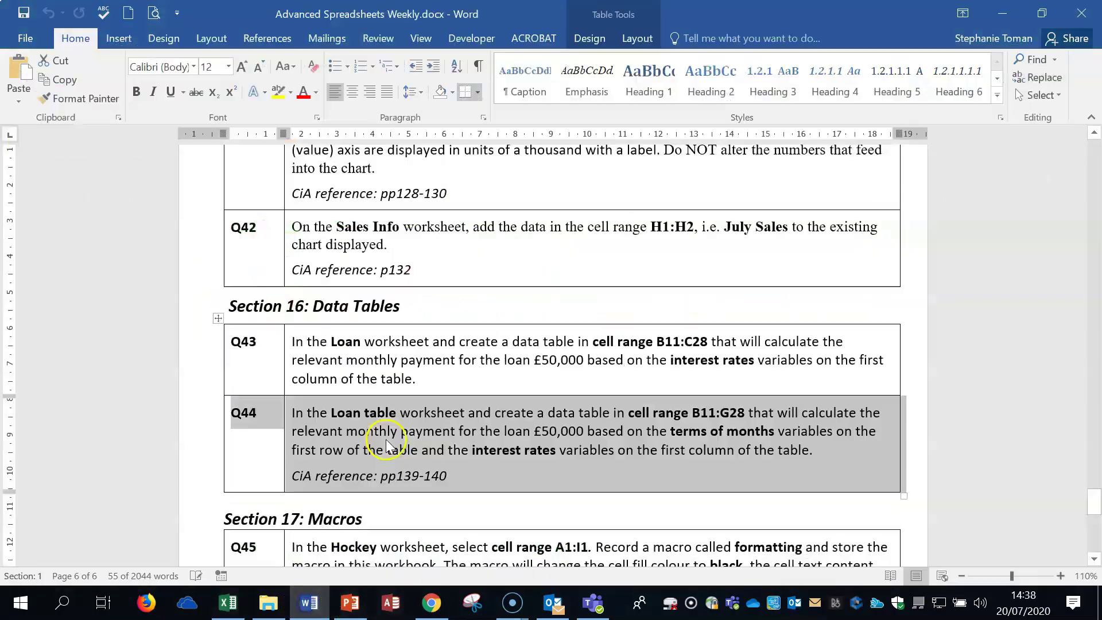
{"action": "scroll", "coordinate": [166, 494], "scroll_direction": "down", "scroll_amount": 5}
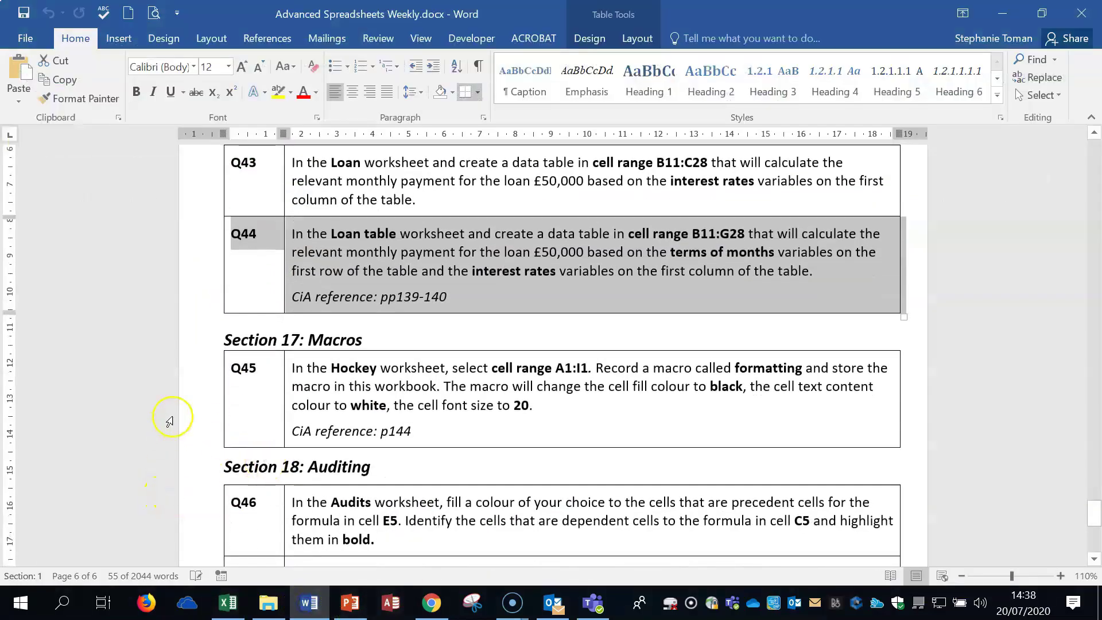
{"action": "left_click", "coordinate": [167, 415]}
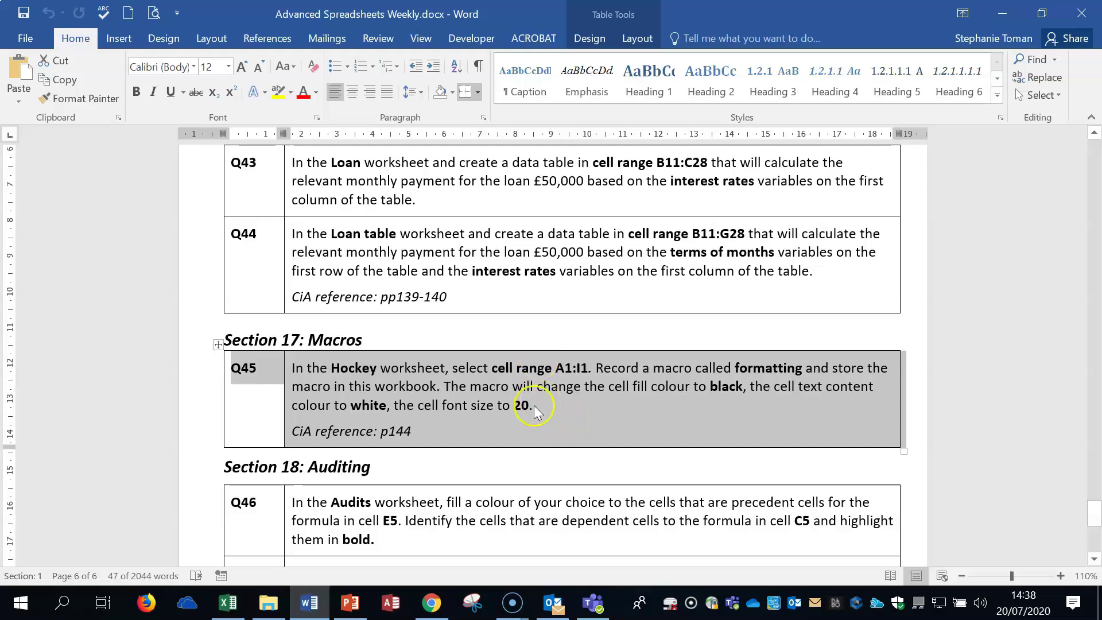
{"action": "left_click", "coordinate": [1002, 16]}
Return to Excel and examine the merged title range A1:I1 on the Hockey worksheet.
{"action": "left_click", "coordinate": [843, 348]}
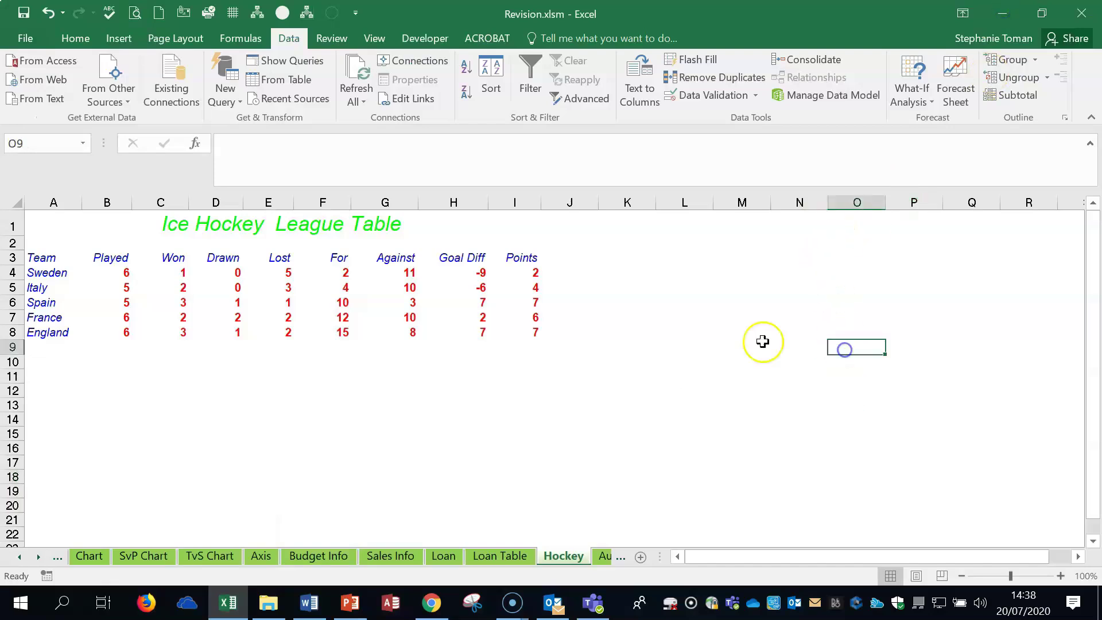
{"action": "left_click", "coordinate": [521, 228]}
{"action": "left_click_drag", "start_coordinate": [51, 224], "coordinate": [521, 224]}
{"action": "left_click", "coordinate": [522, 224]}
{"action": "left_click_drag", "start_coordinate": [54, 222], "coordinate": [432, 224]}
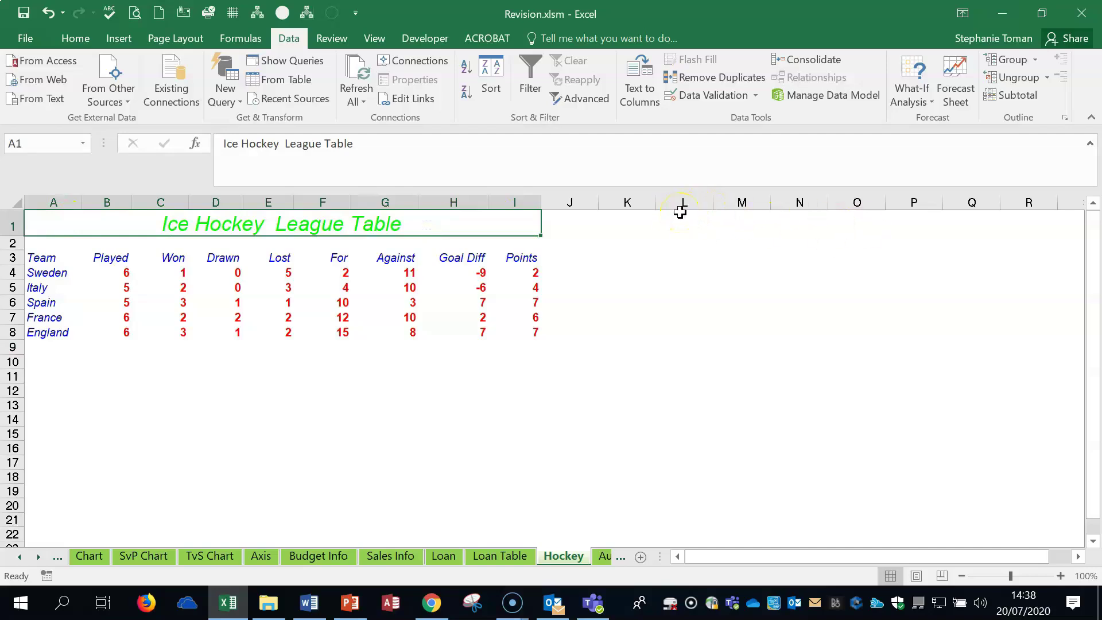
Check in the Excel ribbon customization options that the Developer tab is enabled.
{"action": "left_click", "coordinate": [423, 39]}
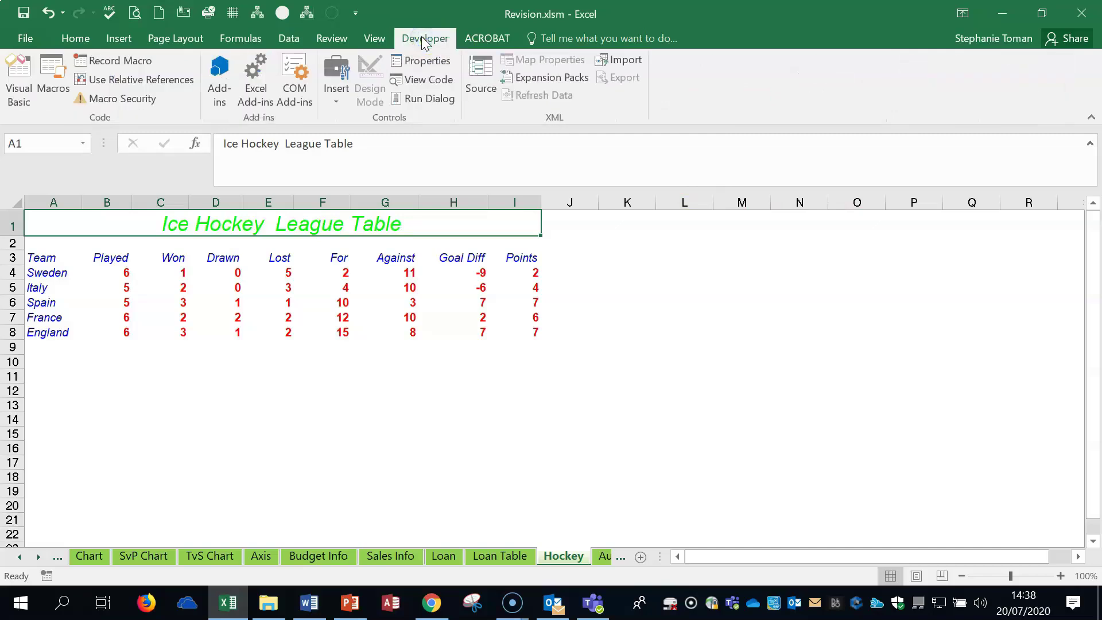
{"action": "left_click", "coordinate": [19, 37]}
{"action": "left_click", "coordinate": [45, 419]}
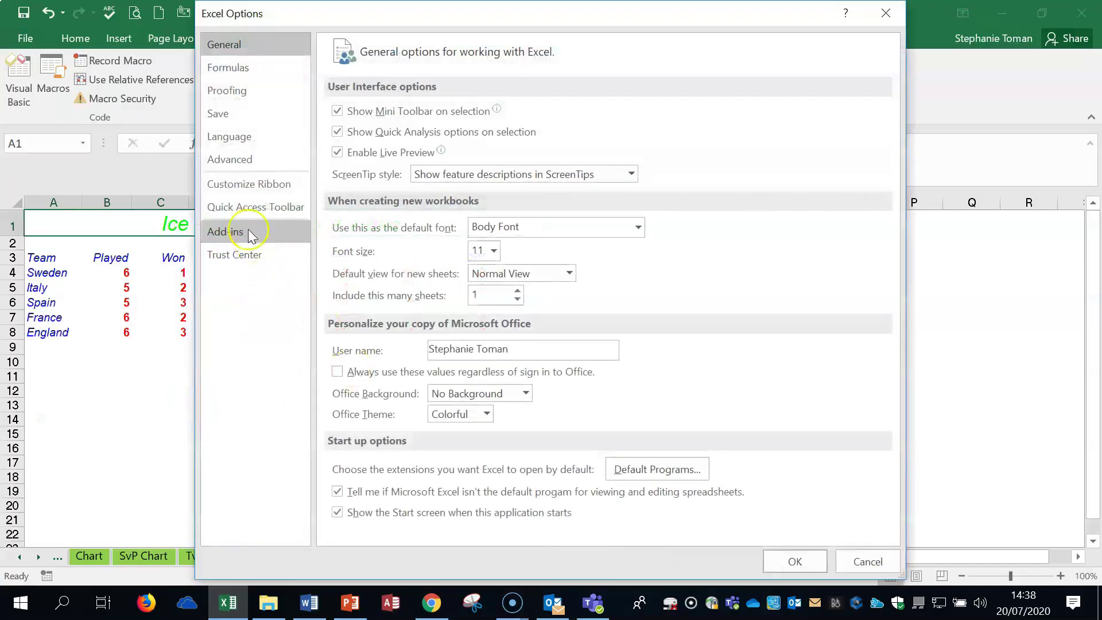
{"action": "left_click", "coordinate": [246, 184]}
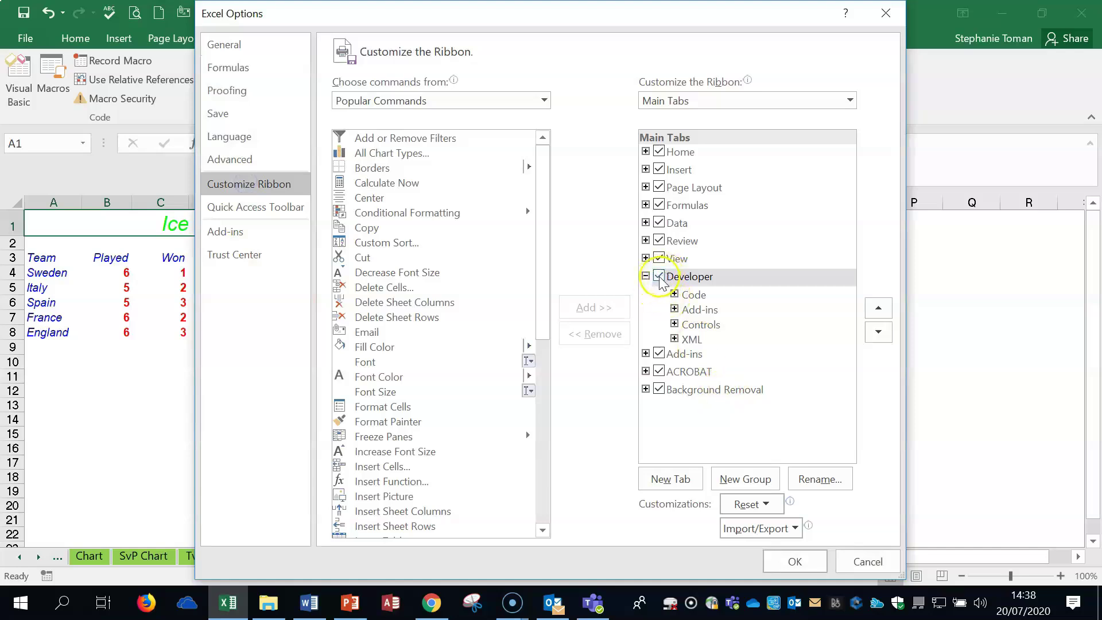
{"action": "left_click", "coordinate": [794, 561]}
{"action": "left_click", "coordinate": [766, 316]}
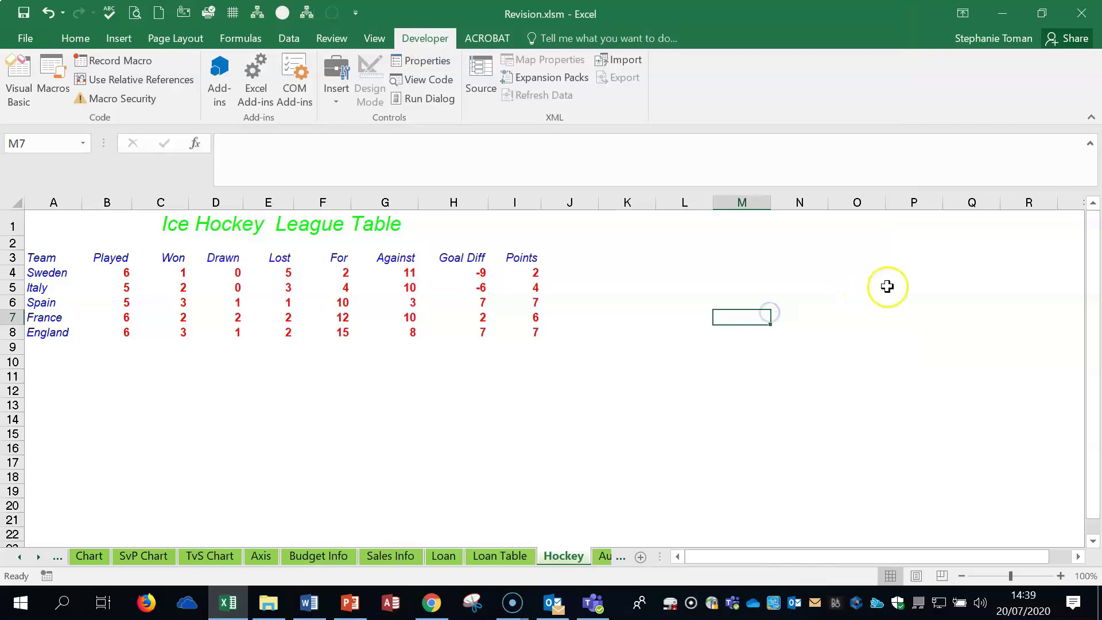
Examine the fill and font formatting commands available for the merged Ice Hockey League Table title.
{"action": "left_click", "coordinate": [121, 227]}
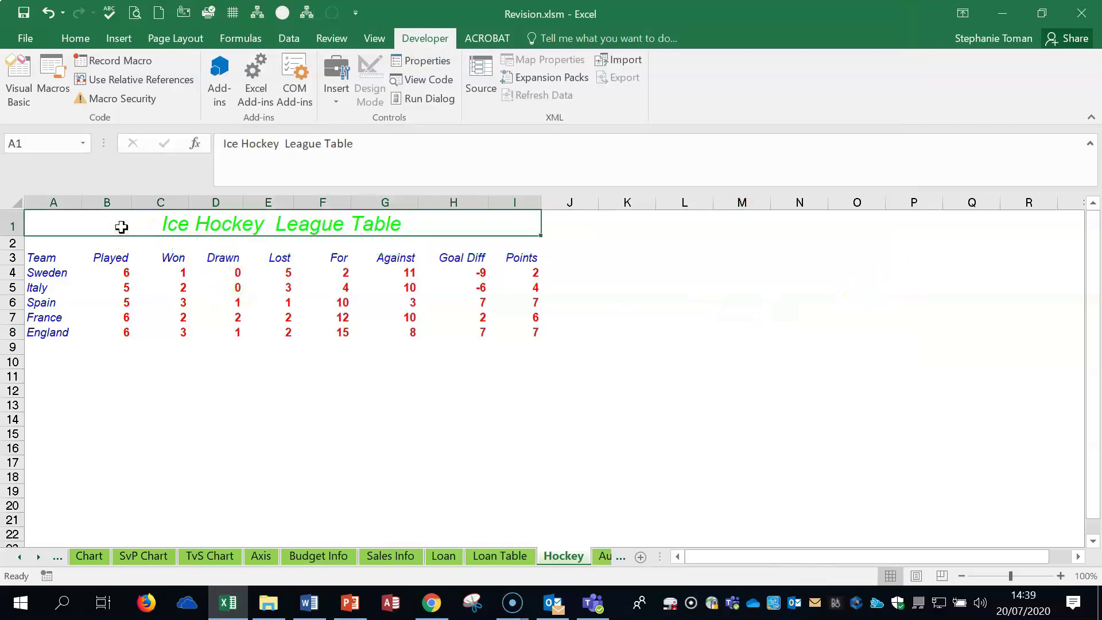
{"action": "left_click", "coordinate": [78, 36]}
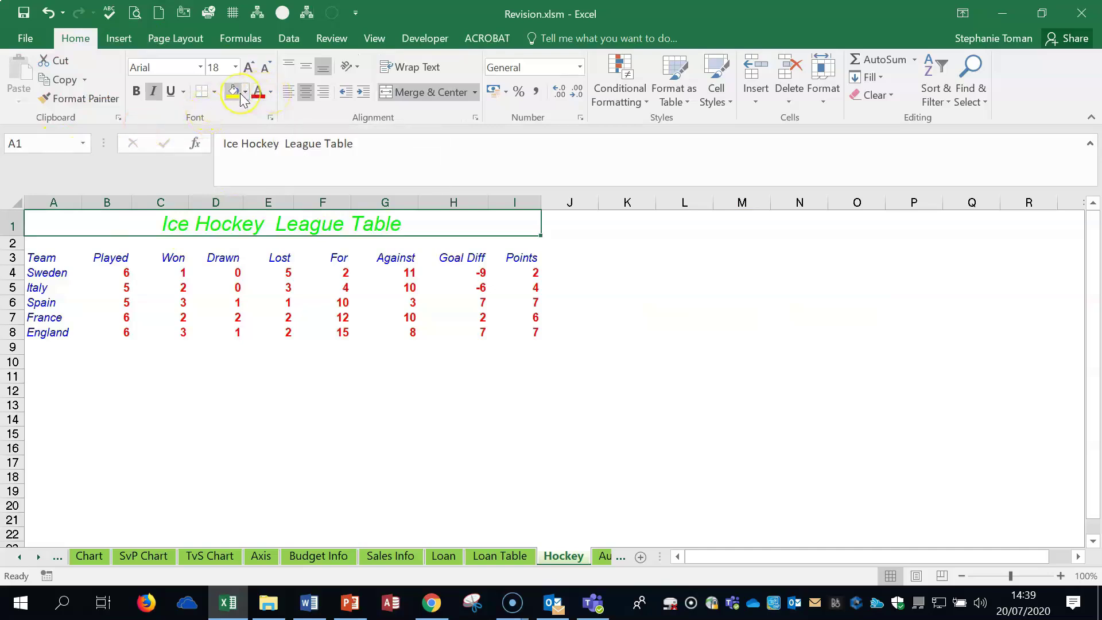
{"action": "left_click", "coordinate": [434, 195]}
{"action": "left_click", "coordinate": [694, 349]}
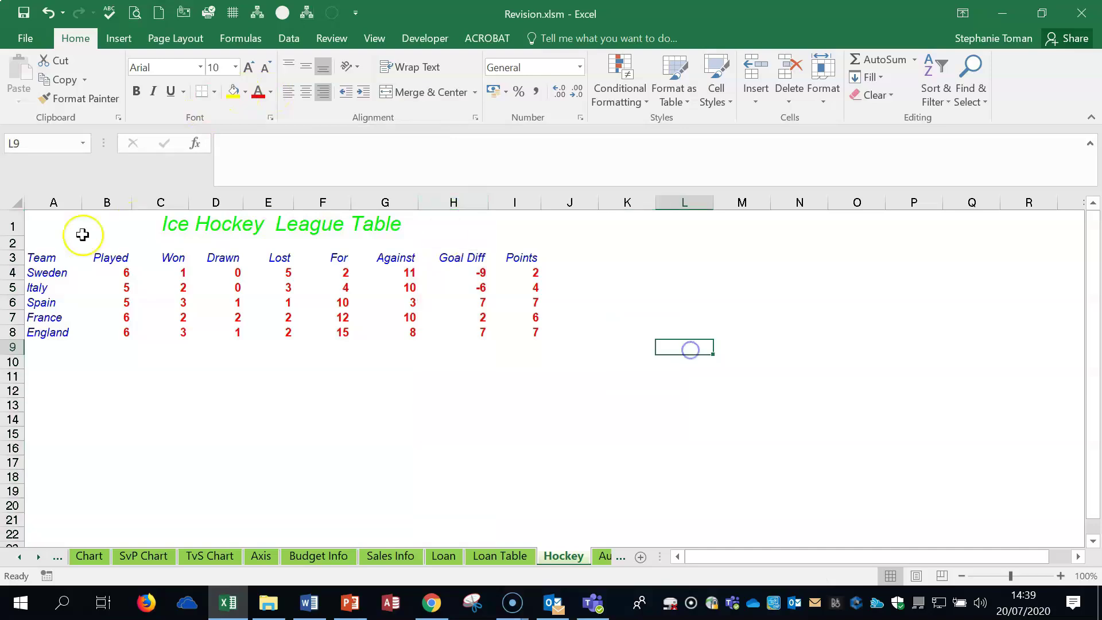
{"action": "left_click", "coordinate": [40, 241]}
{"action": "left_click", "coordinate": [77, 221]}
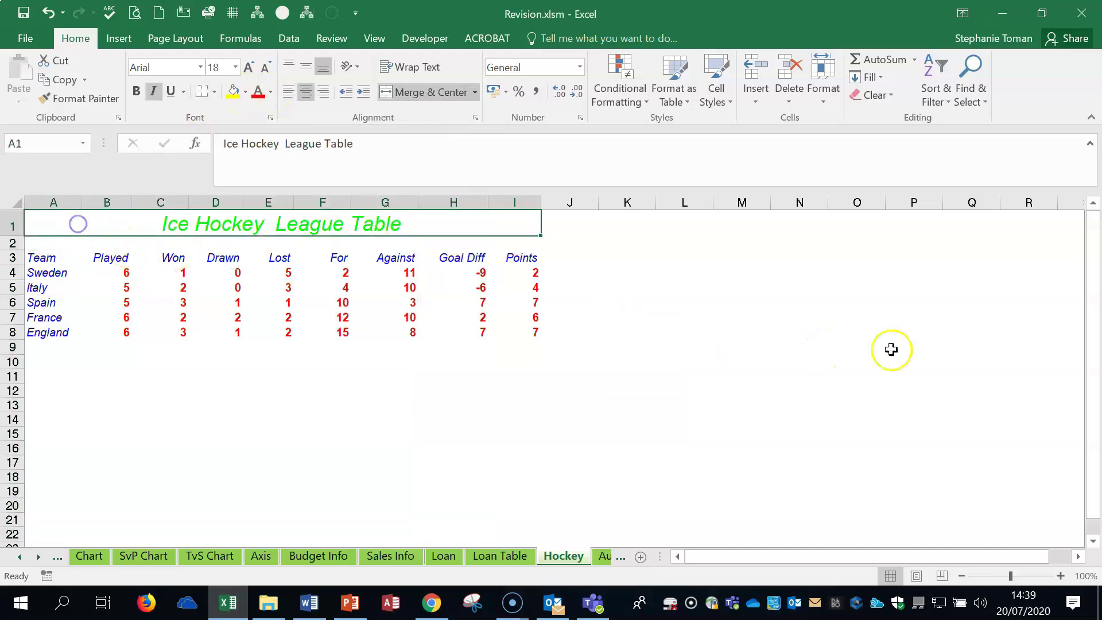
Select empty cell R7 away from the table and start recording a macro named formatting, stored in This Workbook.
{"action": "left_click", "coordinate": [1013, 314]}
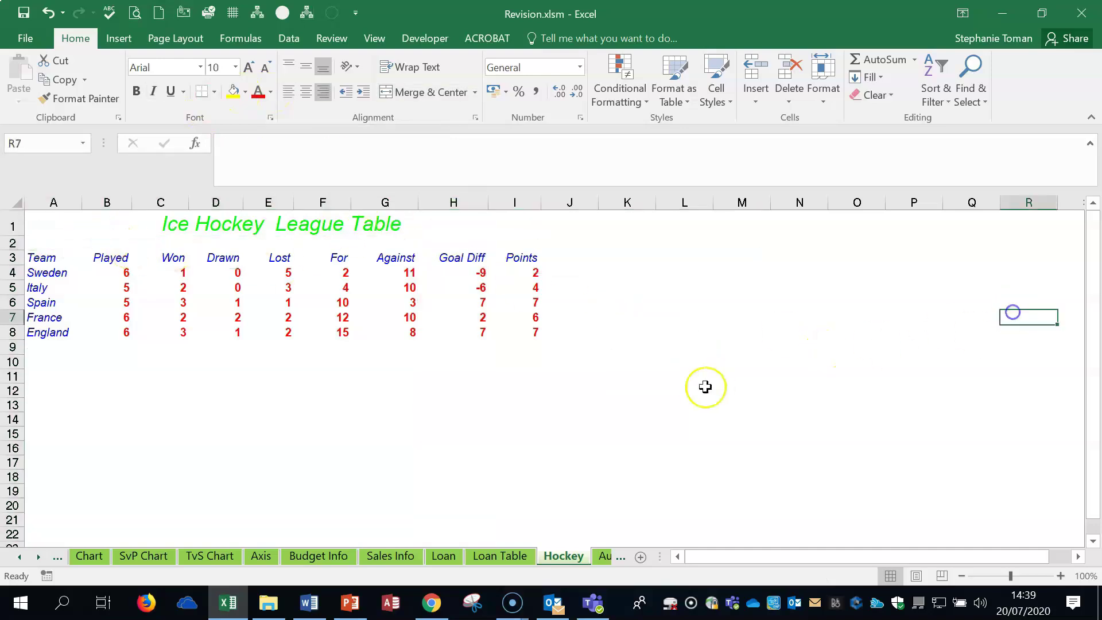
{"action": "left_click", "coordinate": [424, 38]}
{"action": "left_click", "coordinate": [112, 61]}
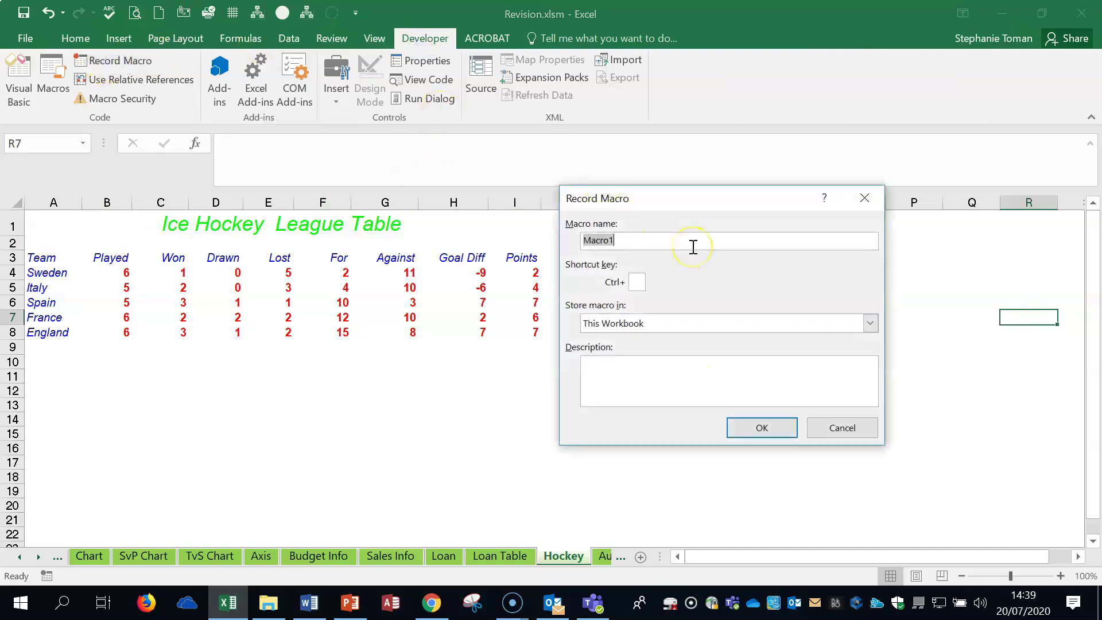
{"action": "type", "text": "formatting"}
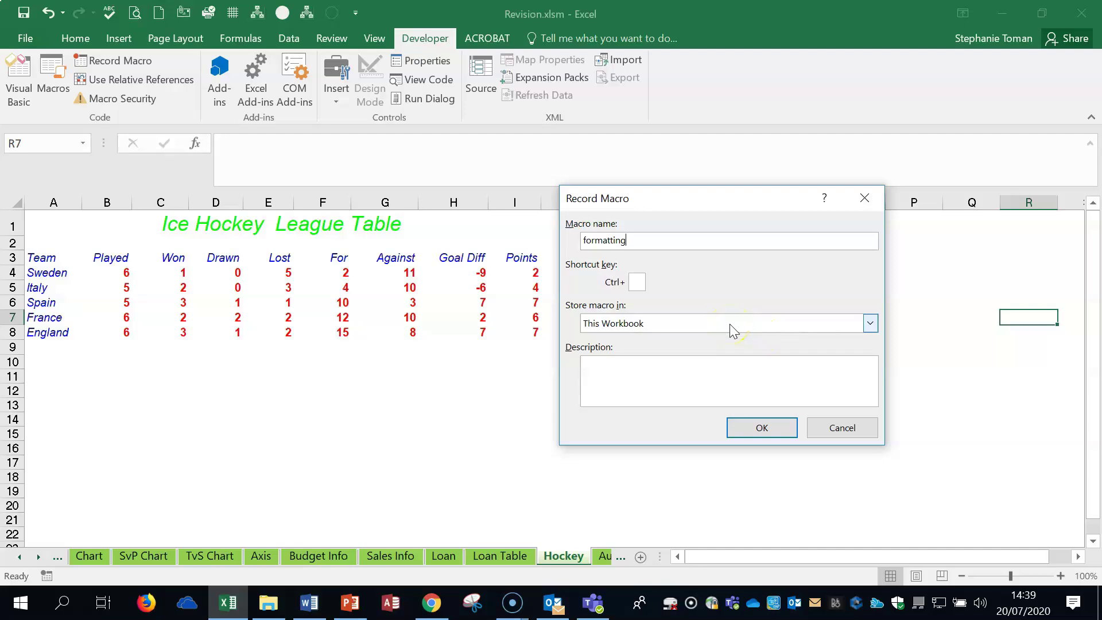
{"action": "left_click", "coordinate": [762, 427]}
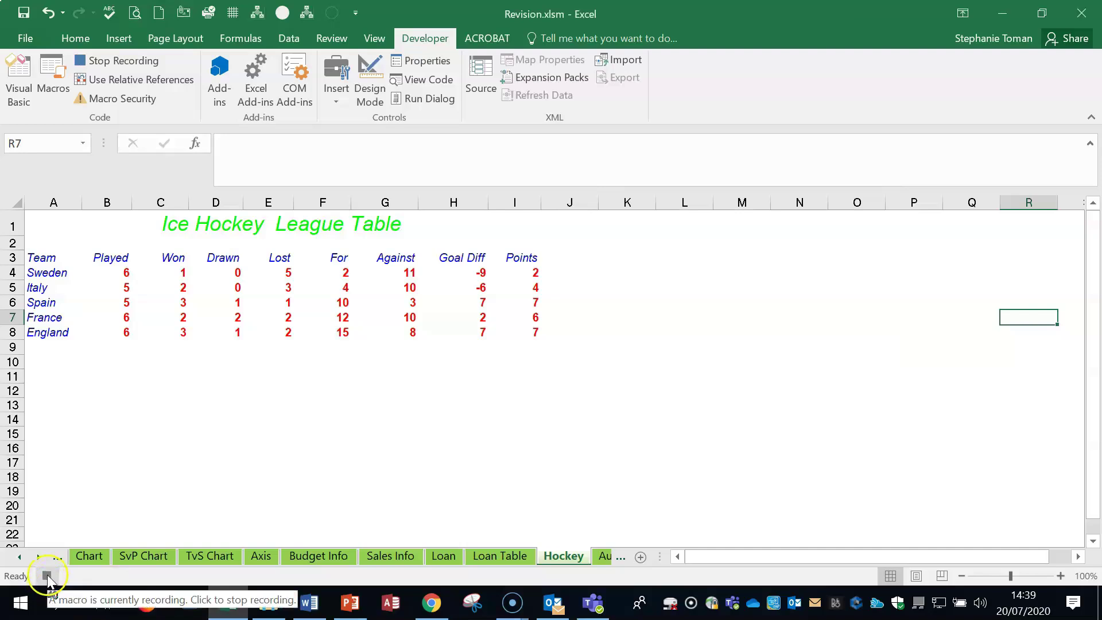
While recording, fill the merged title cell A1:I1 with black and set its text colour to white.
{"action": "left_click", "coordinate": [98, 224]}
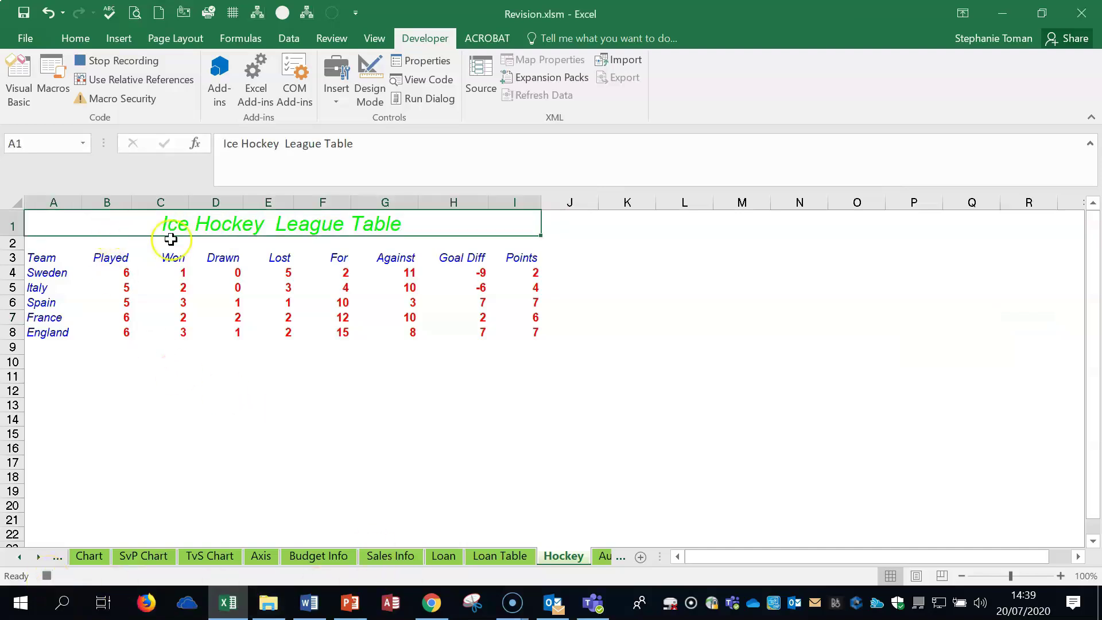
{"action": "left_click", "coordinate": [79, 38]}
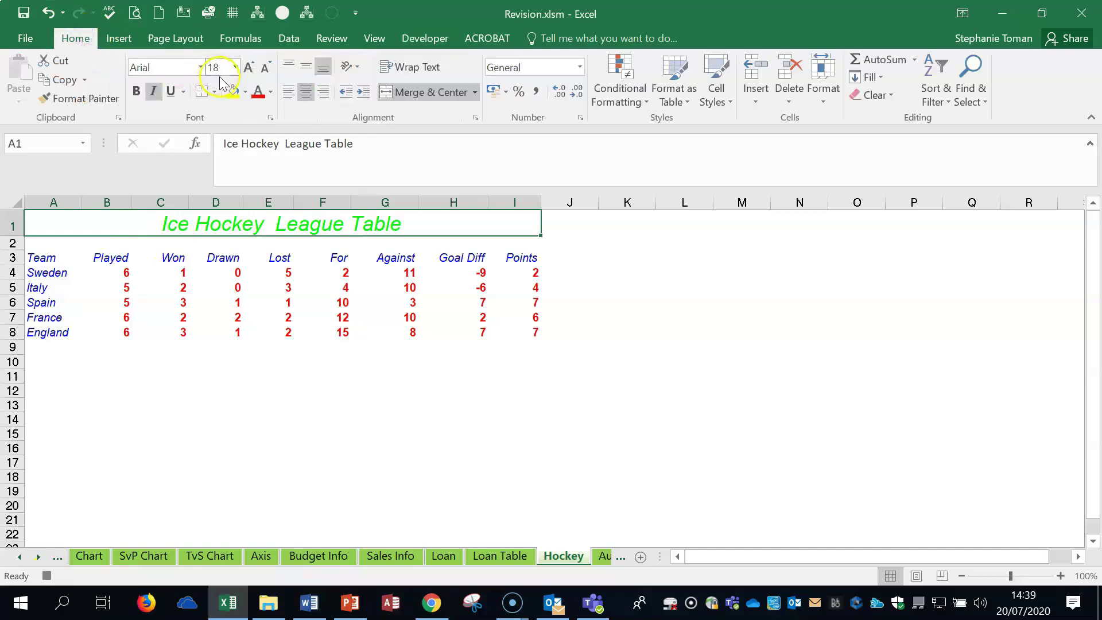
{"action": "left_click", "coordinate": [245, 92]}
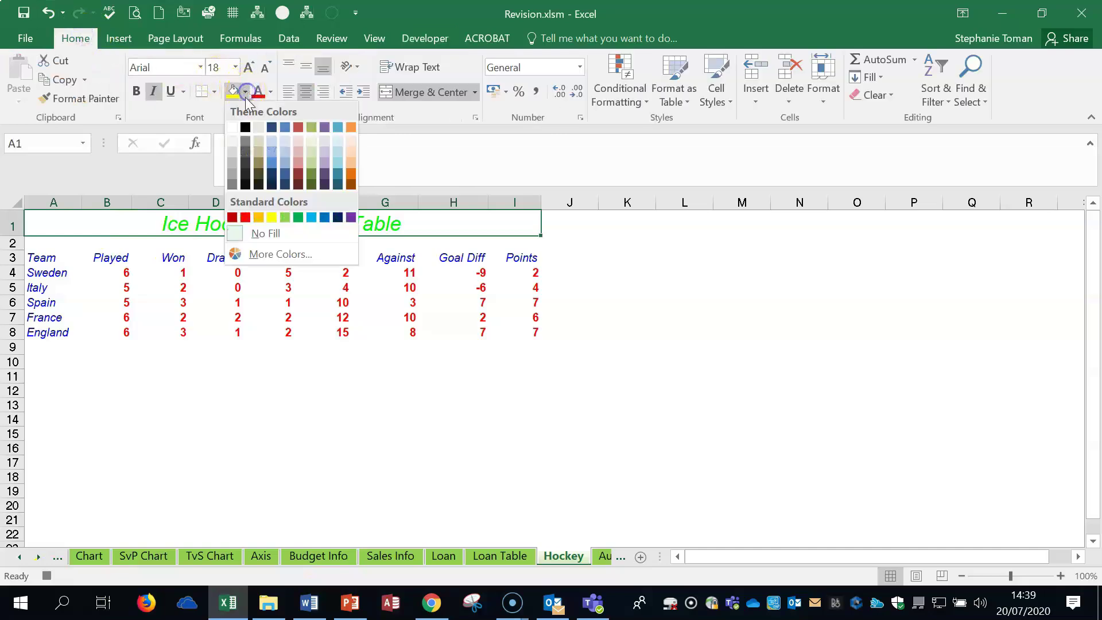
{"action": "left_click", "coordinate": [245, 128]}
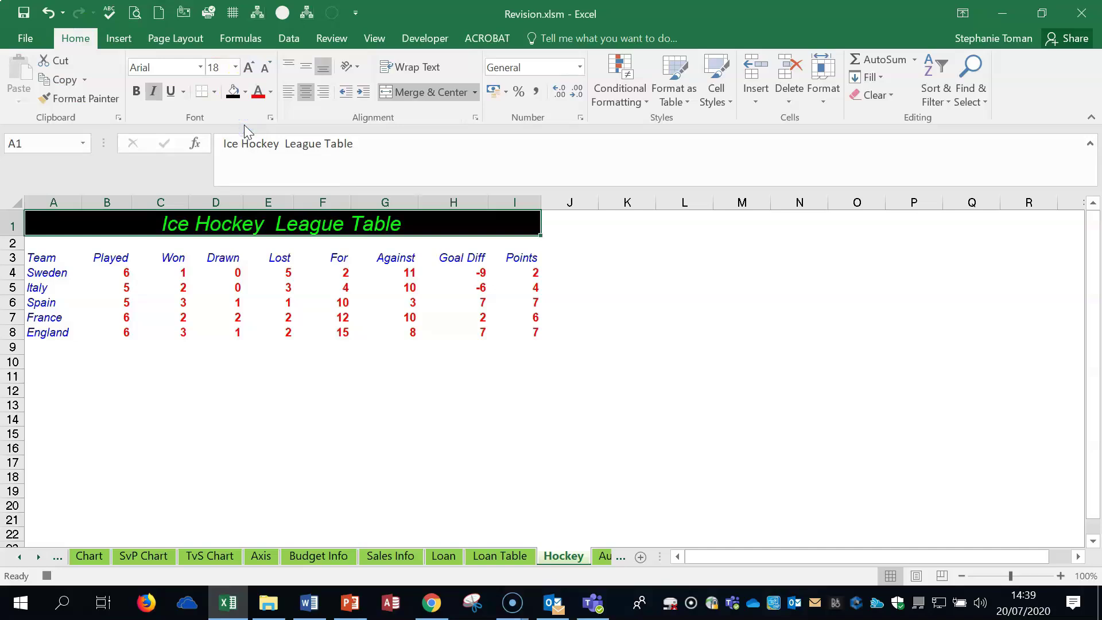
{"action": "left_click", "coordinate": [270, 92]}
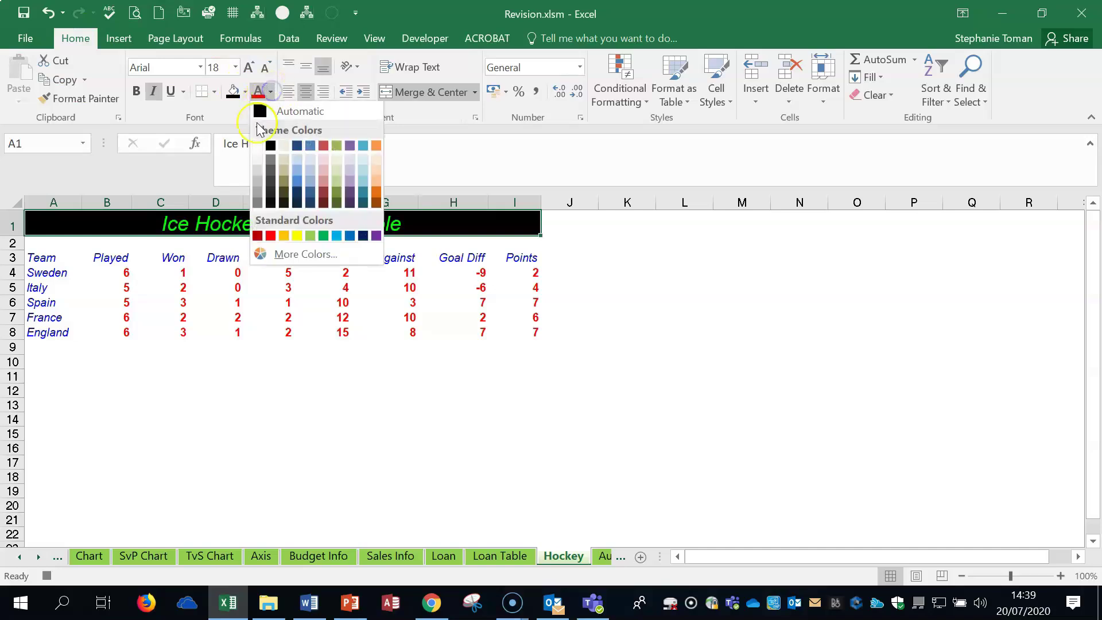
{"action": "left_click", "coordinate": [257, 143]}
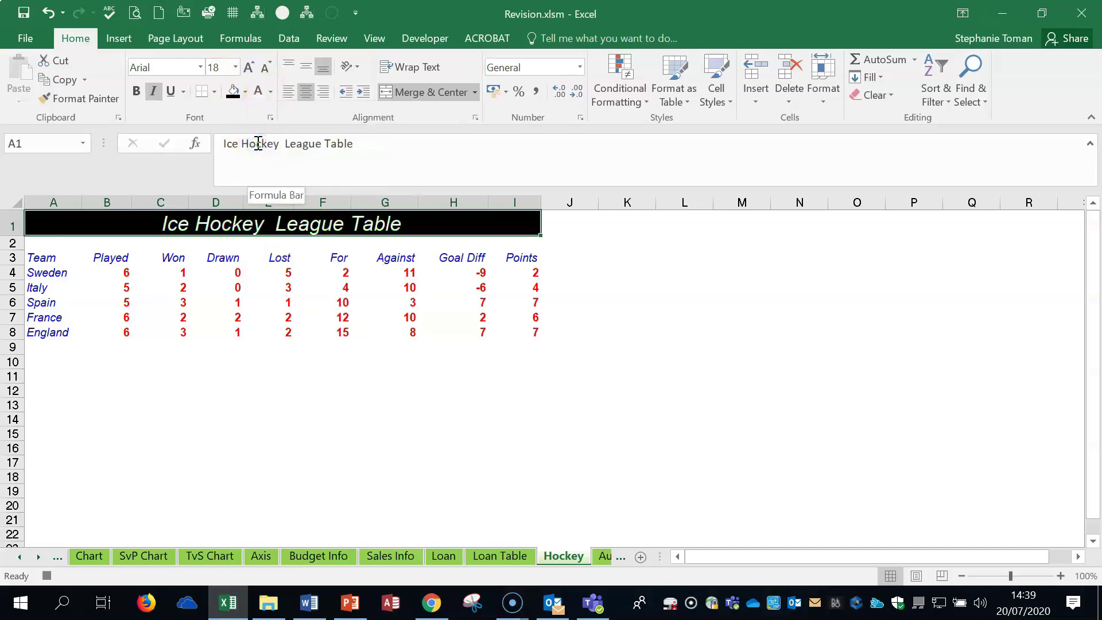
Increase the merged title's font size to 20, stop recording the macro and select an empty cell outside the table.
{"action": "left_click", "coordinate": [250, 68]}
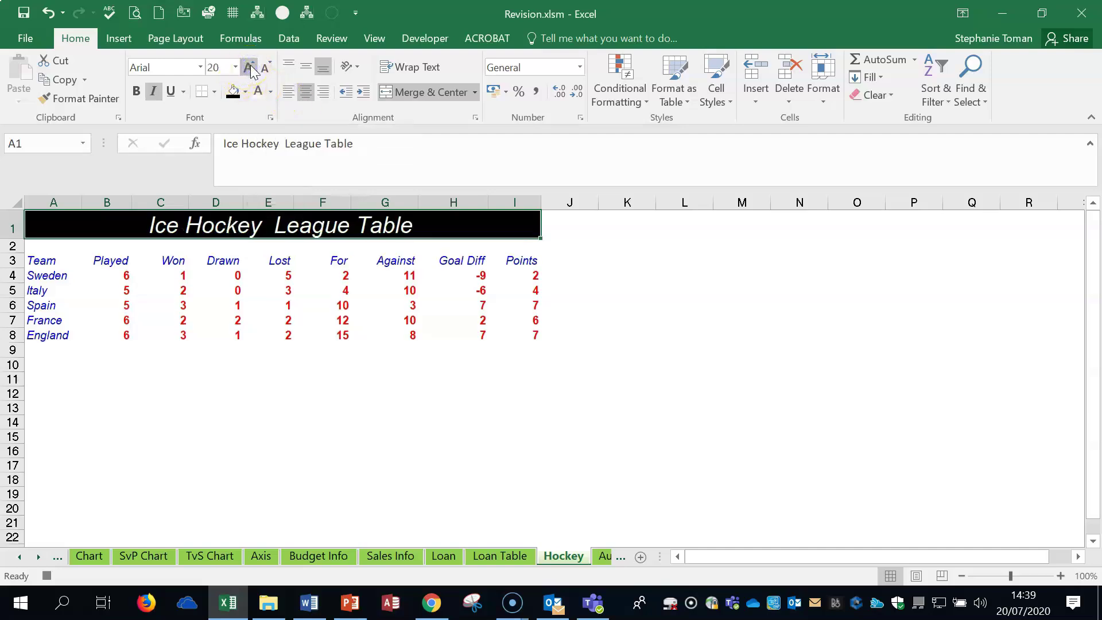
{"action": "left_click", "coordinate": [47, 576]}
{"action": "left_click", "coordinate": [768, 348]}
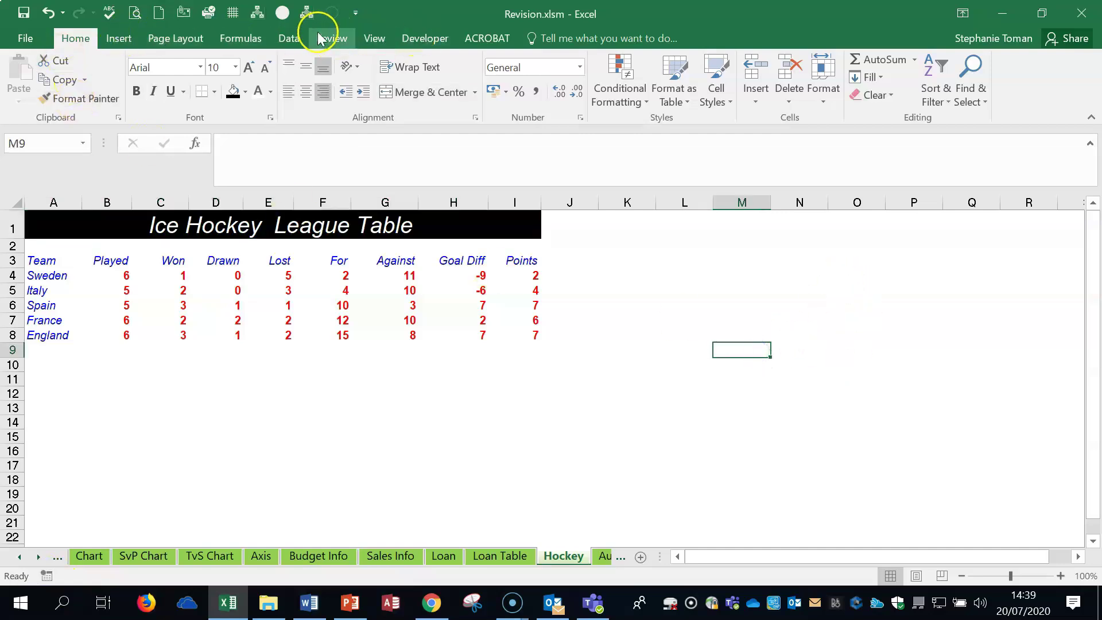
Check the workbook's macro list for the recorded formatting macro, without running it.
{"action": "left_click", "coordinate": [425, 38]}
{"action": "left_click", "coordinate": [51, 77]}
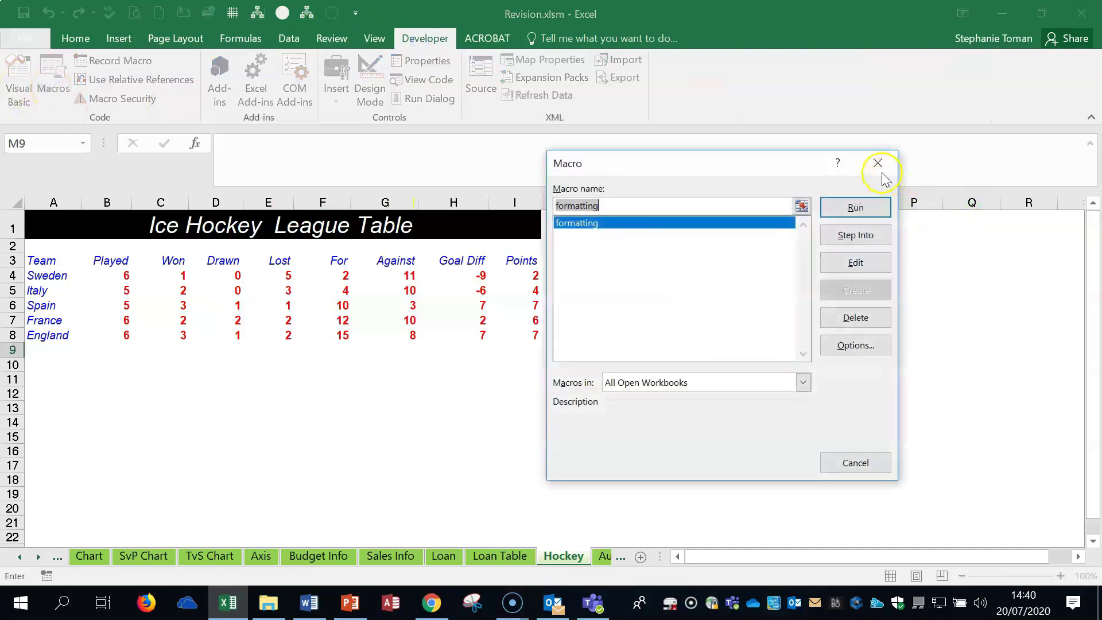
{"action": "left_click", "coordinate": [876, 164]}
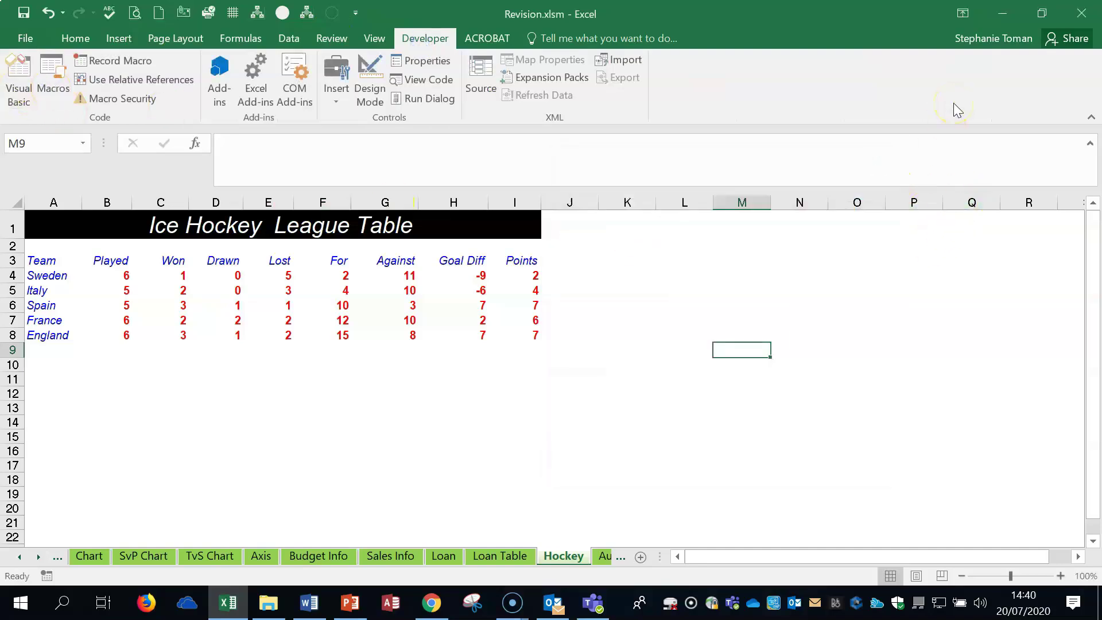
Switch to the Advanced Spreadsheets Weekly document in Word and read the Q46 auditing task.
{"action": "left_click", "coordinate": [39, 556]}
{"action": "left_click", "coordinate": [42, 558]}
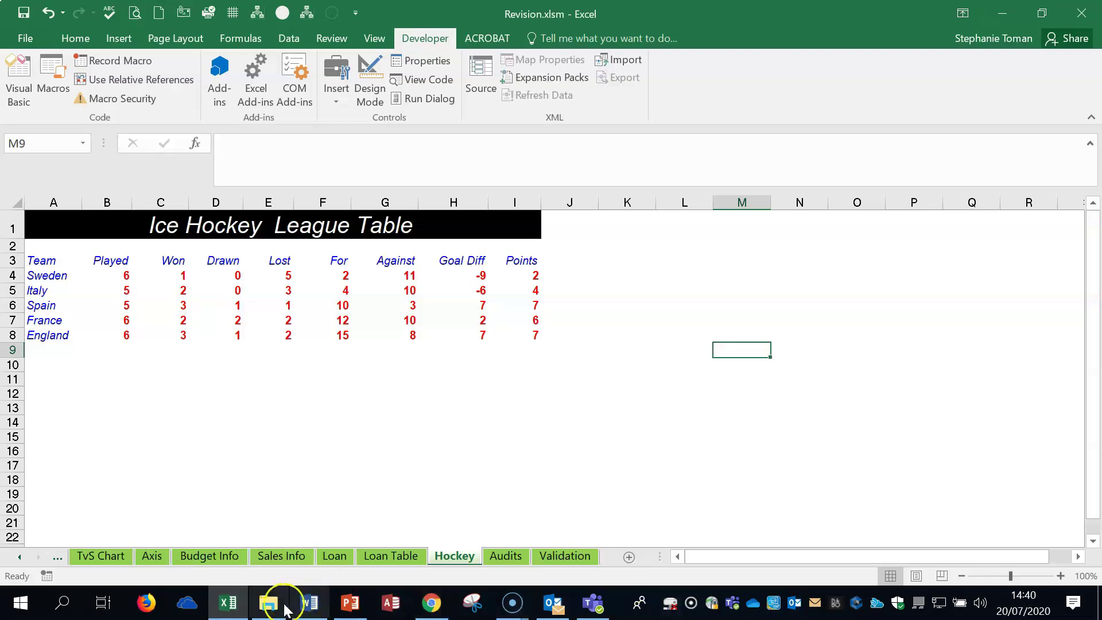
{"action": "left_click", "coordinate": [308, 602]}
{"action": "scroll", "coordinate": [320, 453], "scroll_direction": "down", "scroll_amount": 5}
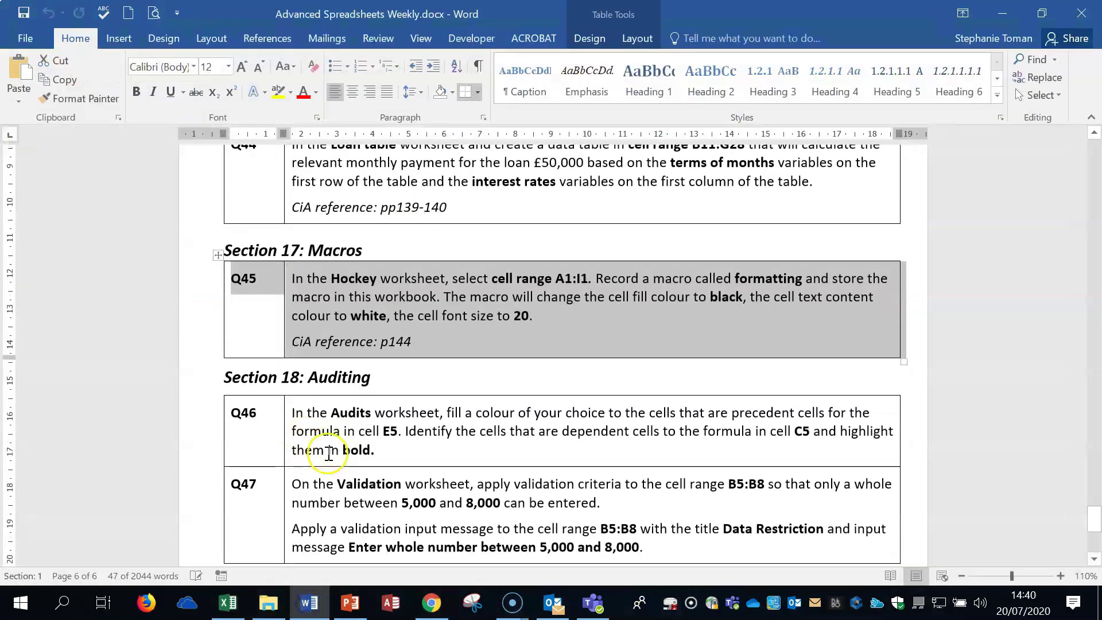
{"action": "left_click", "coordinate": [193, 345]}
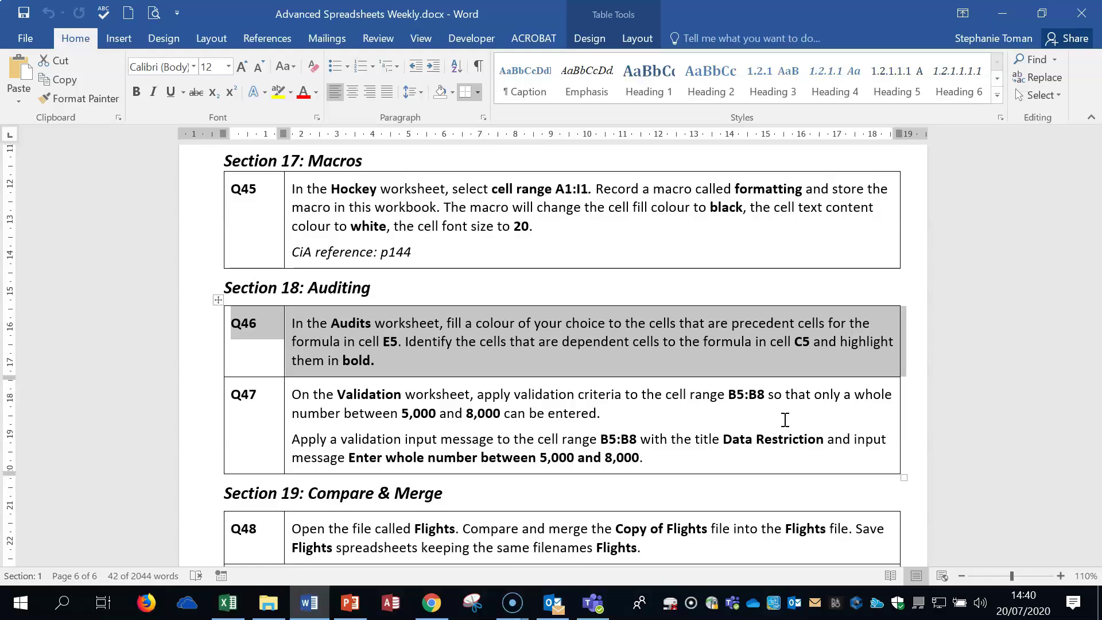
{"action": "left_click", "coordinate": [644, 357]}
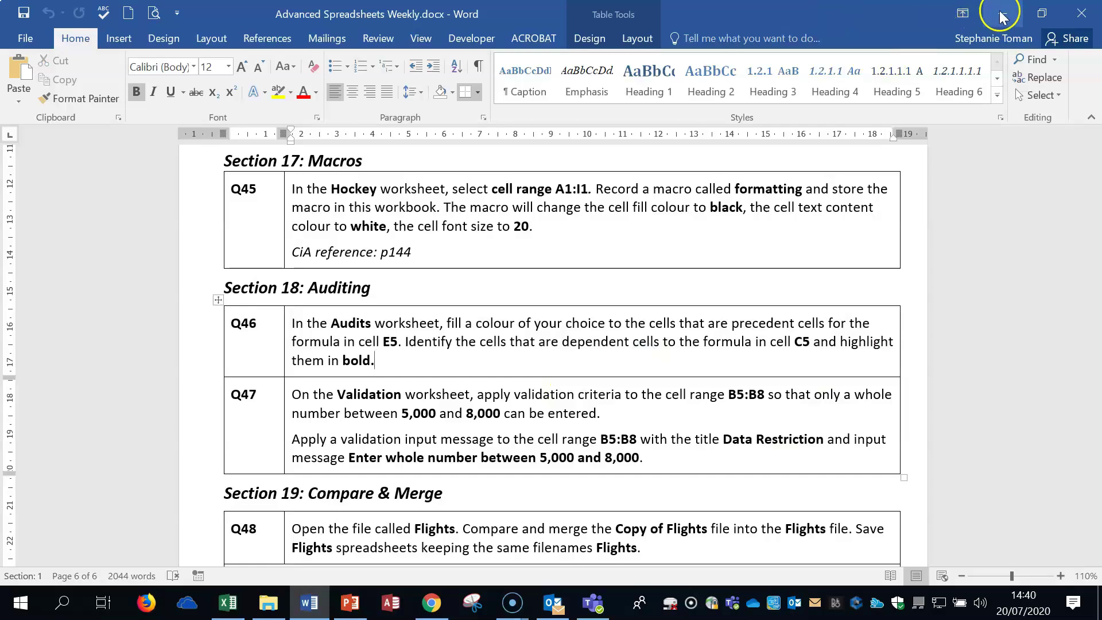
{"action": "left_click", "coordinate": [1002, 12]}
In Excel's Audits worksheet, trace the precedents of the total formula in cell E4.
{"action": "left_click", "coordinate": [505, 555]}
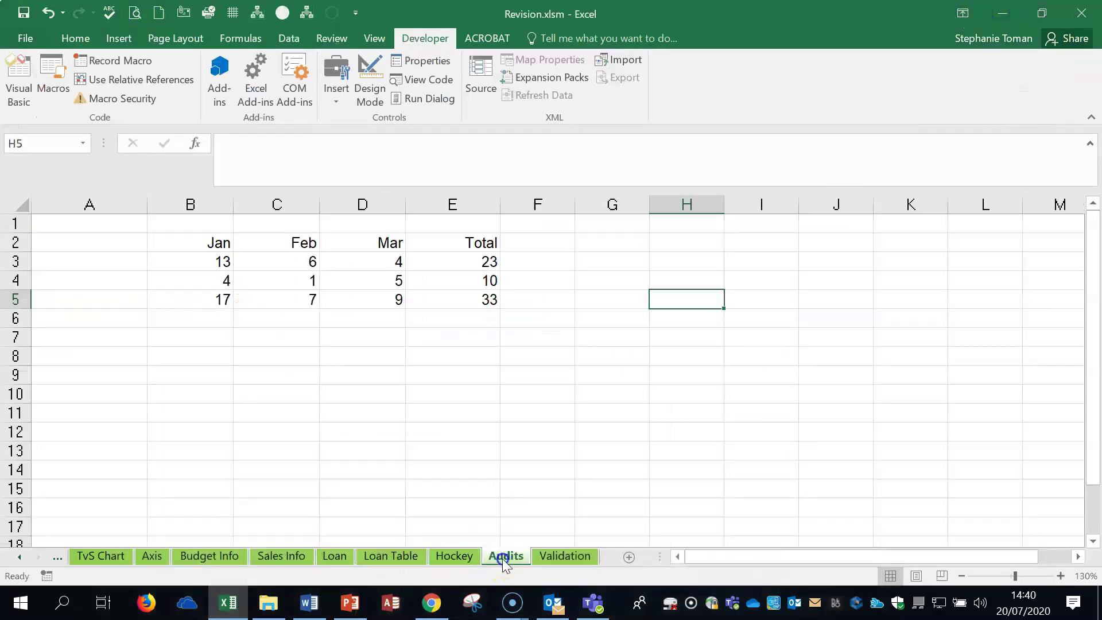
{"action": "left_click", "coordinate": [609, 357]}
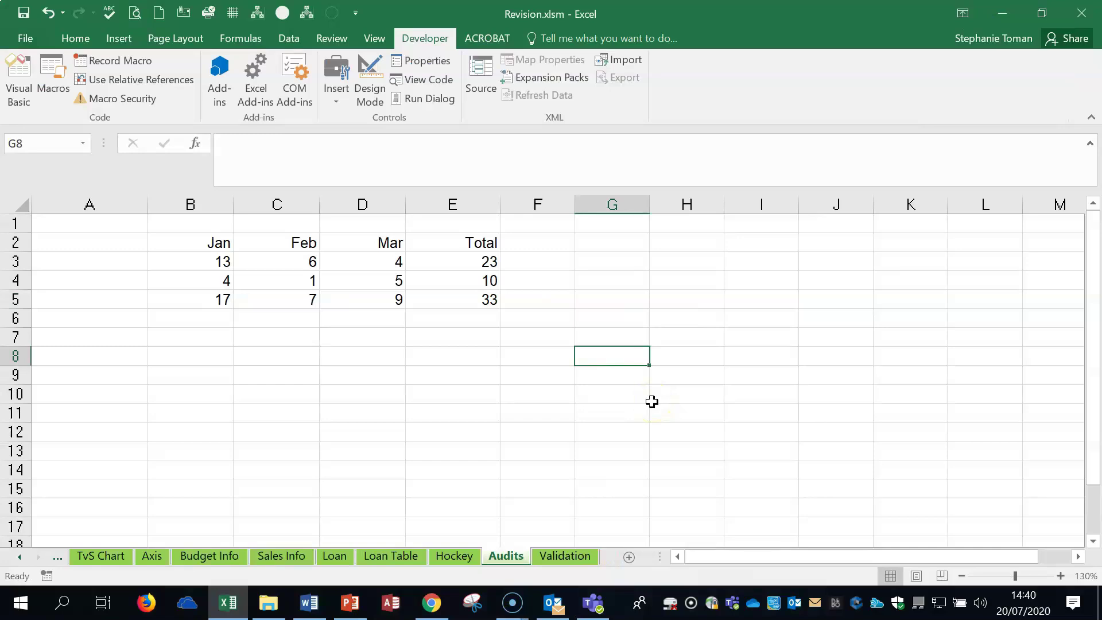
{"action": "left_click", "coordinate": [484, 281]}
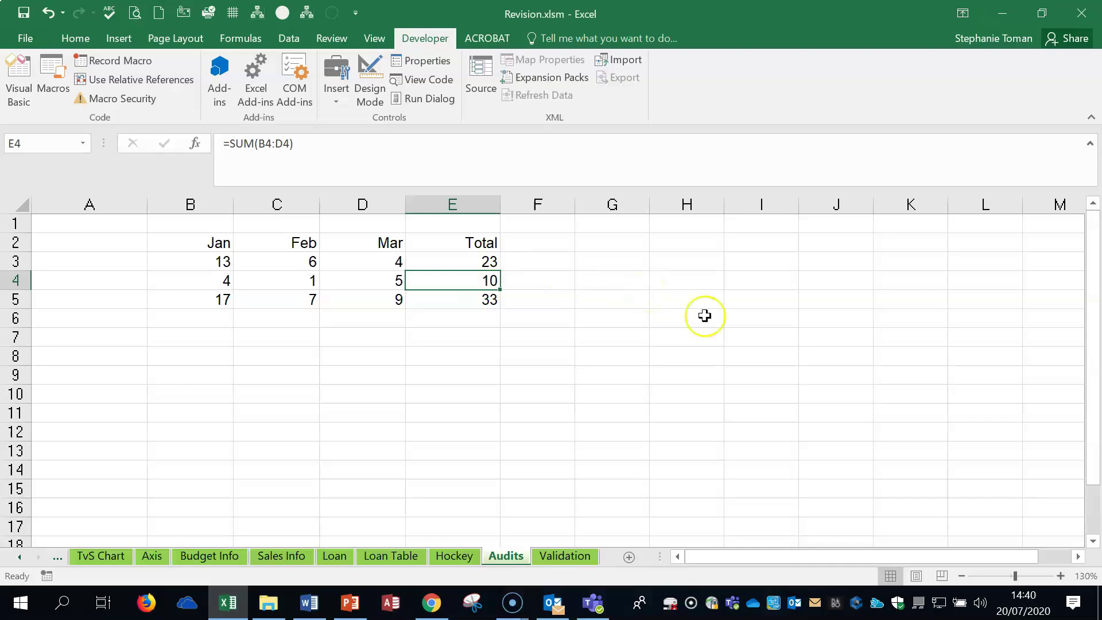
{"action": "left_click", "coordinate": [226, 39]}
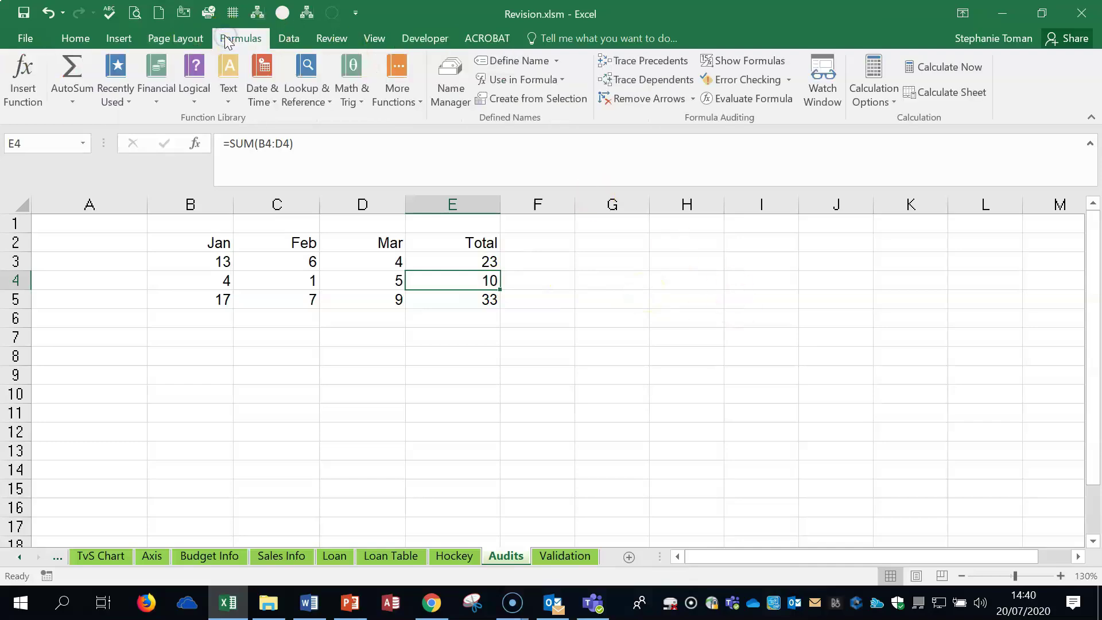
{"action": "left_click", "coordinate": [654, 61]}
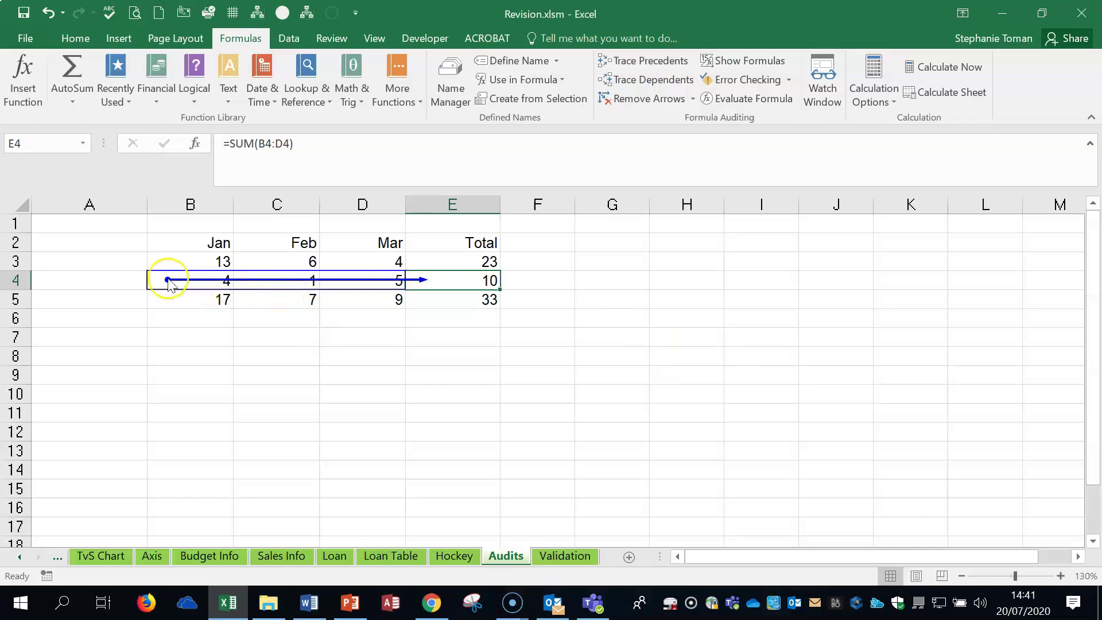
{"action": "left_click", "coordinate": [565, 313]}
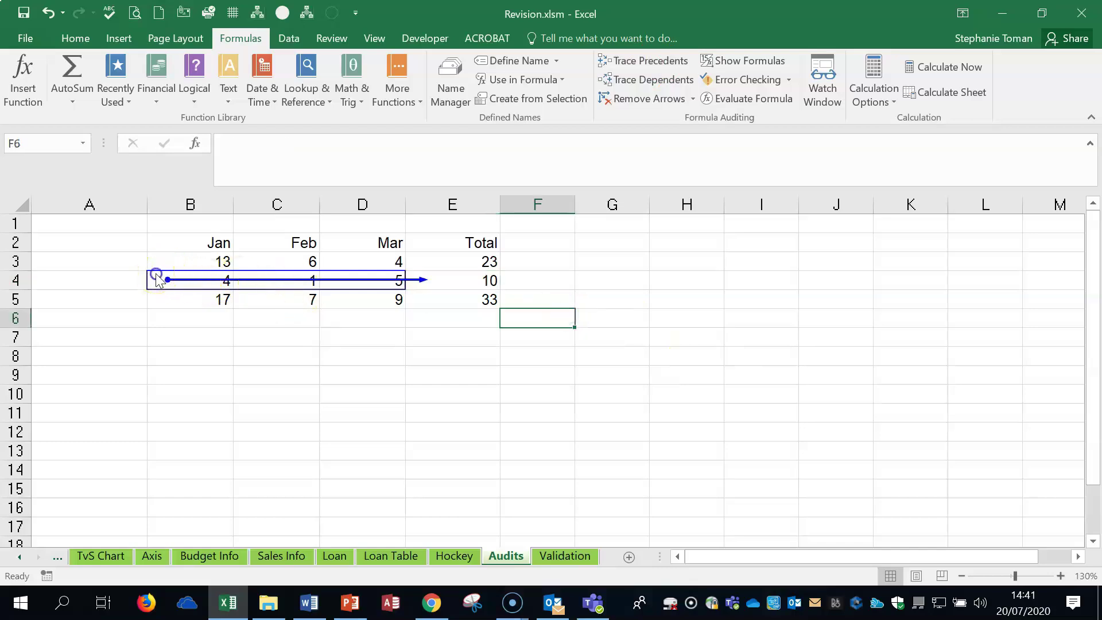
Make cells B4:E4 on the Audits worksheet bold.
{"action": "left_click", "coordinate": [483, 281]}
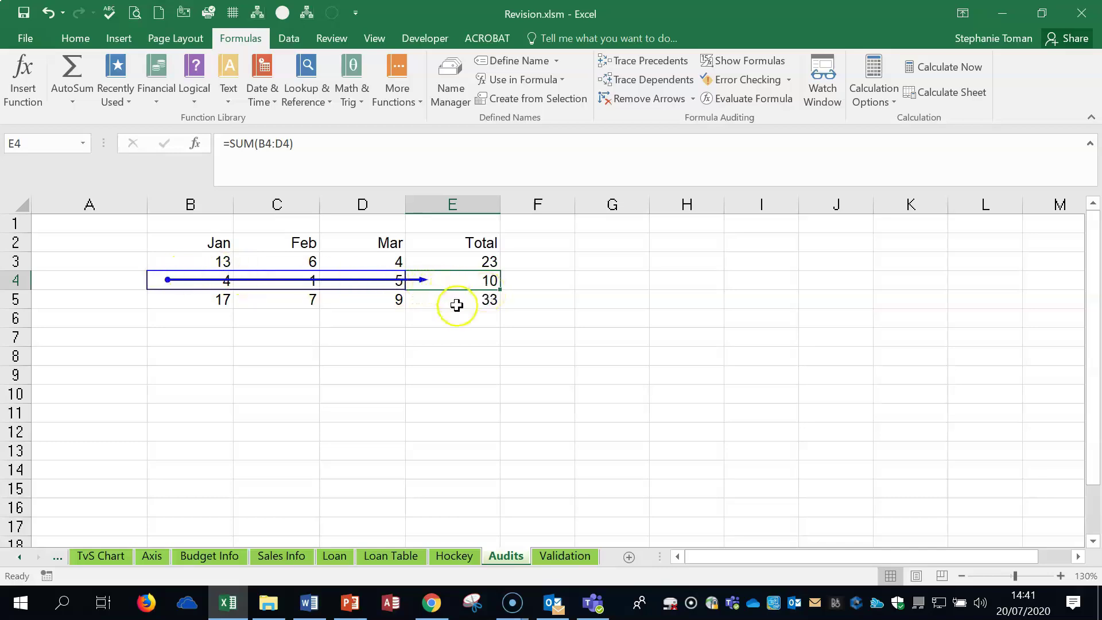
{"action": "left_click_drag", "start_coordinate": [223, 274], "coordinate": [450, 275]}
{"action": "left_click", "coordinate": [73, 37]}
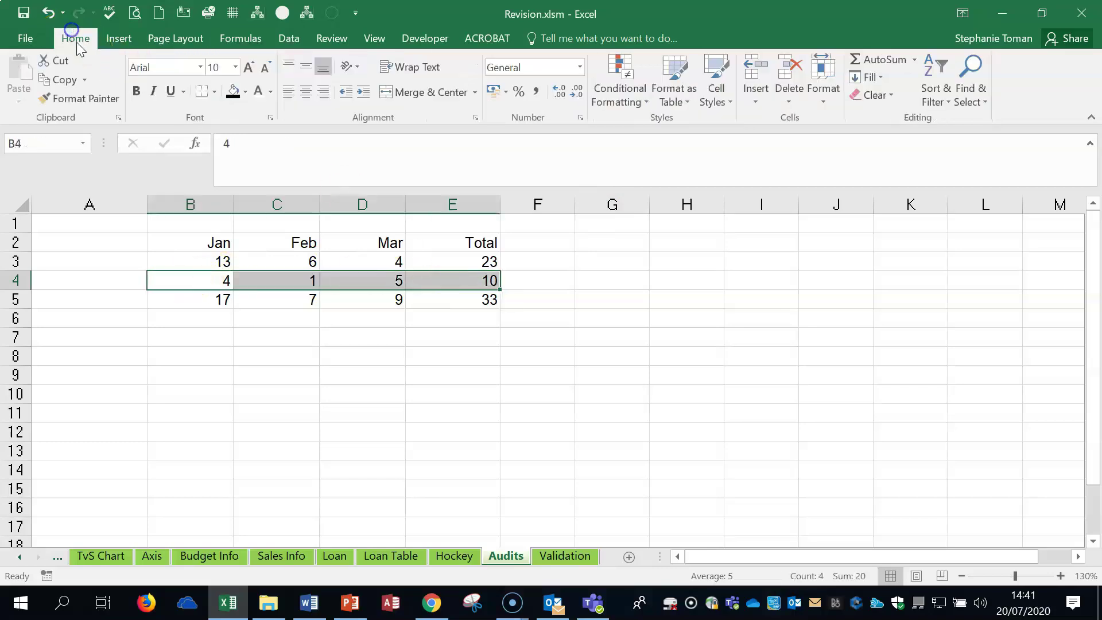
{"action": "left_click", "coordinate": [136, 91]}
{"action": "left_click", "coordinate": [669, 324]}
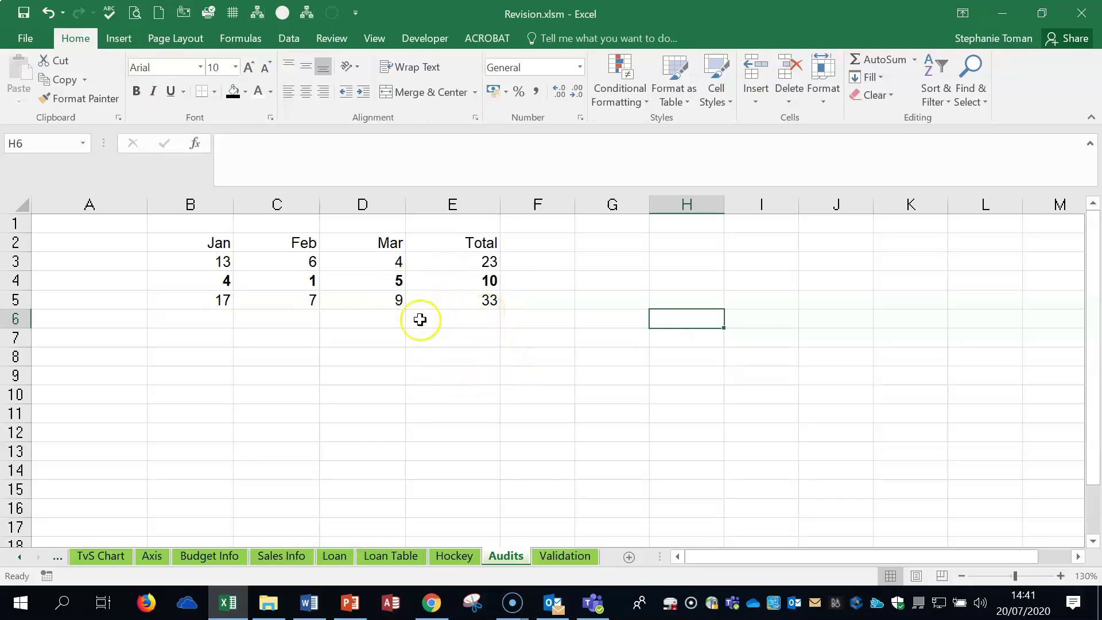
Trace the dependents of the formula in cell C5 on the Audits worksheet.
{"action": "left_click", "coordinate": [285, 298]}
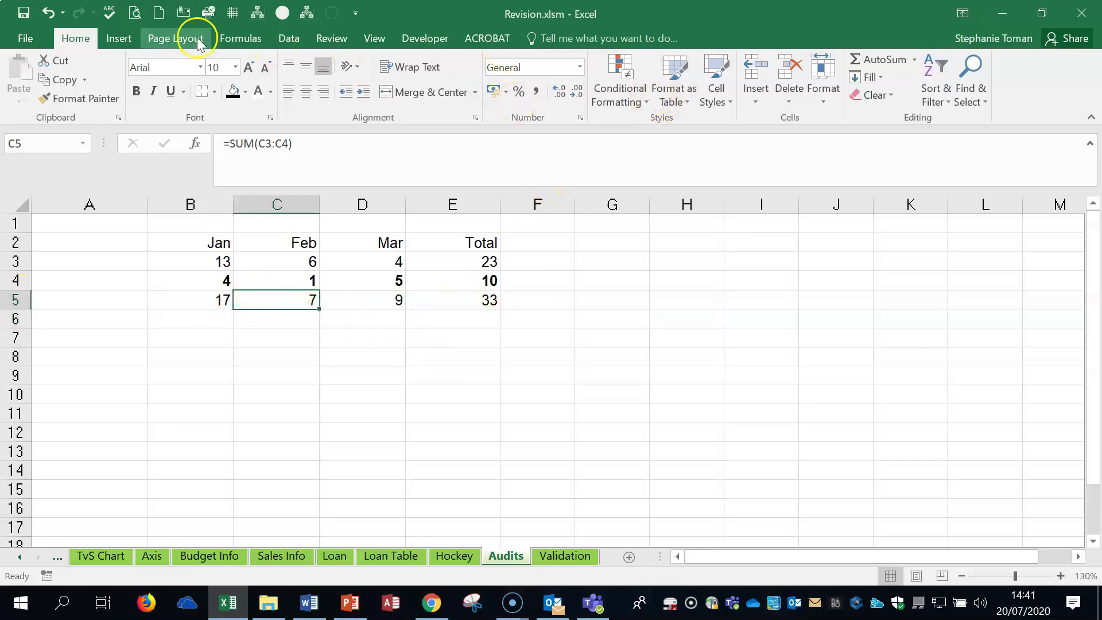
{"action": "left_click", "coordinate": [240, 38]}
{"action": "left_click", "coordinate": [631, 79]}
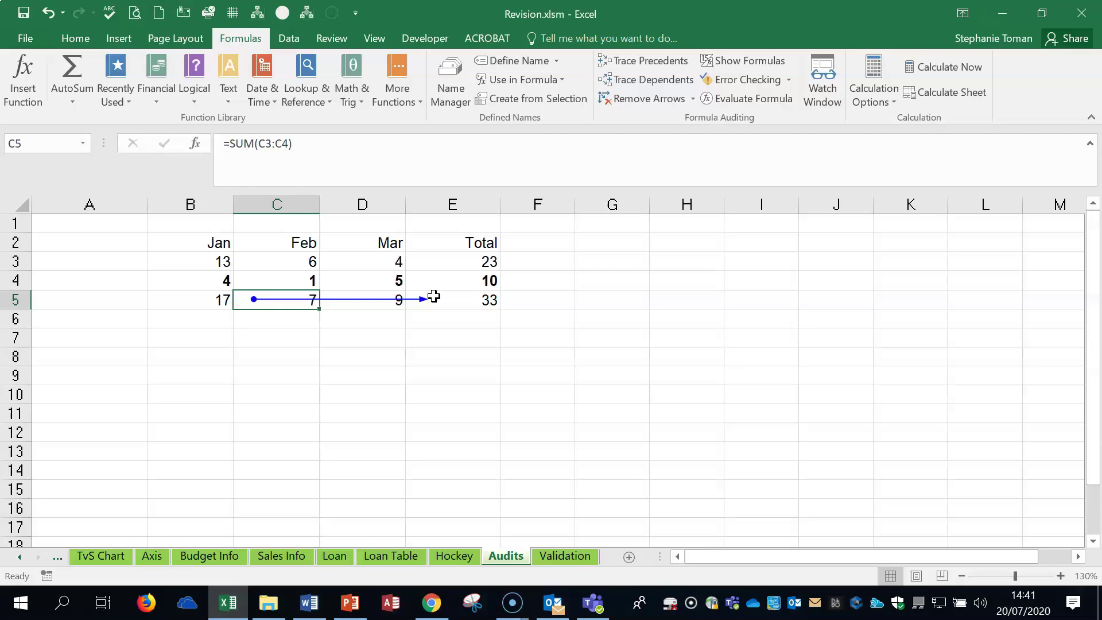
Open the Validation worksheet, switch to Word, read Q47 and copy its message text "Enter whole number between 5,000 and 8,000.".
{"action": "left_click", "coordinate": [565, 557]}
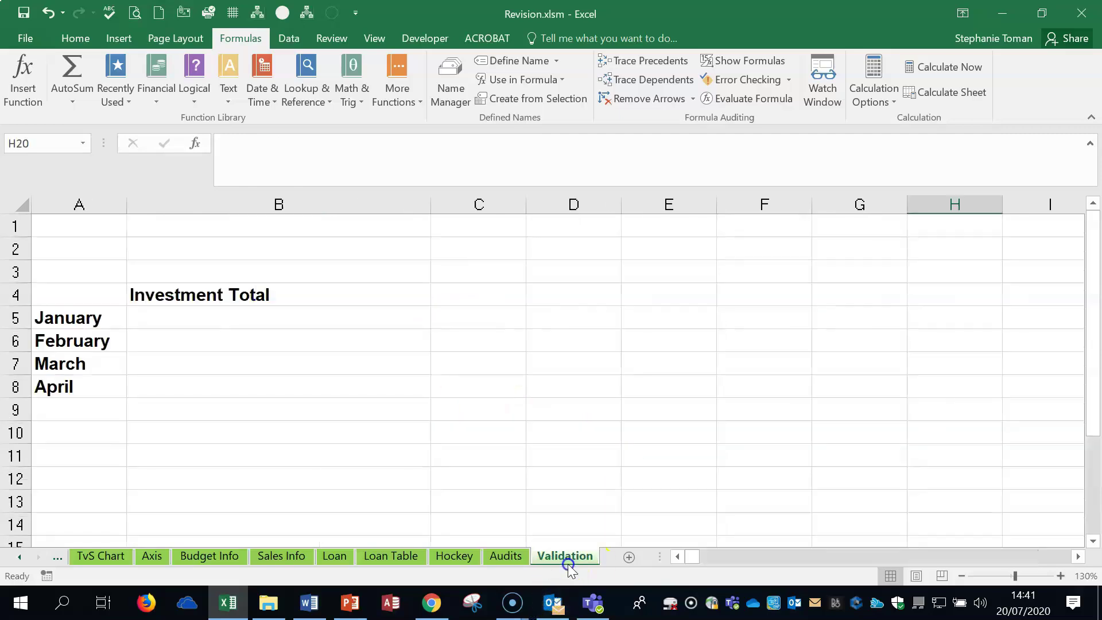
{"action": "left_click", "coordinate": [310, 602]}
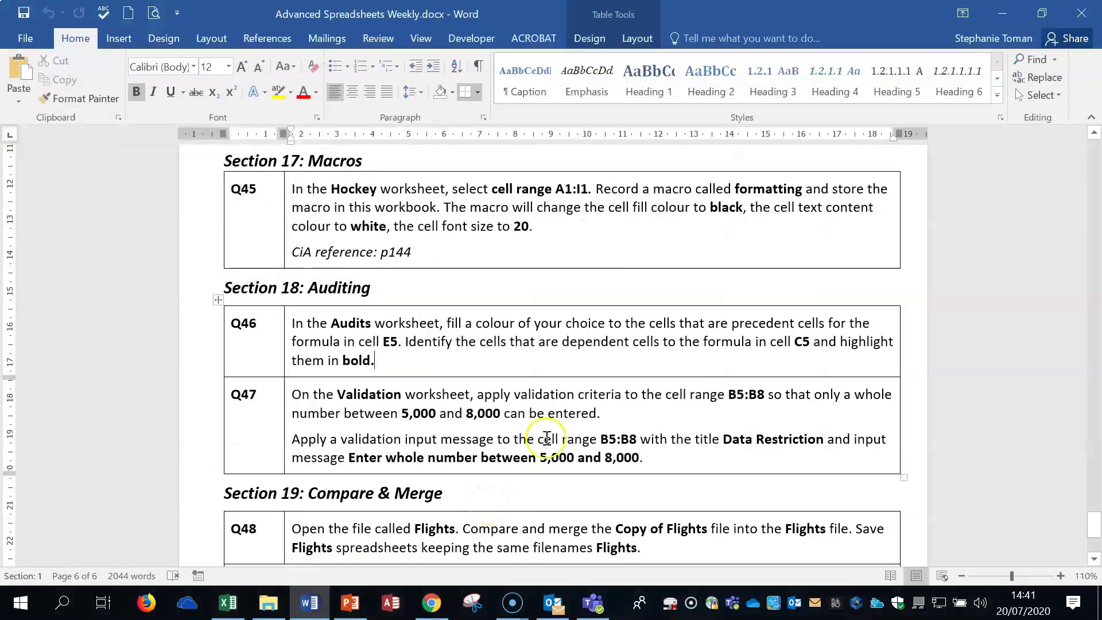
{"action": "scroll", "coordinate": [547, 436], "scroll_direction": "down", "scroll_amount": 1}
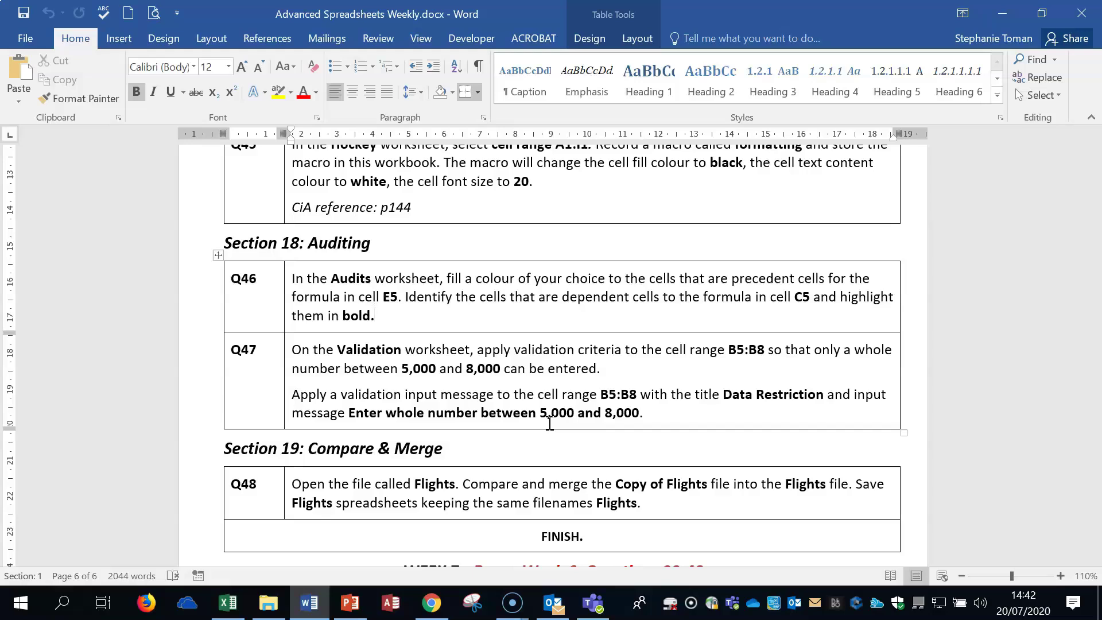
{"action": "left_click", "coordinate": [348, 413]}
{"action": "left_click_drag", "start_coordinate": [348, 413], "coordinate": [654, 414]}
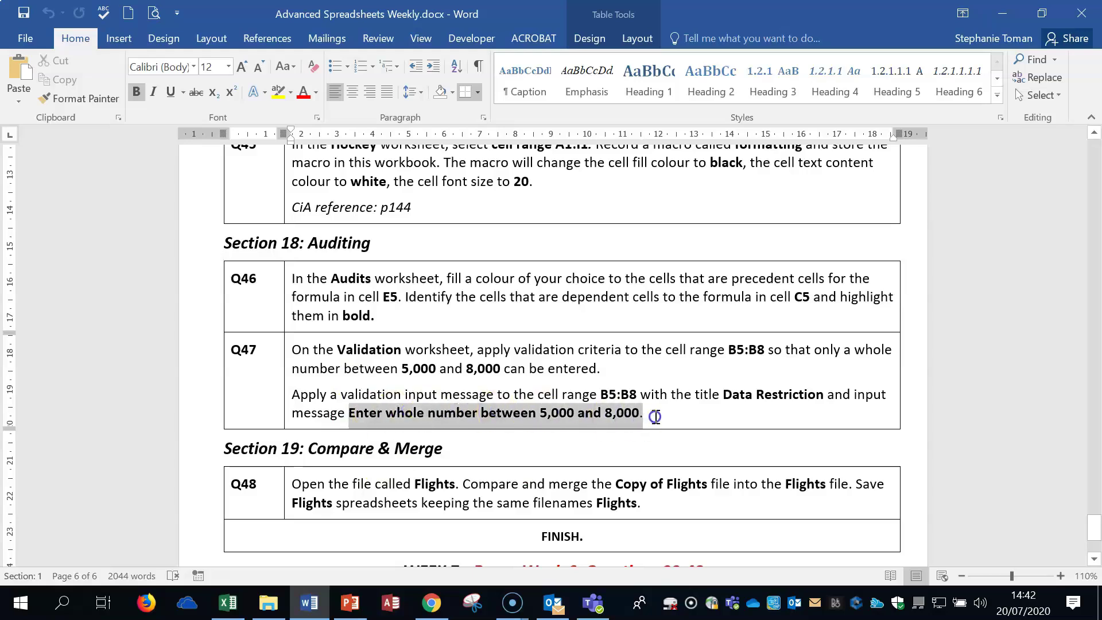
{"action": "right_click", "coordinate": [621, 416]}
{"action": "left_click", "coordinate": [675, 119]}
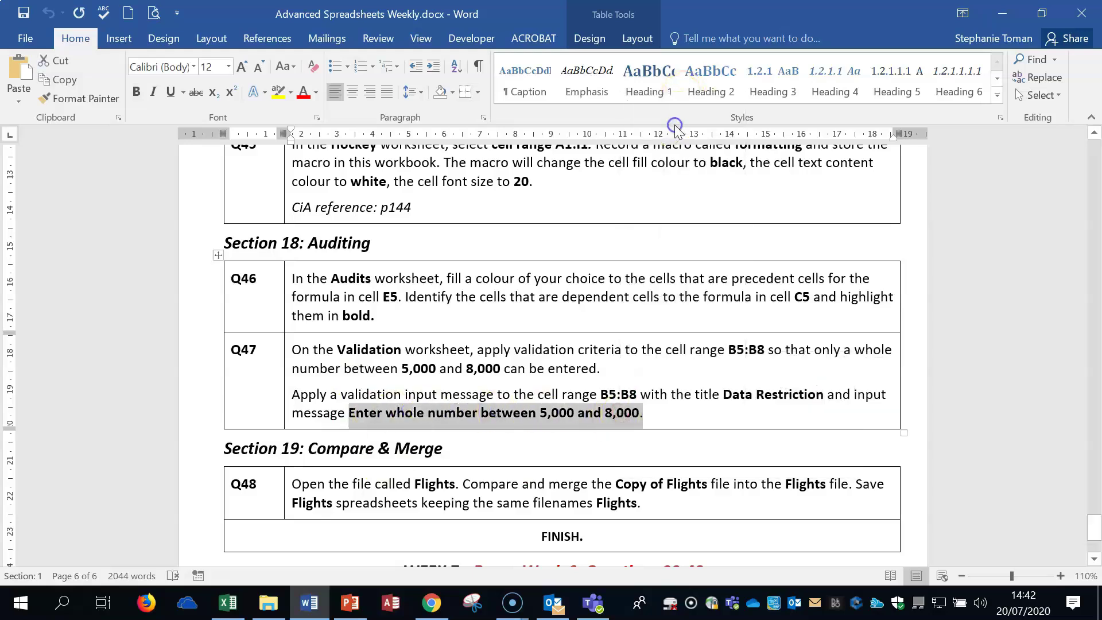
Back in Excel, set data validation criteria for B5:B8 on the Validation worksheet to whole numbers between 5000 and 8000.
{"action": "left_click", "coordinate": [1001, 12]}
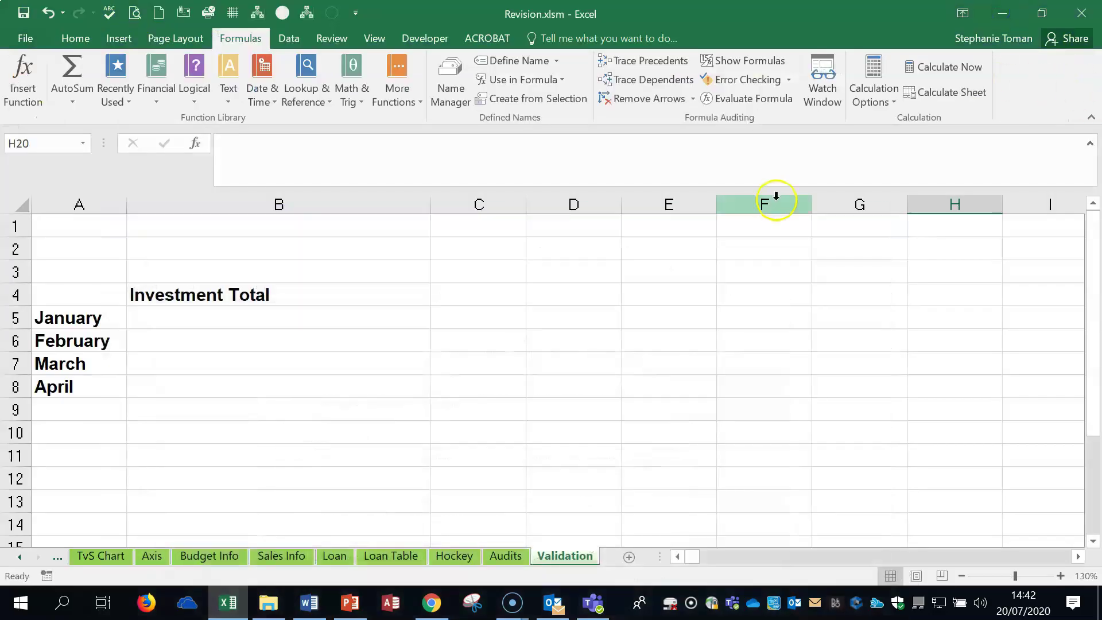
{"action": "left_click", "coordinate": [160, 319]}
{"action": "left_click_drag", "start_coordinate": [161, 319], "coordinate": [167, 389]}
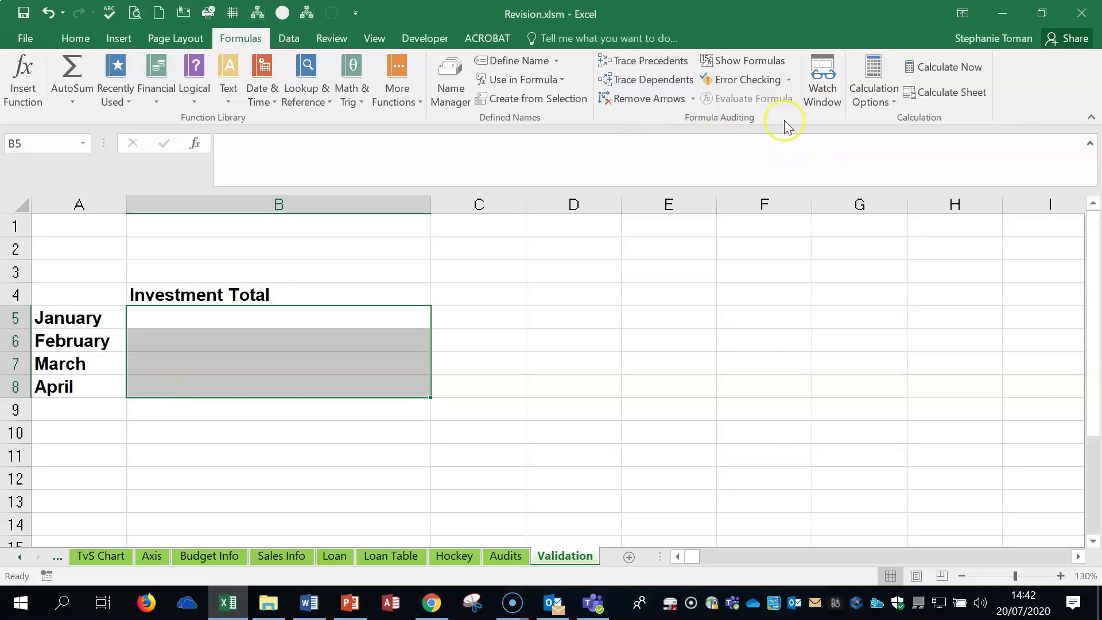
{"action": "left_click", "coordinate": [289, 38]}
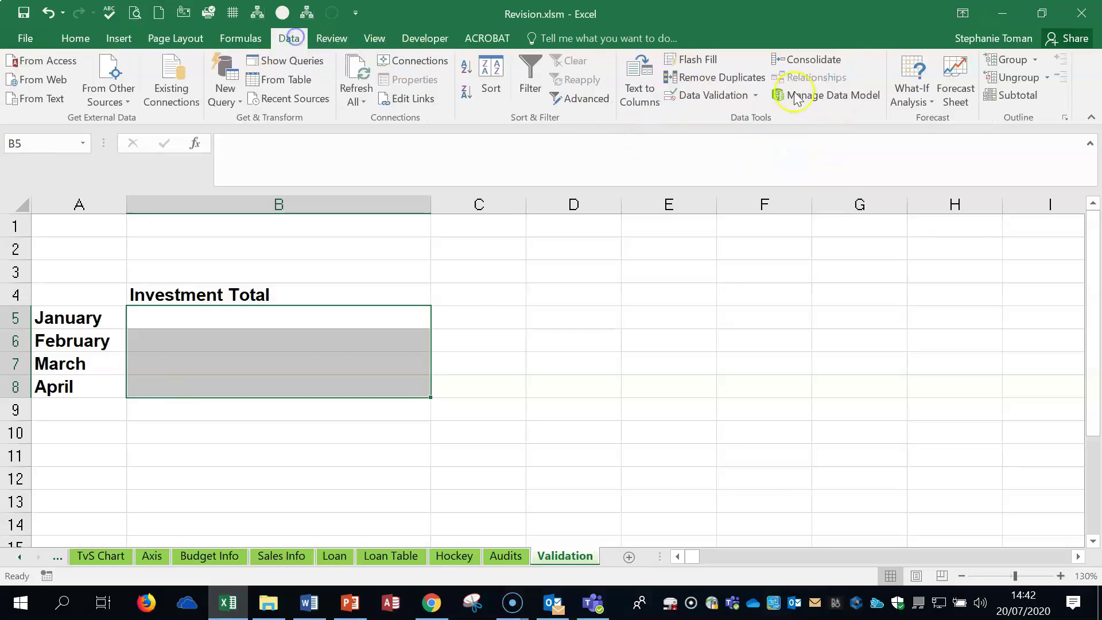
{"action": "left_click", "coordinate": [755, 95]}
{"action": "left_click", "coordinate": [713, 113]}
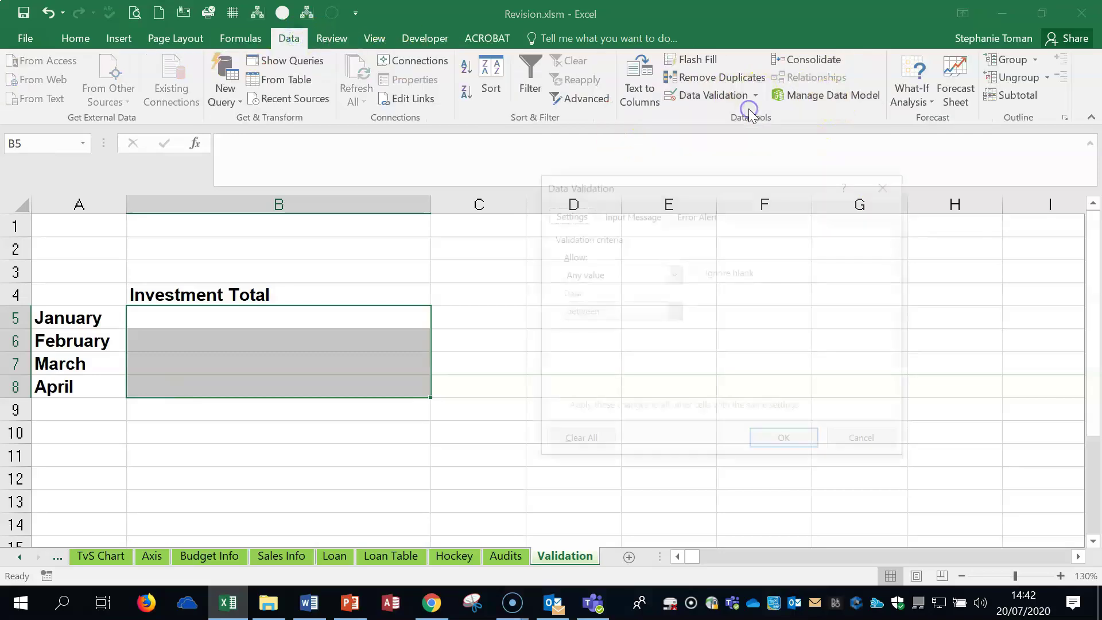
{"action": "left_click", "coordinate": [673, 274]}
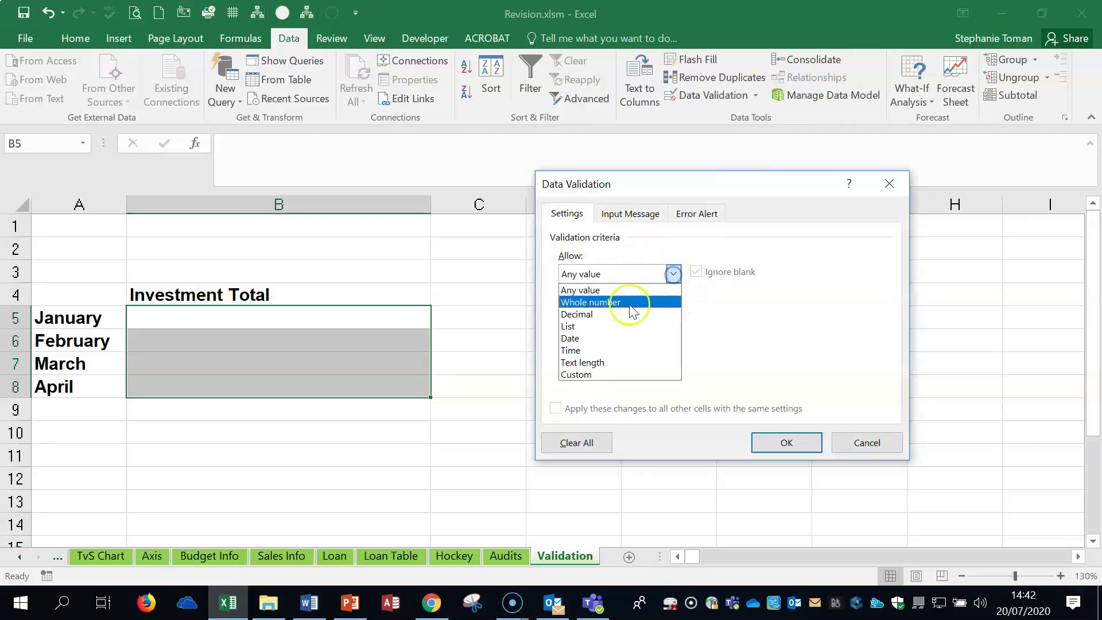
{"action": "left_click", "coordinate": [631, 306]}
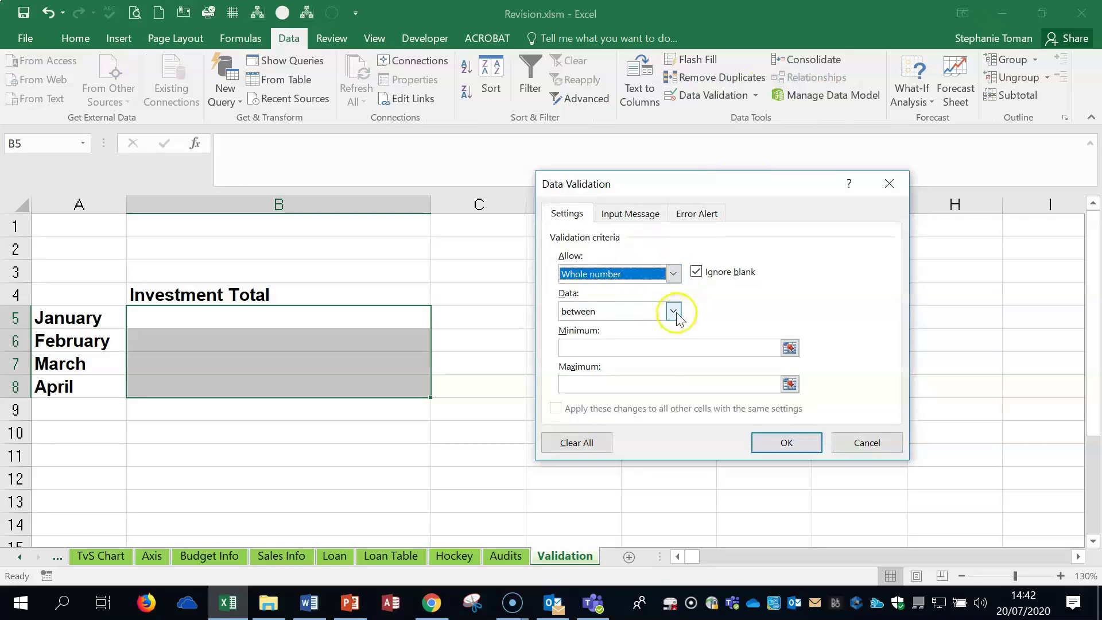
{"action": "left_click", "coordinate": [571, 350]}
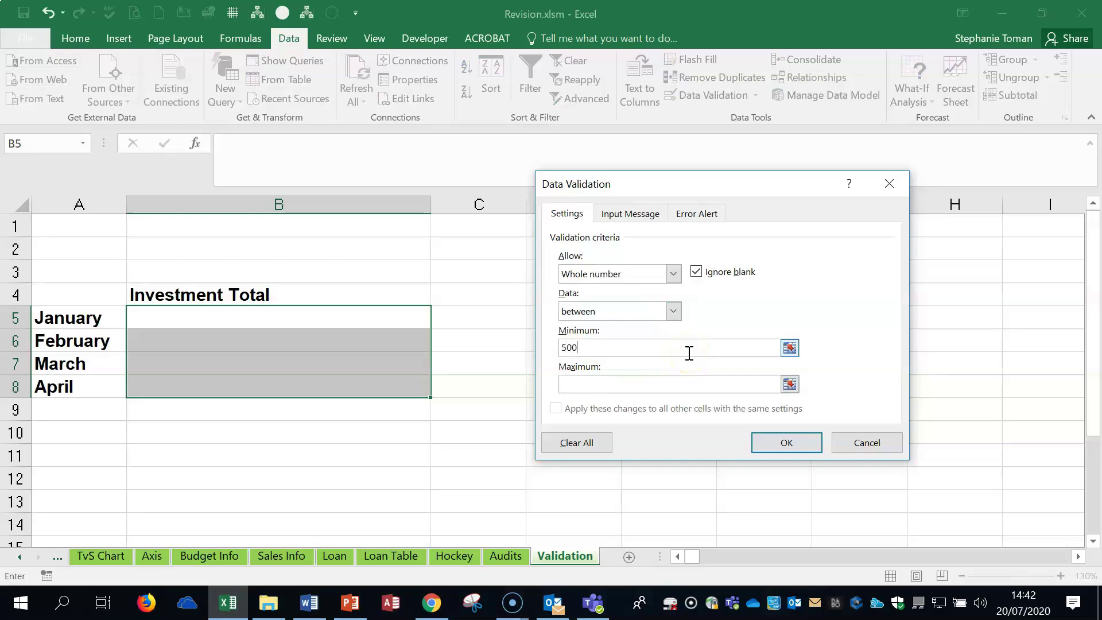
{"action": "left_click", "coordinate": [586, 380]}
Add the input message titled Data Restriction with the pasted text "Enter whole number between 5,000 and 8,000." and apply the validation.
{"action": "left_click", "coordinate": [631, 213]}
{"action": "left_click", "coordinate": [579, 349]}
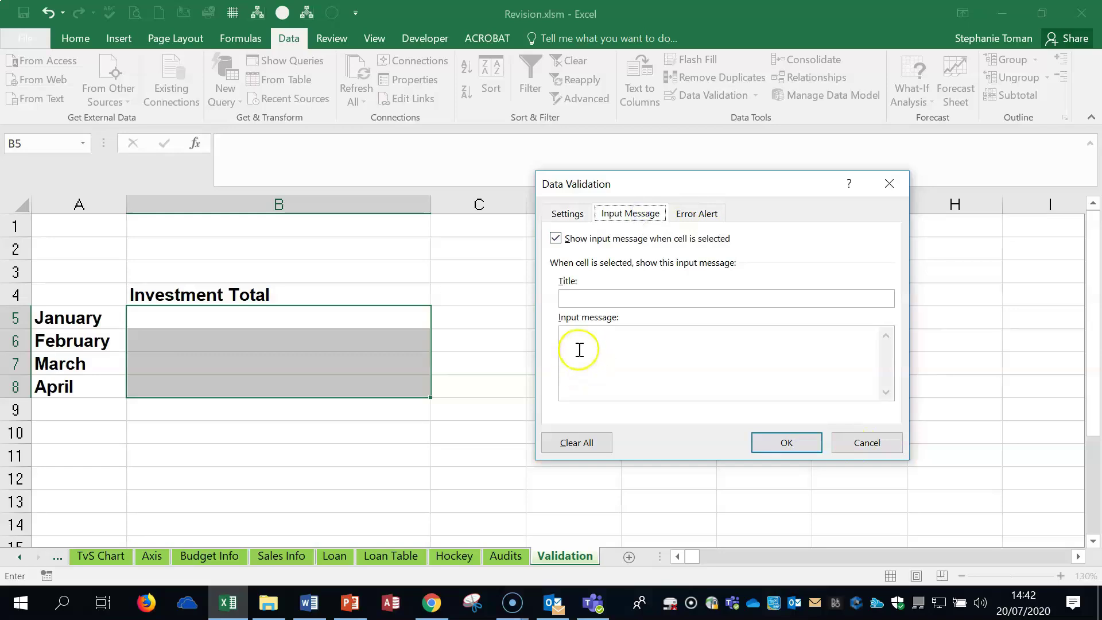
{"action": "right_click", "coordinate": [577, 348]}
{"action": "left_click", "coordinate": [622, 398]}
{"action": "left_click", "coordinate": [570, 298]}
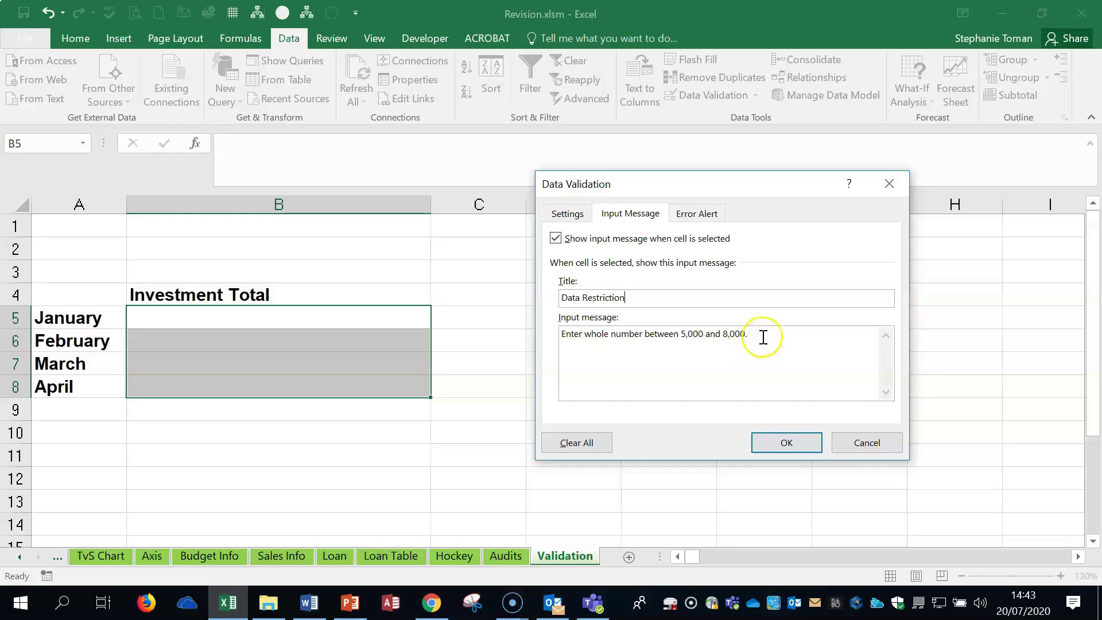
{"action": "left_click", "coordinate": [688, 212]}
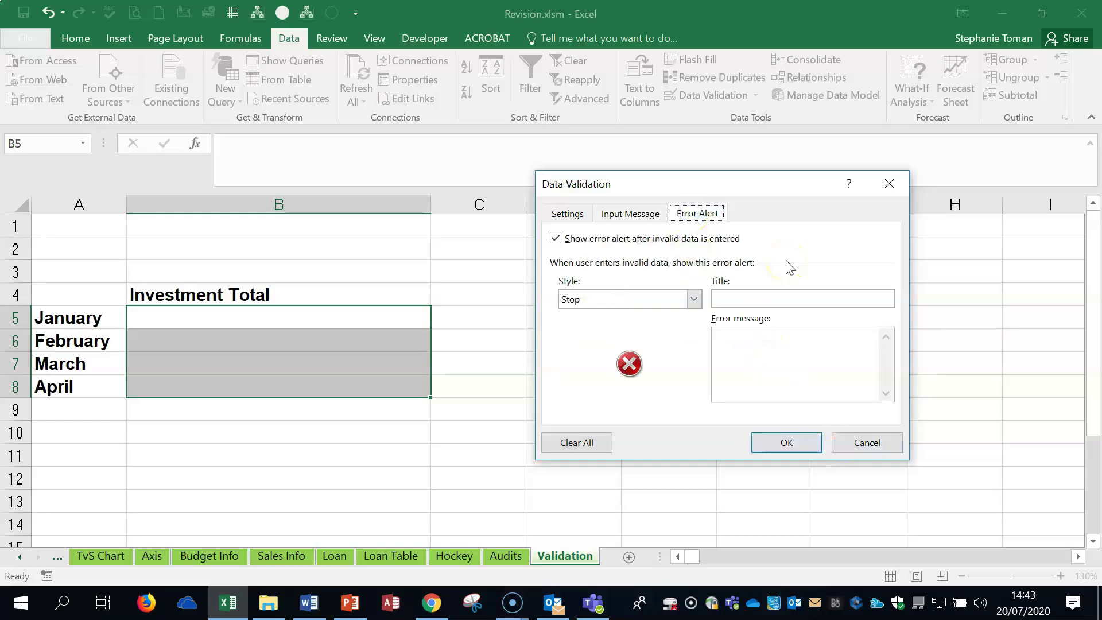
{"action": "left_click", "coordinate": [791, 442]}
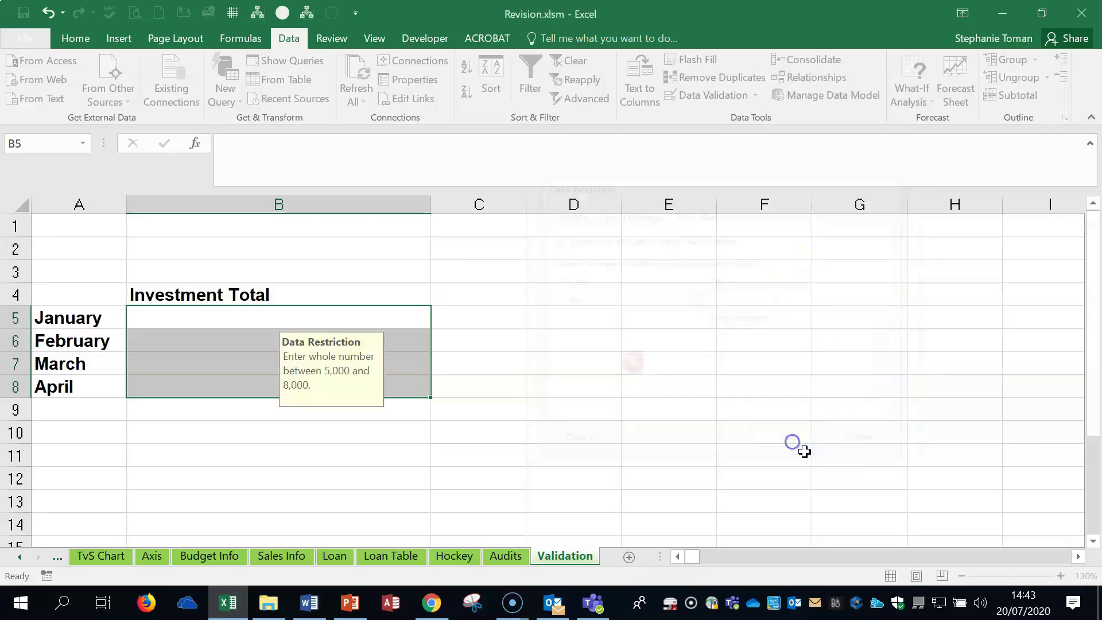
Check the input message in individual cells of B5:B8 on the Validation worksheet and close the workbook.
{"action": "left_click", "coordinate": [234, 348]}
{"action": "left_click", "coordinate": [248, 389]}
{"action": "left_click", "coordinate": [247, 356]}
{"action": "left_click", "coordinate": [263, 338]}
{"action": "left_click", "coordinate": [263, 338]}
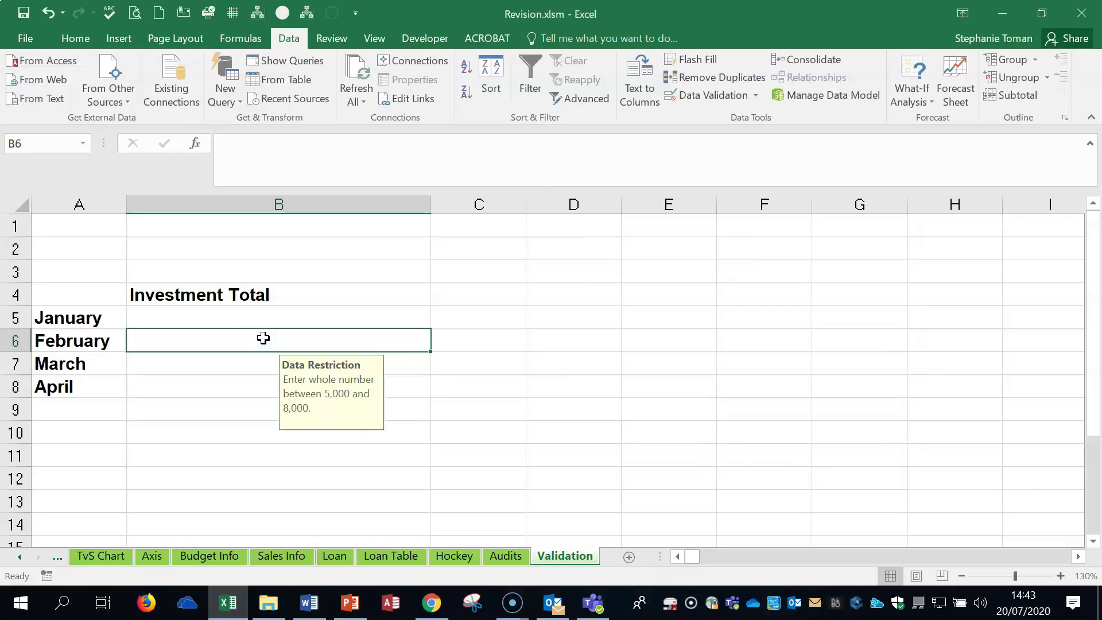
{"action": "left_click", "coordinate": [1082, 14]}
{"action": "left_click", "coordinate": [541, 322]}
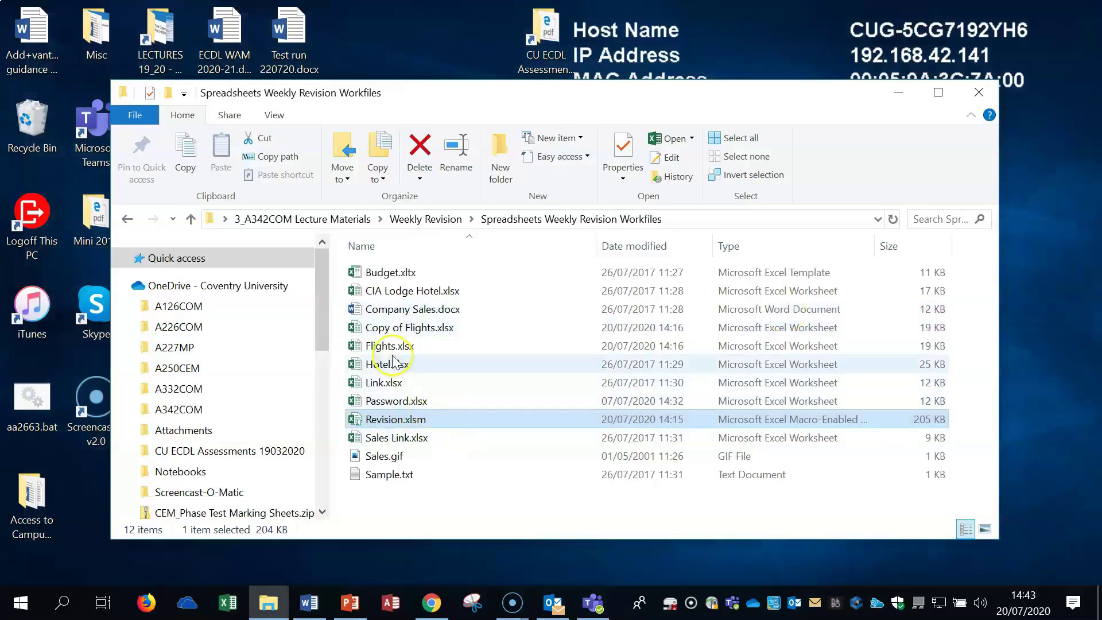
Open Flights.xlsx from the Spreadsheets Weekly Revision Workfiles folder.
{"action": "left_click", "coordinate": [390, 358]}
{"action": "left_click", "coordinate": [403, 331]}
{"action": "left_click", "coordinate": [398, 346]}
{"action": "left_click", "coordinate": [412, 328]}
{"action": "left_click", "coordinate": [387, 345]}
{"action": "left_click", "coordinate": [404, 327]}
{"action": "left_click", "coordinate": [386, 345]}
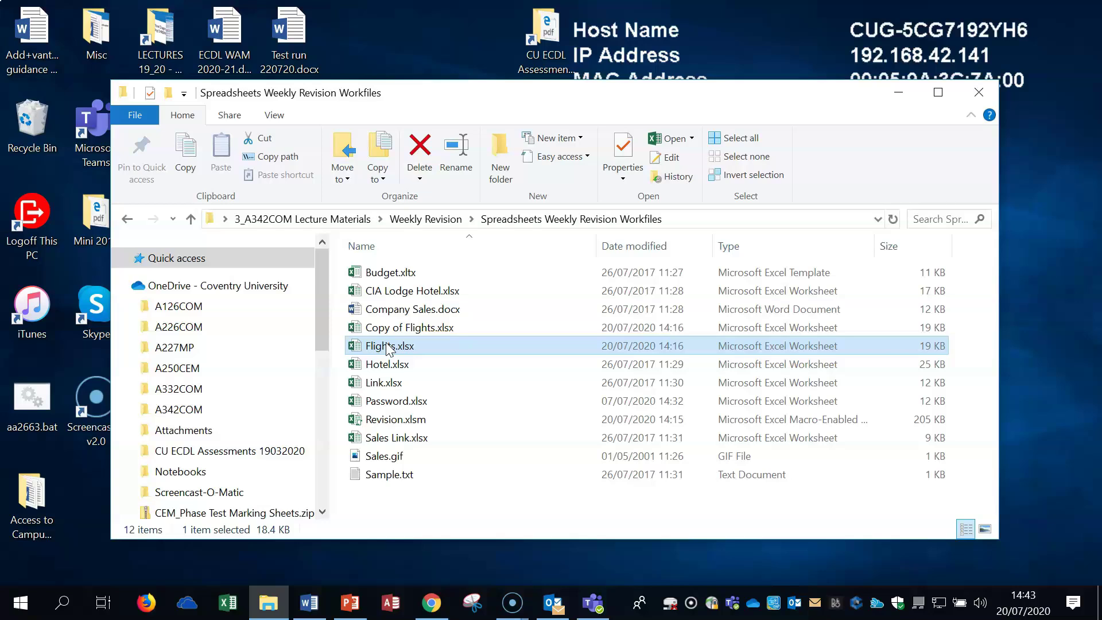
{"action": "left_click", "coordinate": [404, 347]}
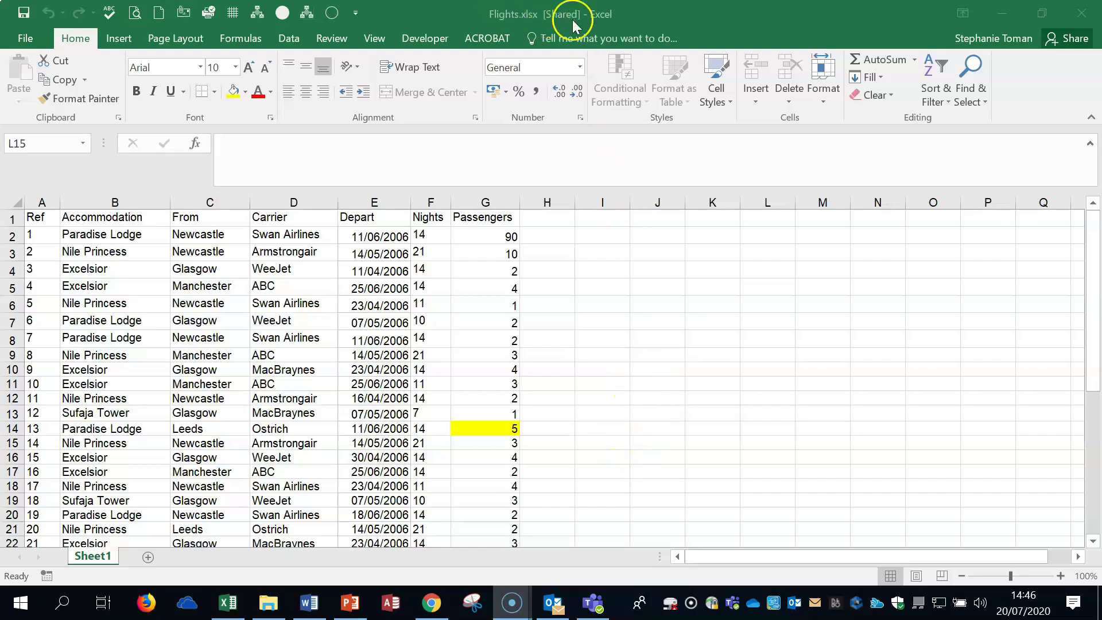
Compare and merge Copy of Flights.xlsx from the Spreadsheets Weekly Revision Workfiles folder into the shared Flights workbook, and select the changed cell G14.
{"action": "left_click", "coordinate": [333, 14]}
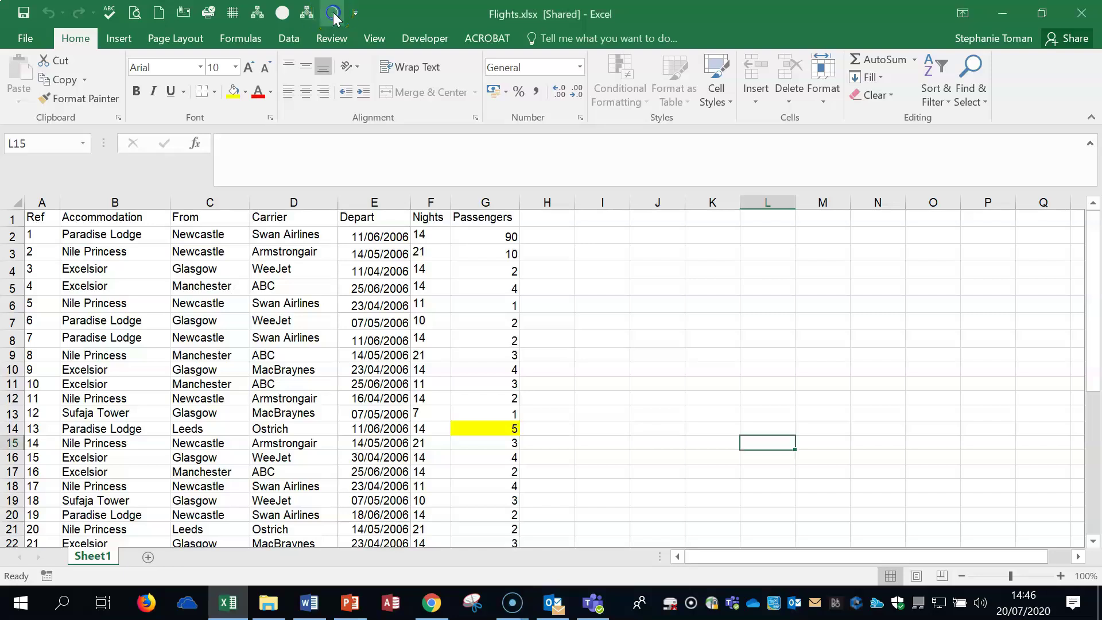
{"action": "left_click", "coordinate": [333, 15]}
{"action": "scroll", "coordinate": [539, 322], "scroll_direction": "down", "scroll_amount": 1}
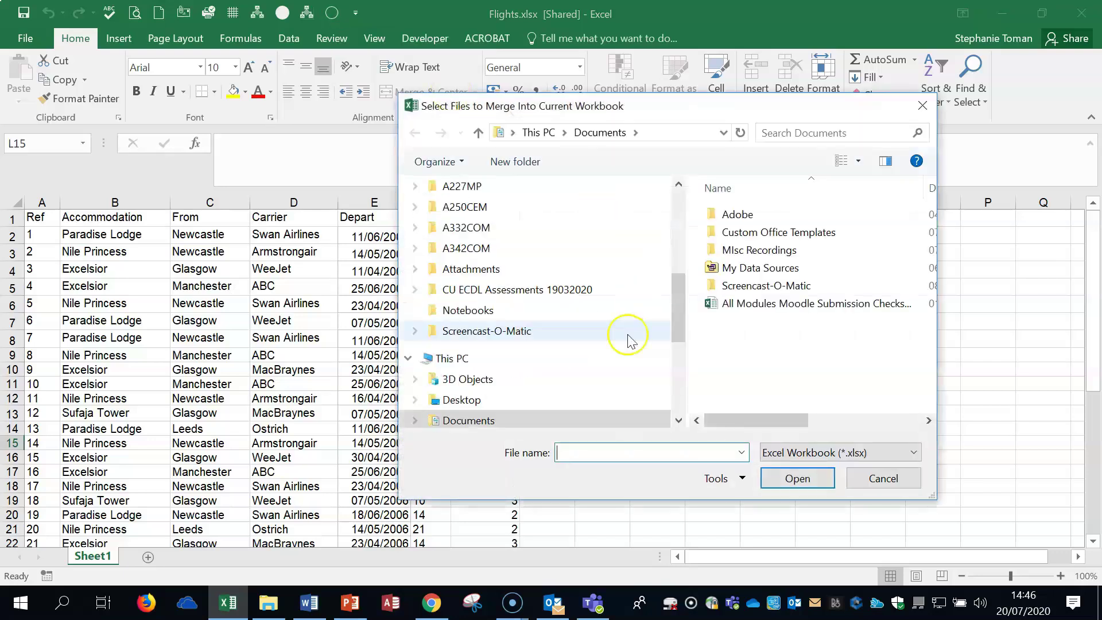
{"action": "left_click", "coordinate": [462, 399]}
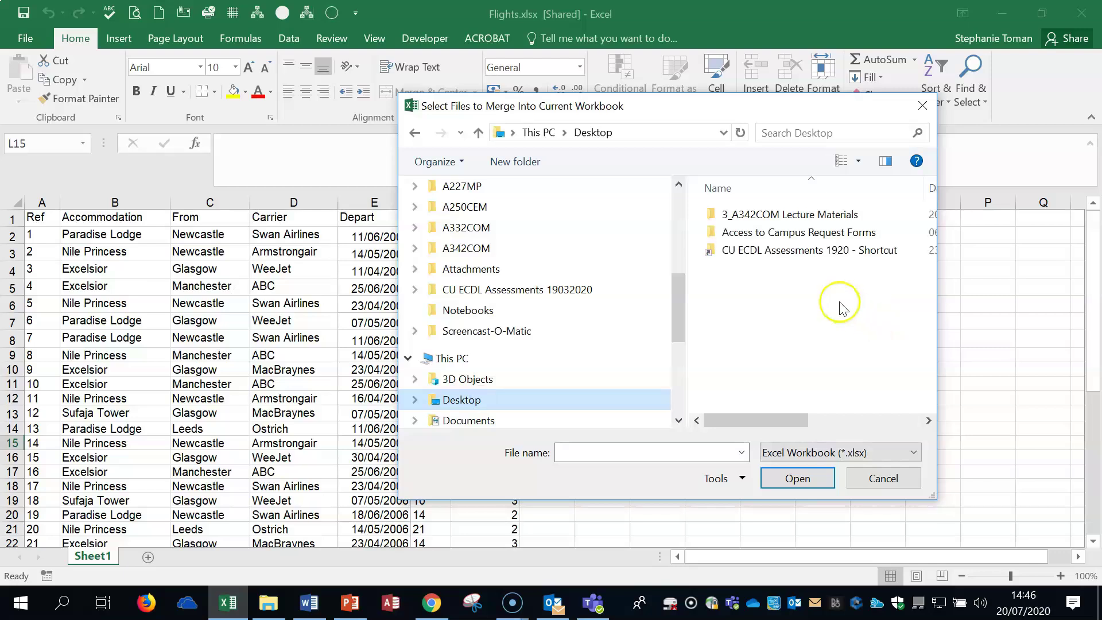
{"action": "left_click", "coordinate": [773, 215]}
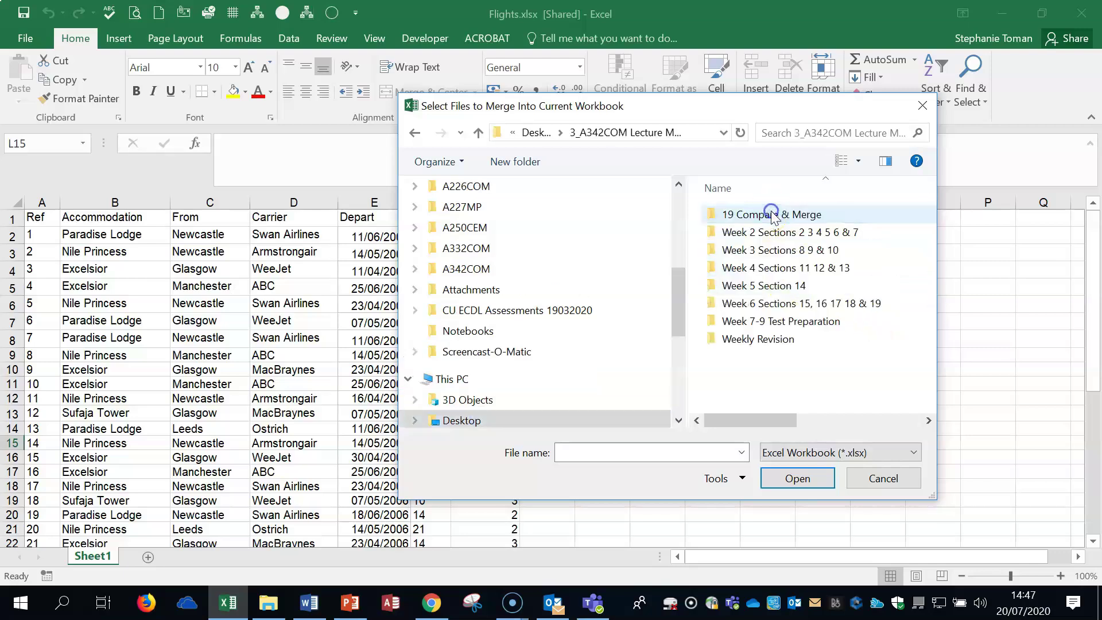
{"action": "double_click", "coordinate": [776, 340]}
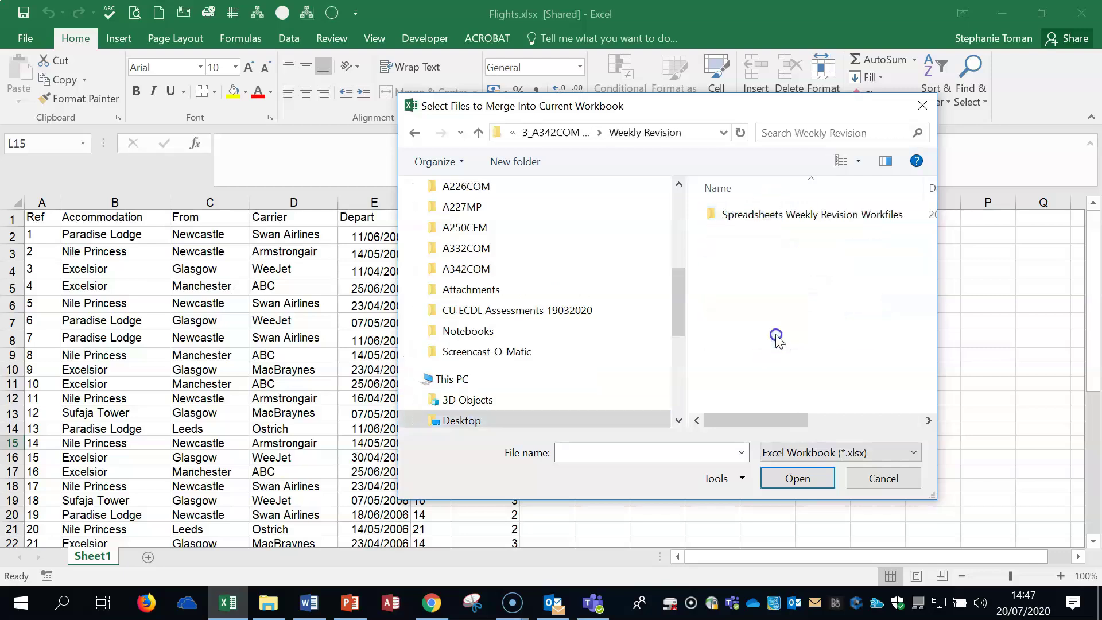
{"action": "double_click", "coordinate": [756, 216]}
{"action": "double_click", "coordinate": [753, 234]}
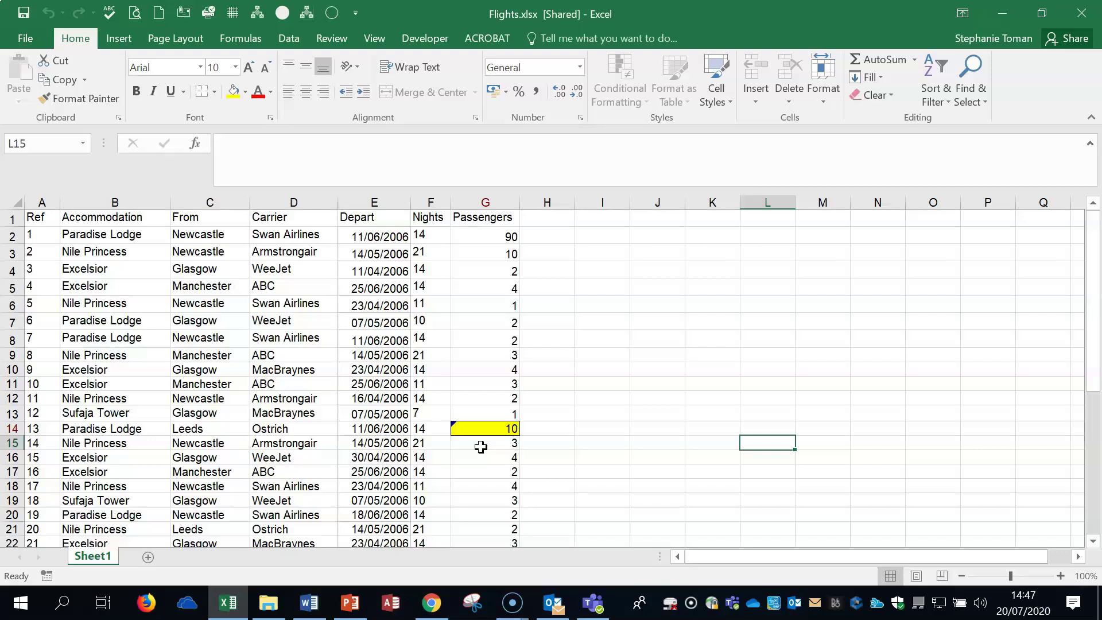
{"action": "left_click", "coordinate": [475, 427]}
{"action": "mouse_move", "coordinate": [475, 425]}
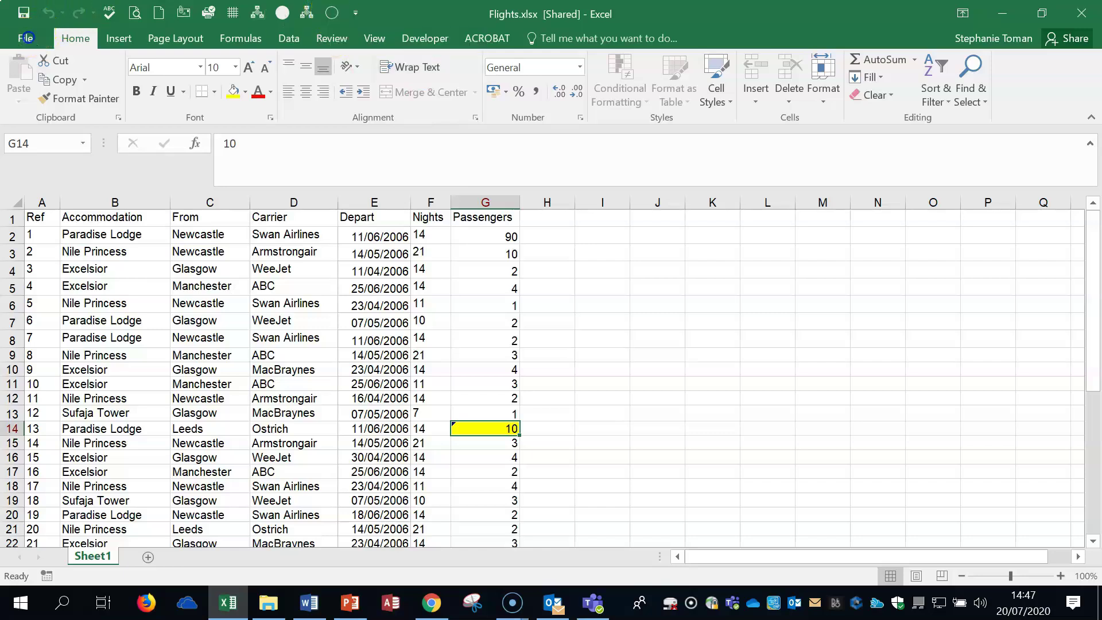
{"action": "left_click", "coordinate": [26, 38]}
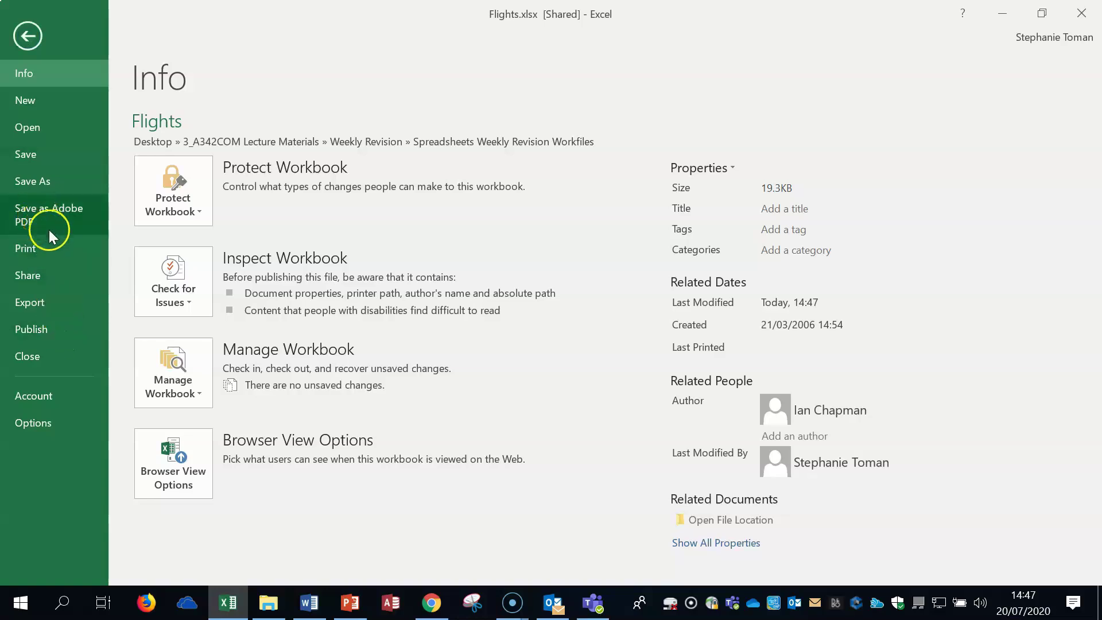
{"action": "left_click", "coordinate": [28, 38]}
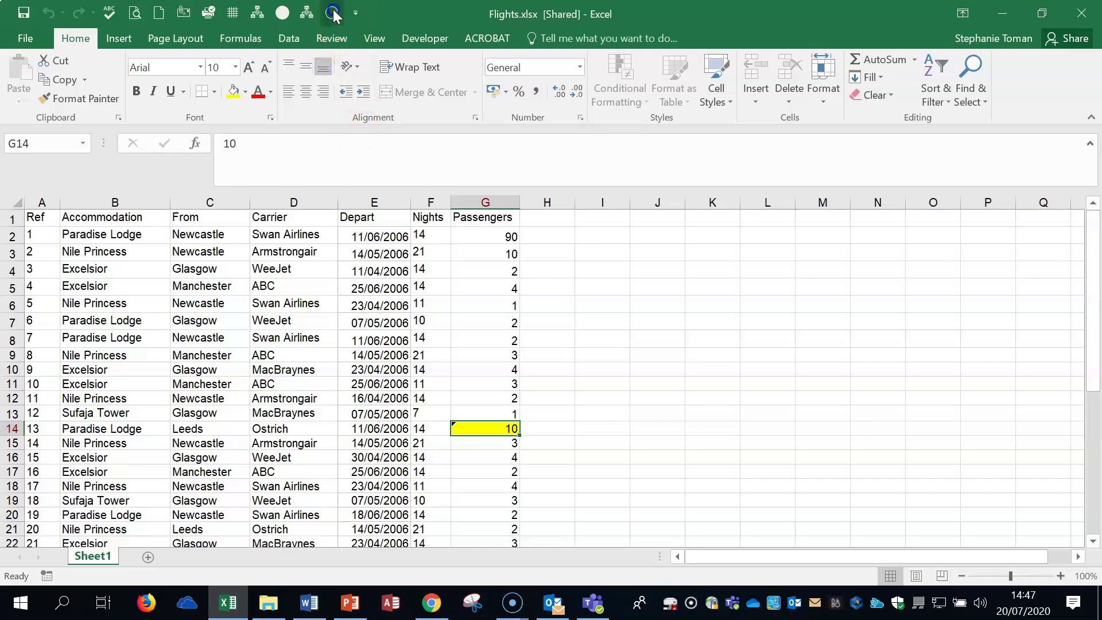
Remove the Compare and Merge Workbooks command from the Quick Access Toolbar.
{"action": "left_click", "coordinate": [356, 13]}
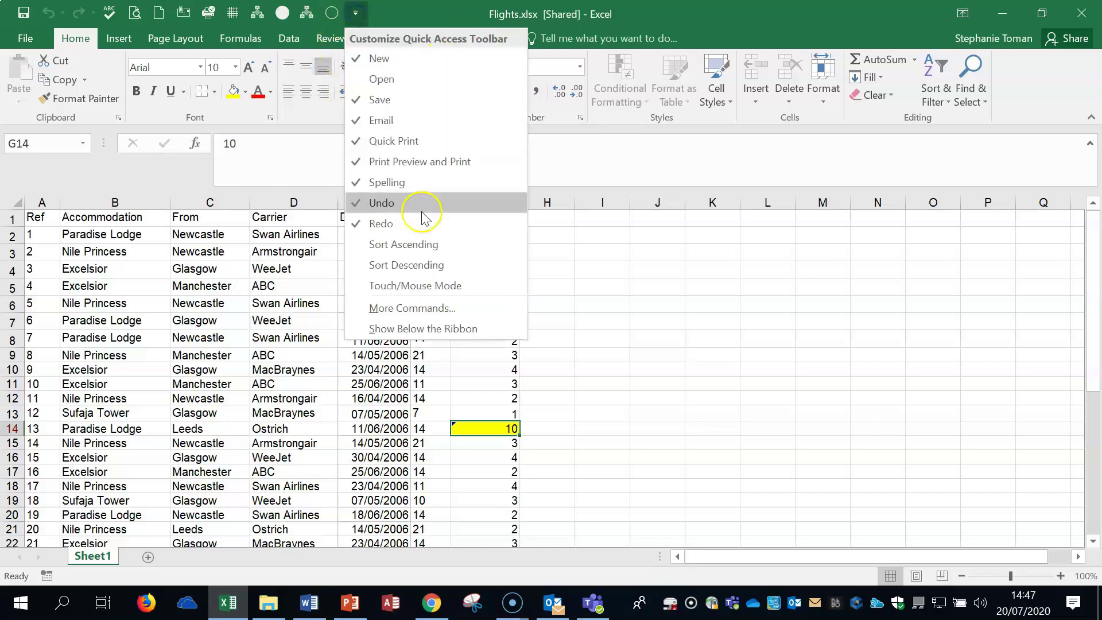
{"action": "left_click", "coordinate": [412, 308]}
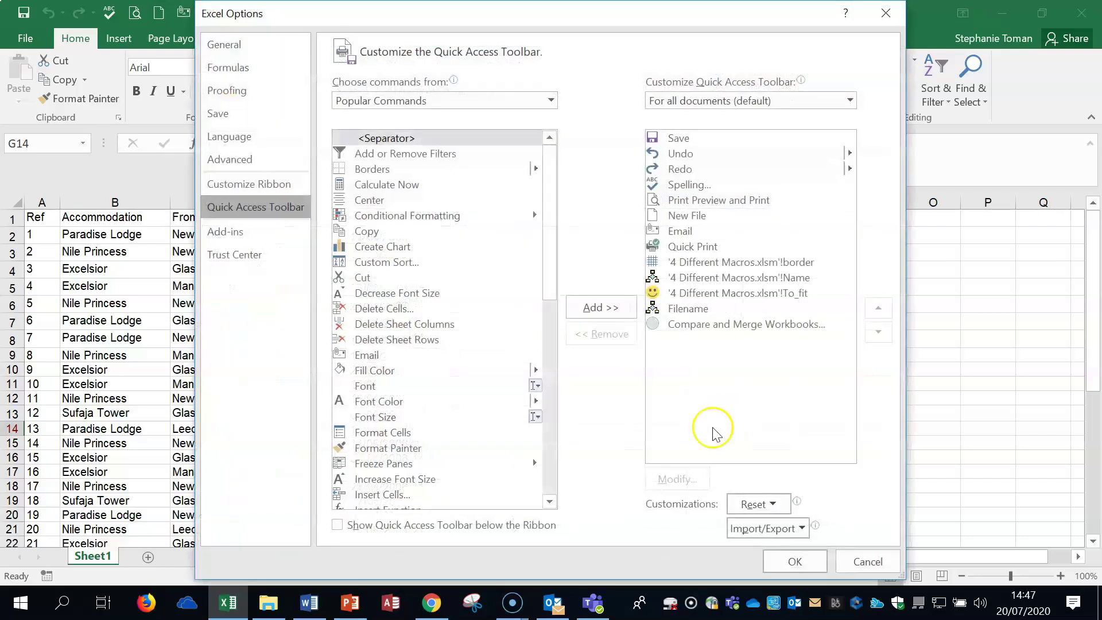
{"action": "left_click", "coordinate": [550, 100]}
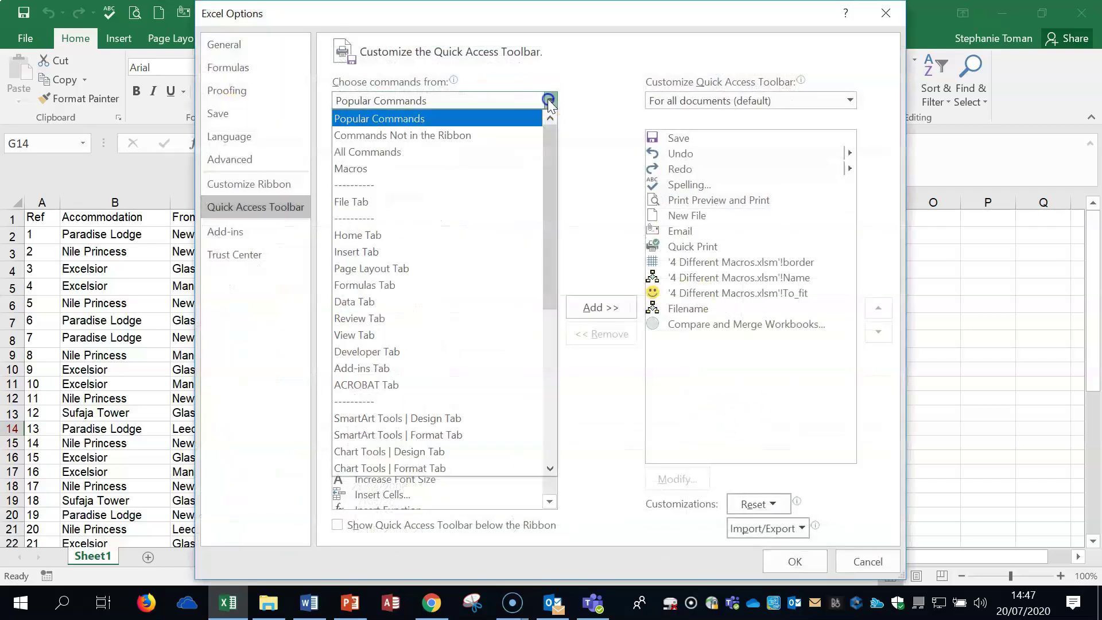
{"action": "left_click", "coordinate": [453, 140]}
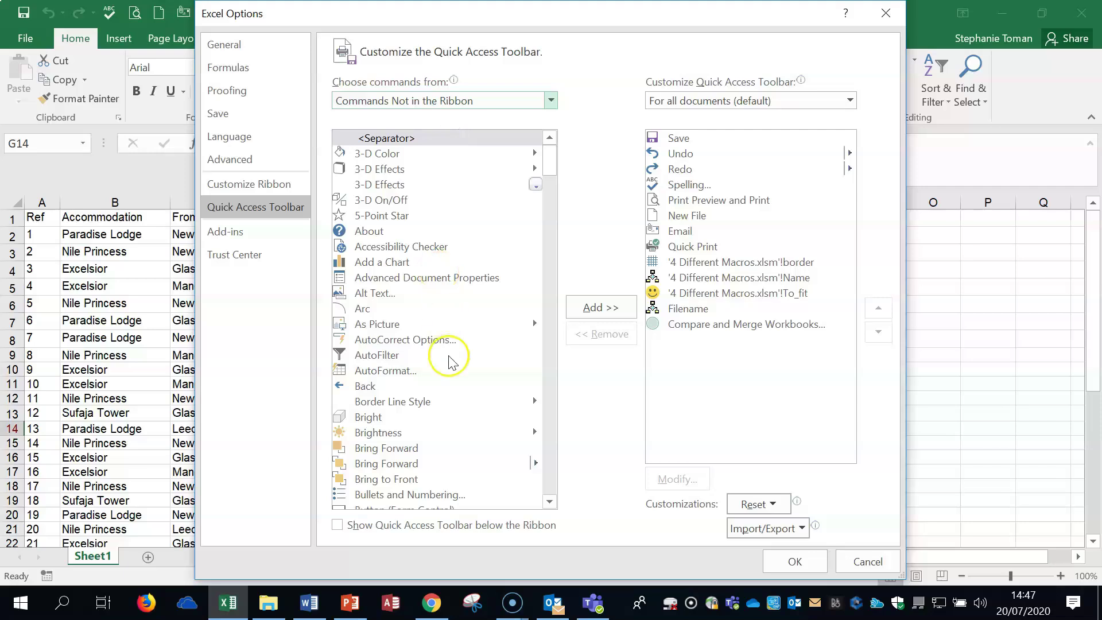
{"action": "scroll", "coordinate": [450, 356], "scroll_direction": "down", "scroll_amount": 7}
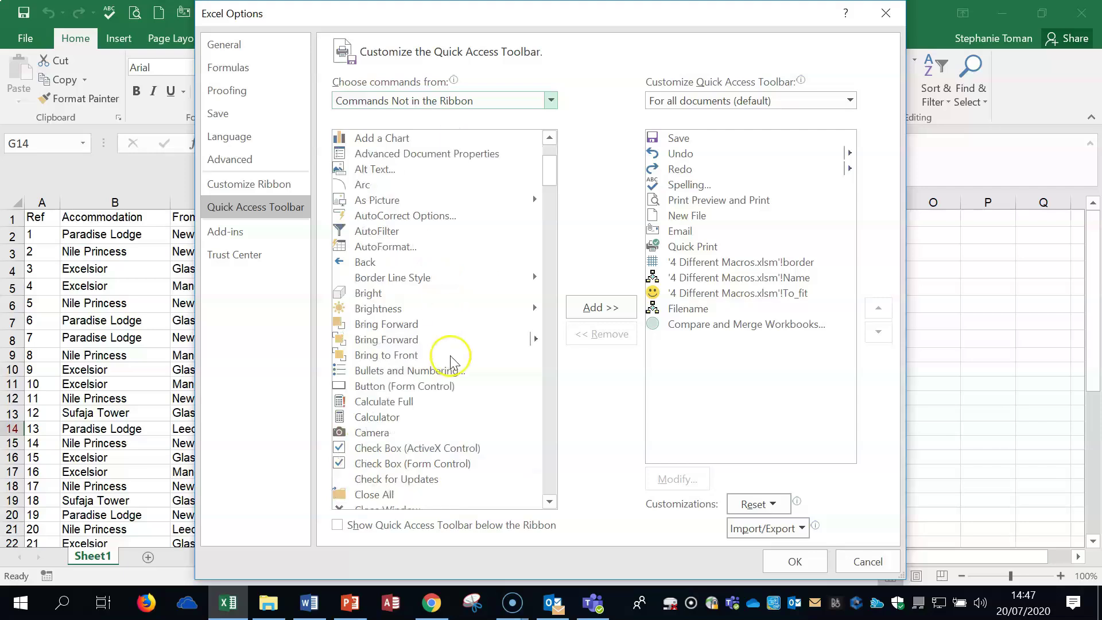
{"action": "left_click", "coordinate": [745, 325]}
{"action": "left_click", "coordinate": [604, 336]}
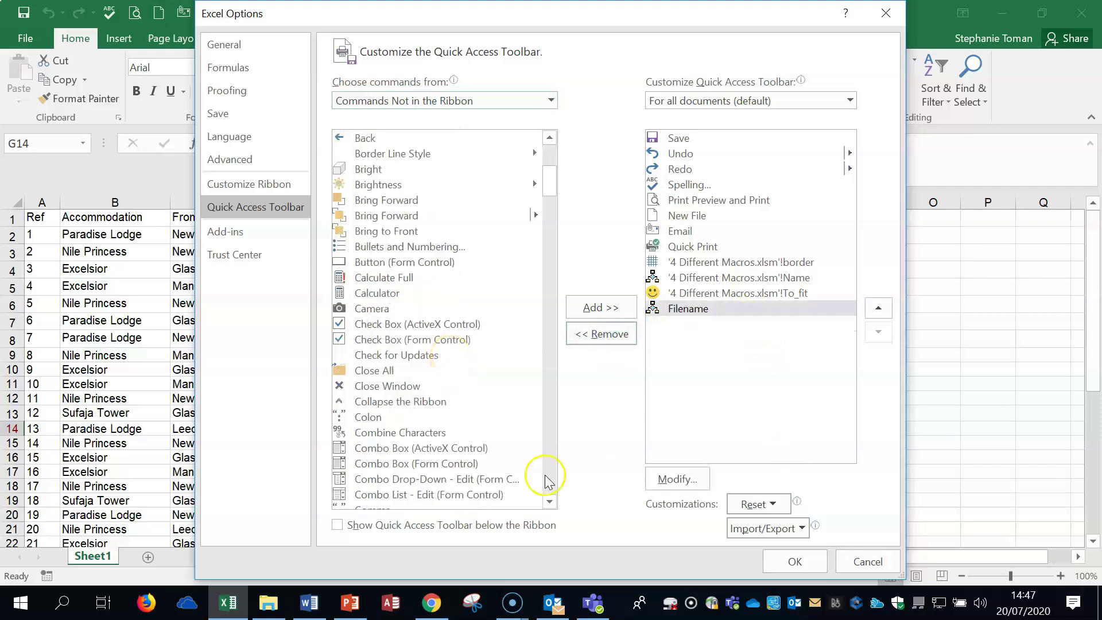
{"action": "left_click", "coordinate": [796, 561]}
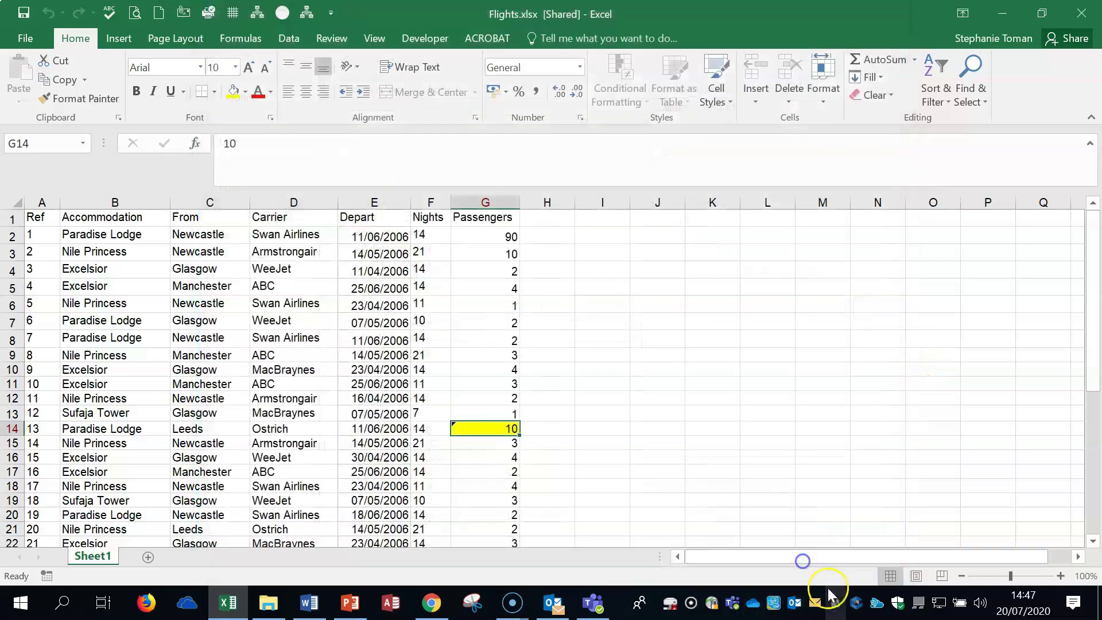
Add the Compare and Merge Workbooks command from Commands Not in the Ribbon to the Quick Access Toolbar.
{"action": "left_click", "coordinate": [331, 13]}
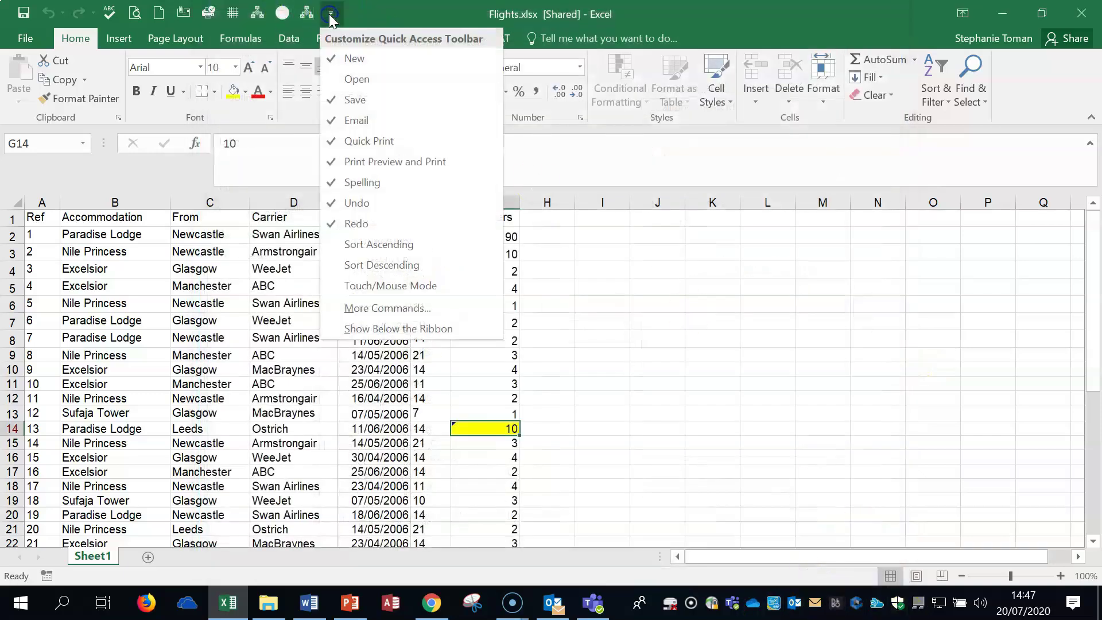
{"action": "left_click", "coordinate": [383, 310]}
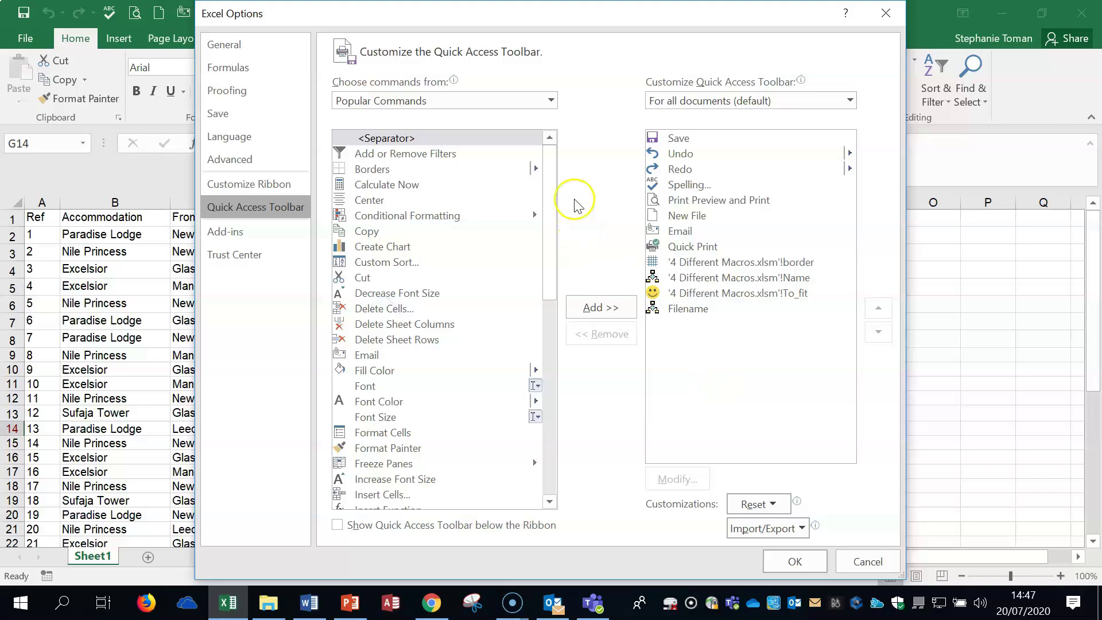
{"action": "left_click", "coordinate": [552, 101]}
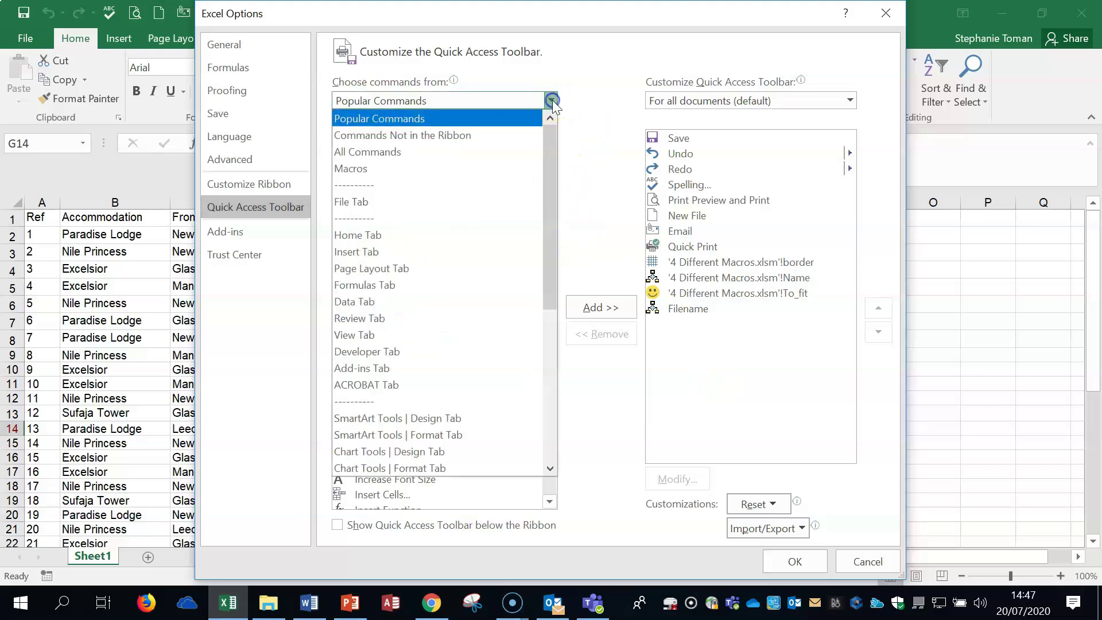
{"action": "left_click", "coordinate": [447, 136]}
{"action": "scroll", "coordinate": [450, 341], "scroll_direction": "down", "scroll_amount": 4}
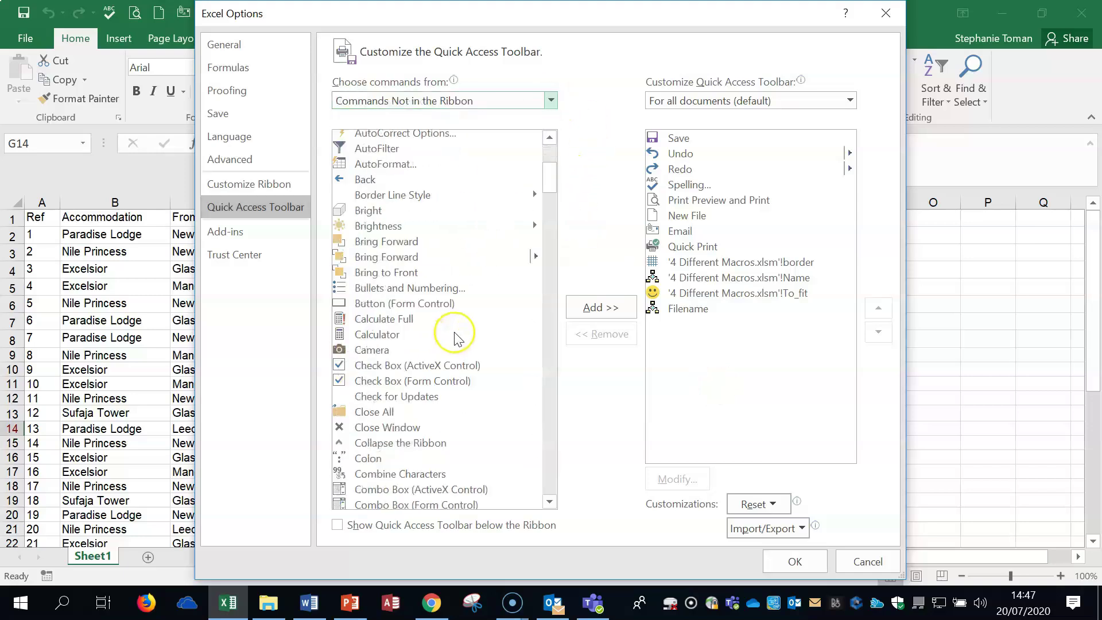
{"action": "scroll", "coordinate": [454, 337], "scroll_direction": "down", "scroll_amount": 4}
{"action": "left_click", "coordinate": [433, 423]}
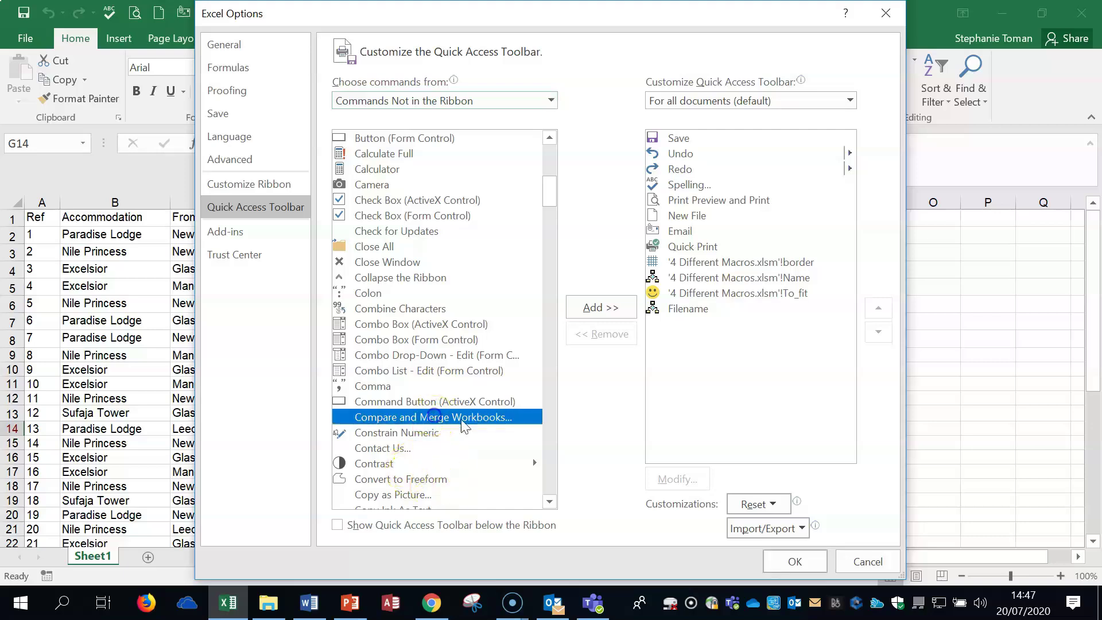
{"action": "left_click", "coordinate": [593, 305]}
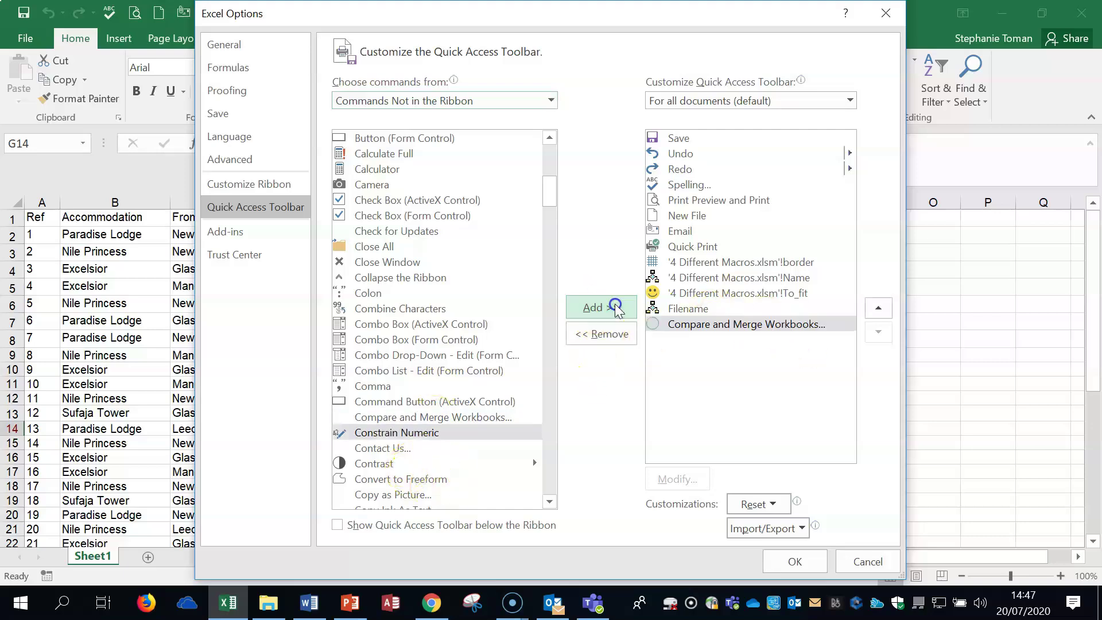
{"action": "left_click", "coordinate": [798, 563]}
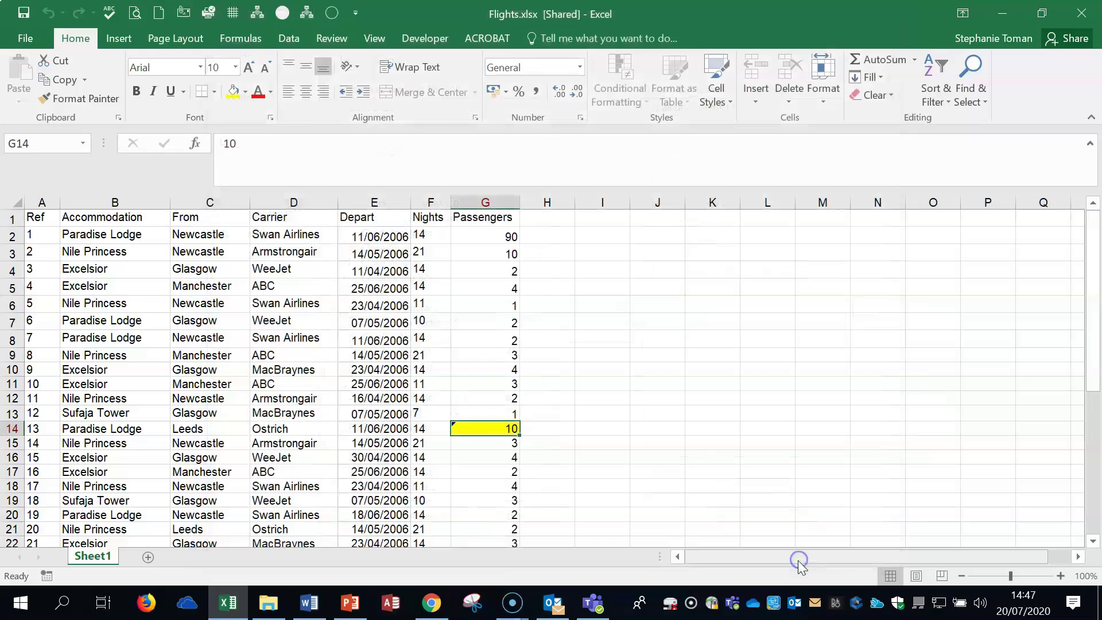